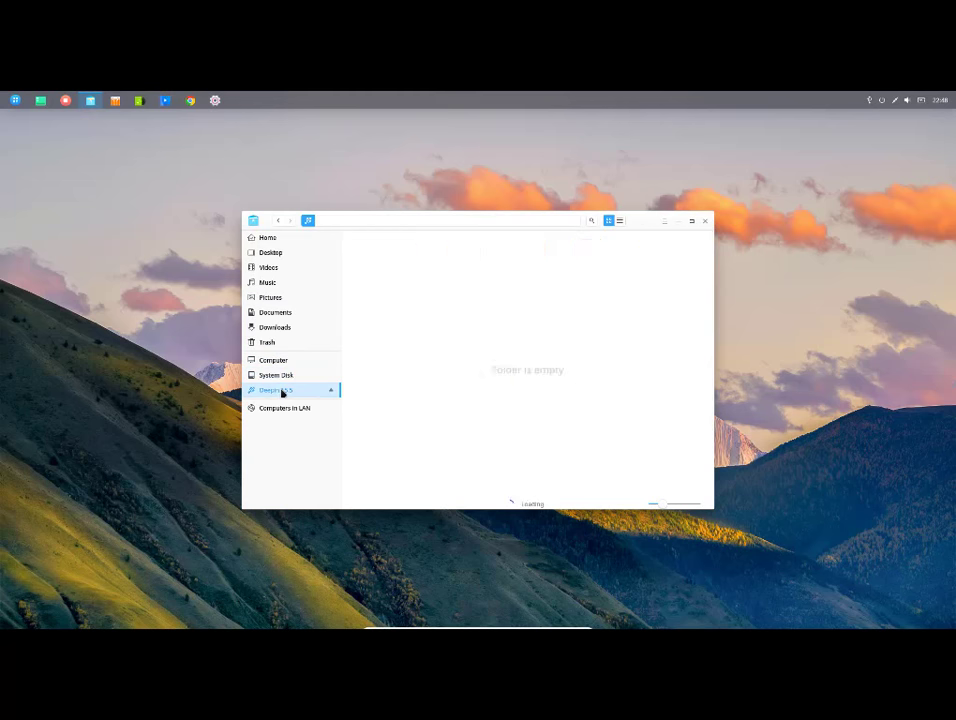
- Close the file manager window and launch Deepin System Monitor from the full list of installed applications
left_click(704, 220)
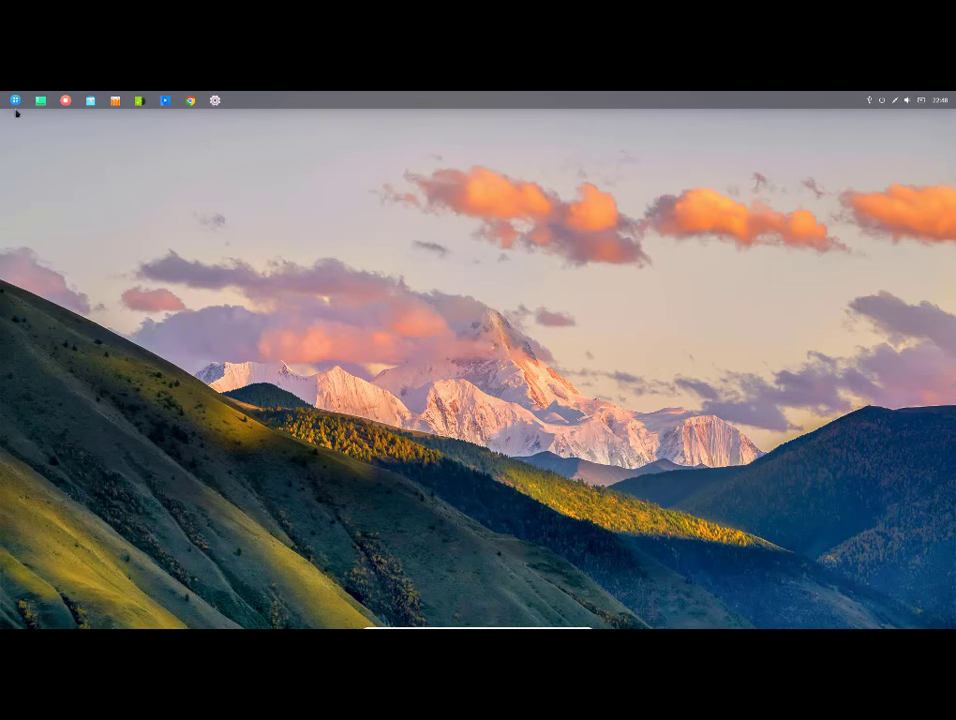
left_click(16, 101)
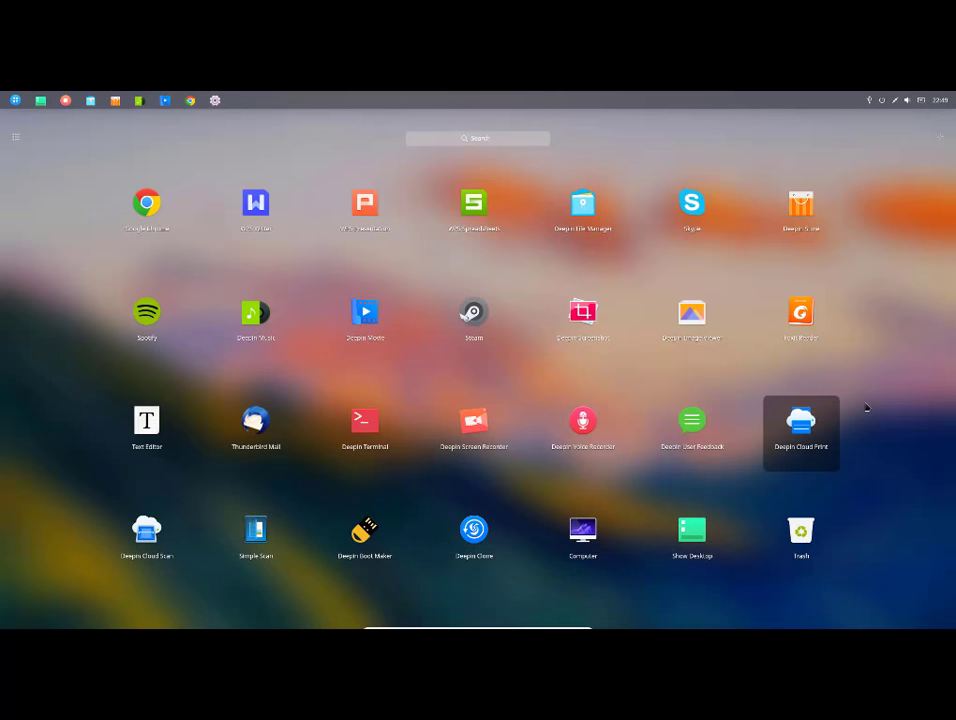
scroll(866, 407, "down", 3)
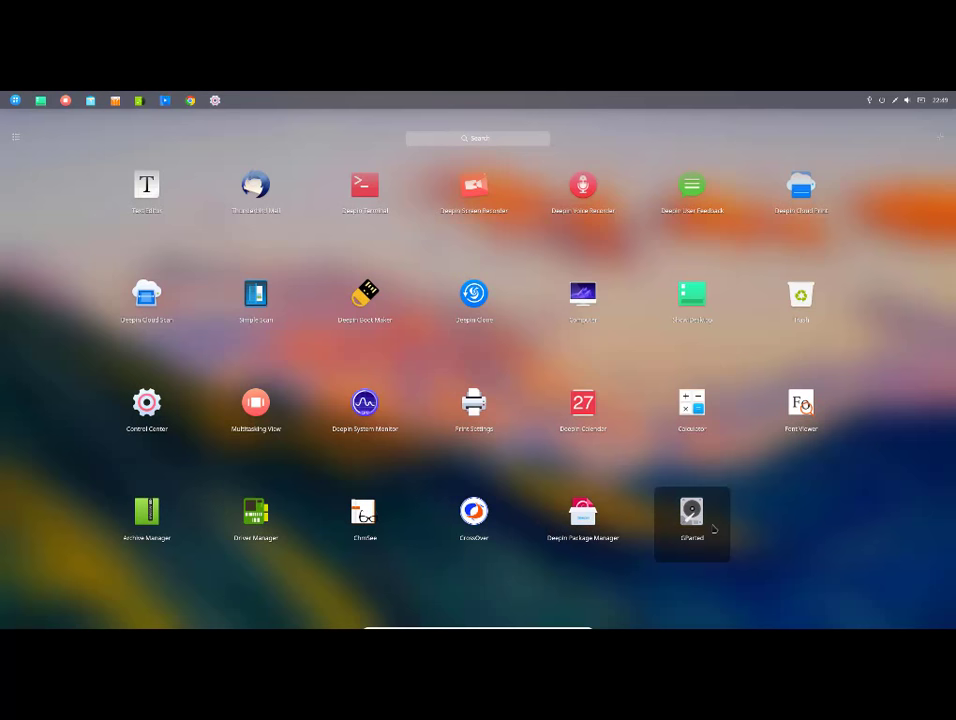
left_click(368, 405)
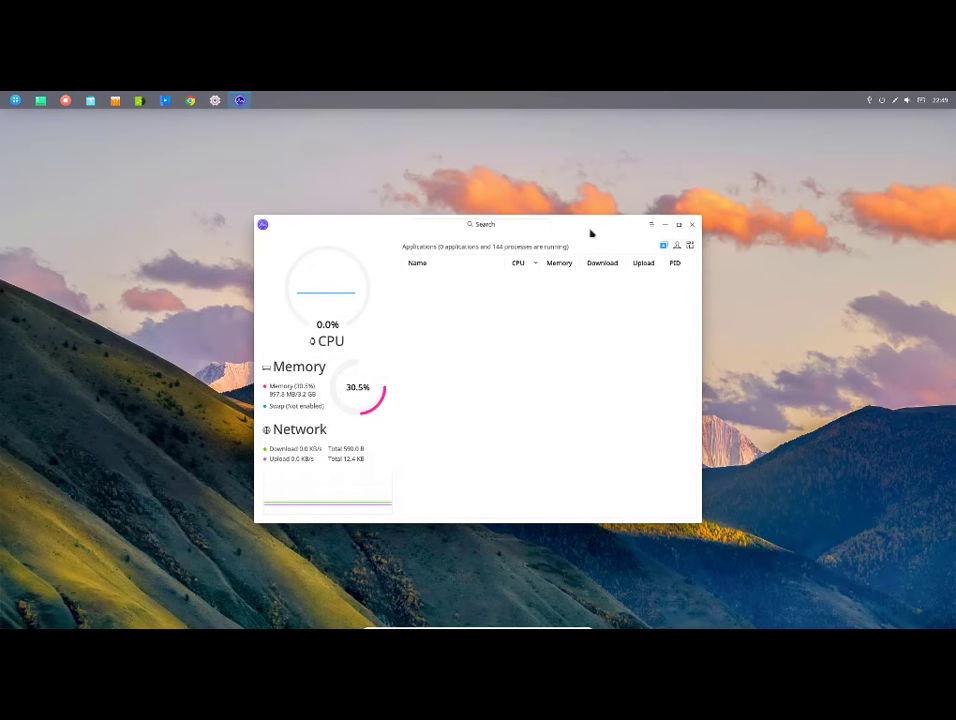
left_click_drag(587, 222, 524, 205)
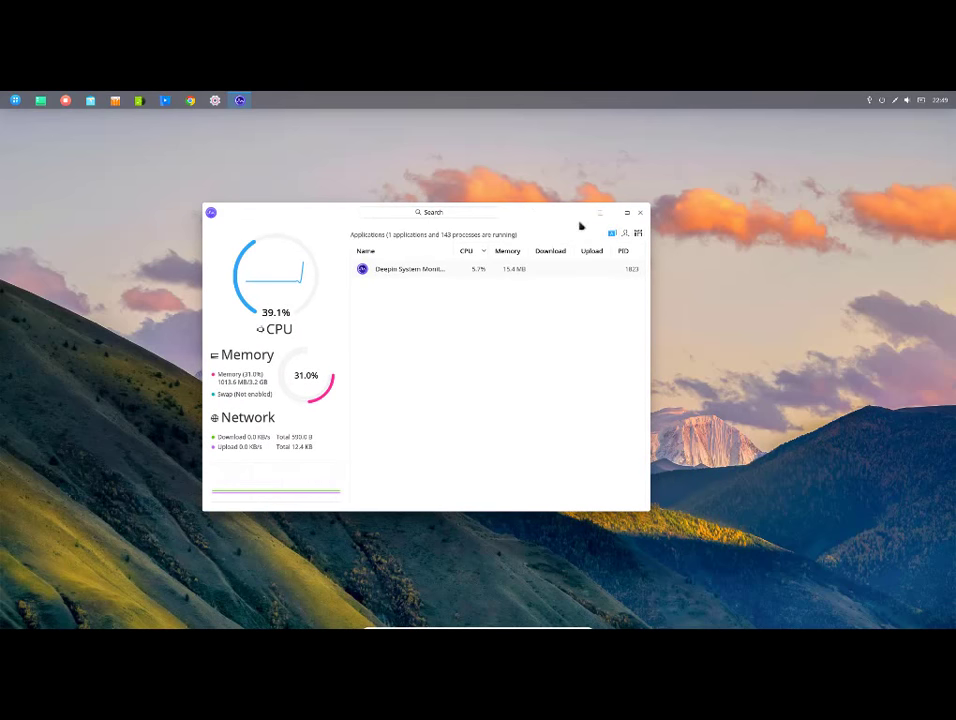
- Switch Deepin System Monitor to the dark theme and close its window
left_click(599, 214)
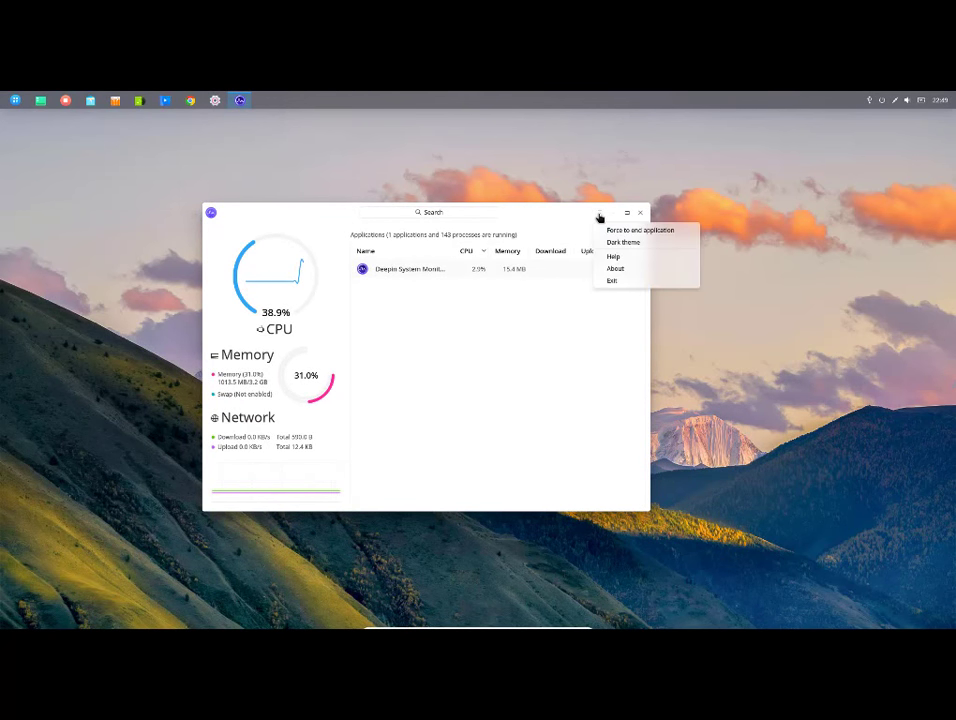
left_click(621, 243)
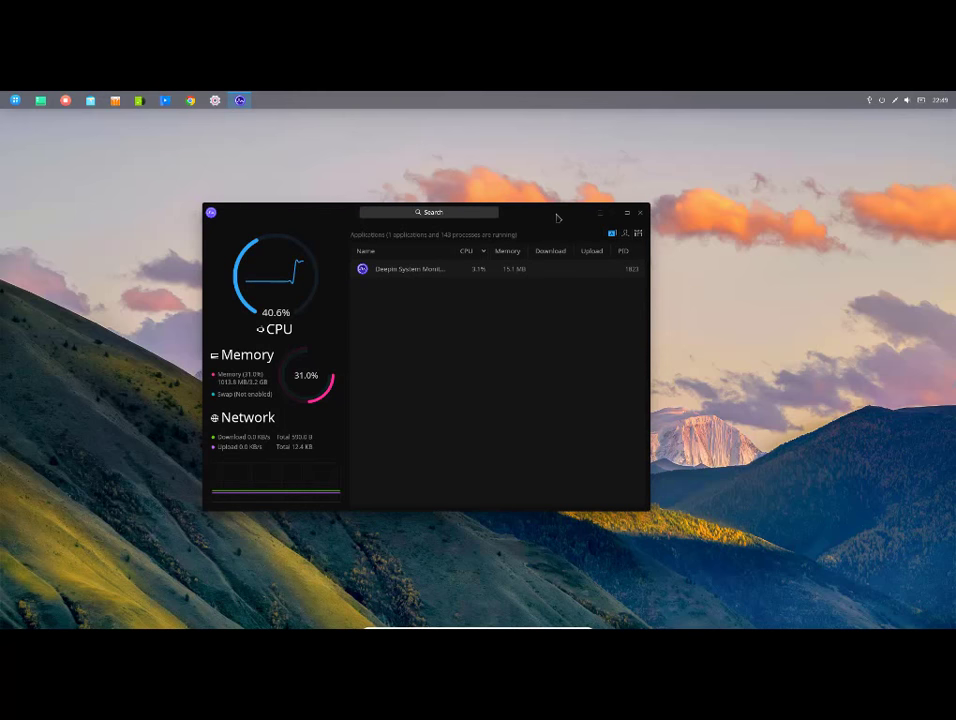
left_click_drag(508, 211, 479, 211)
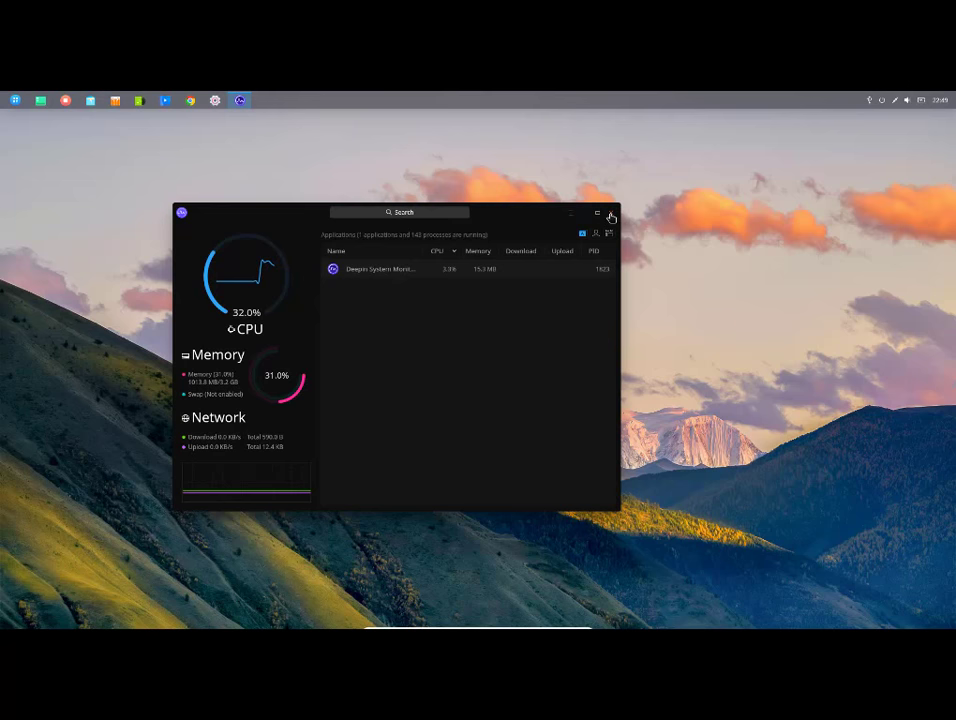
left_click(611, 216)
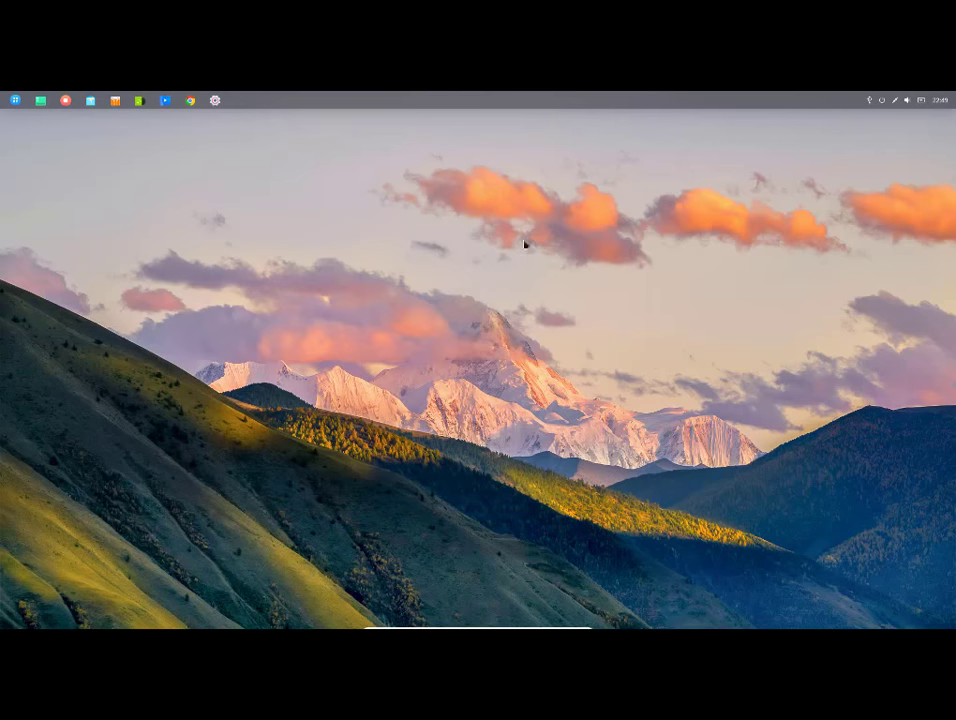
- Preview each of the four workspaces in the multitasking view and return to the first one
left_click(66, 101)
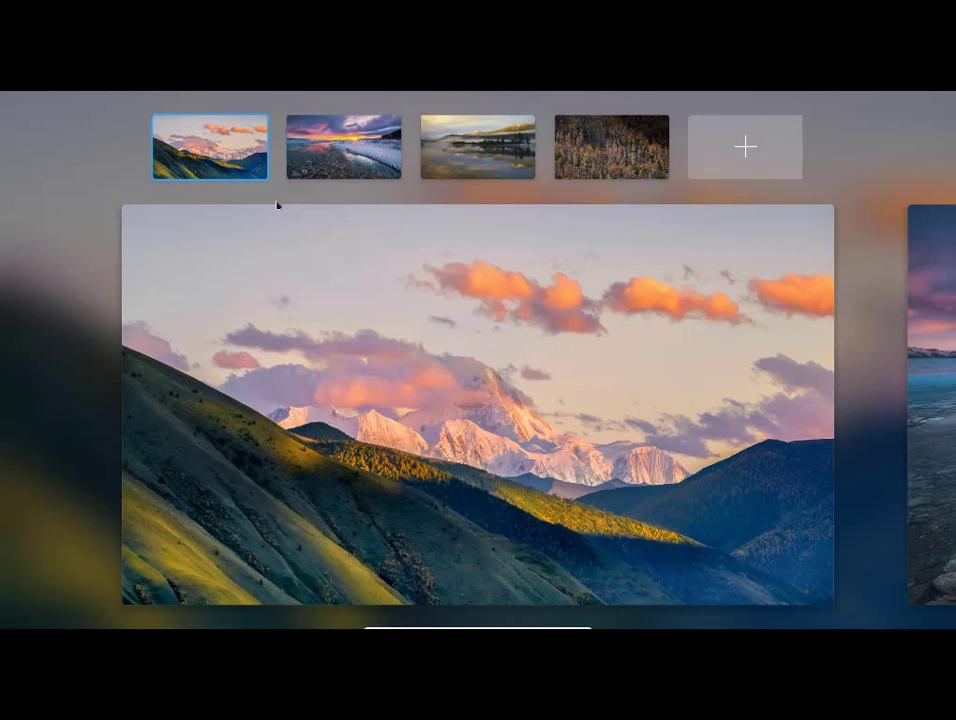
left_click(330, 158)
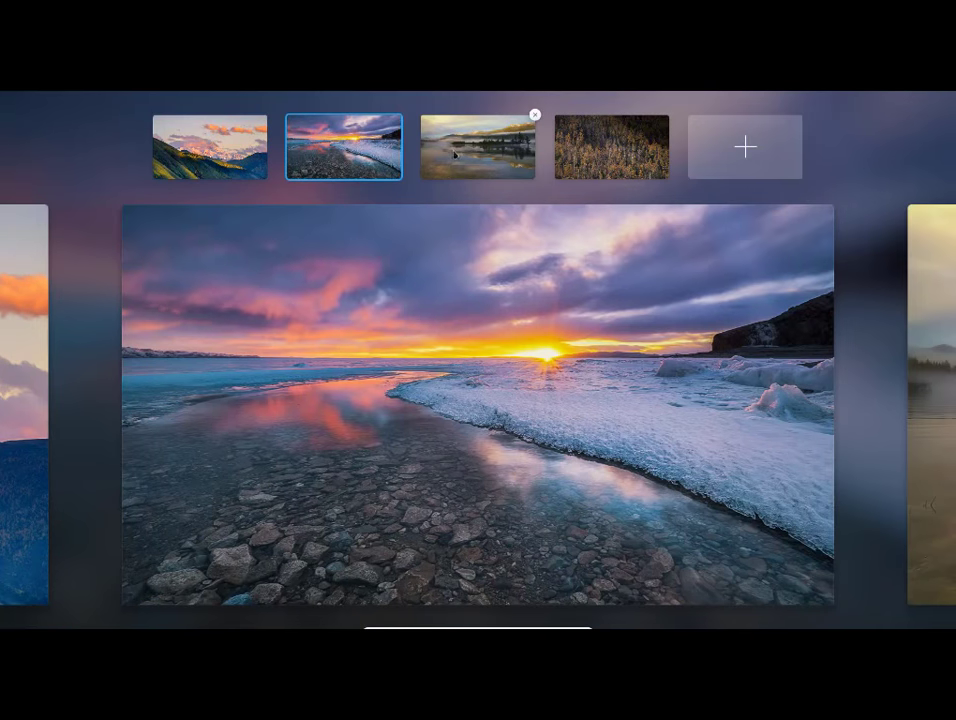
left_click(454, 151)
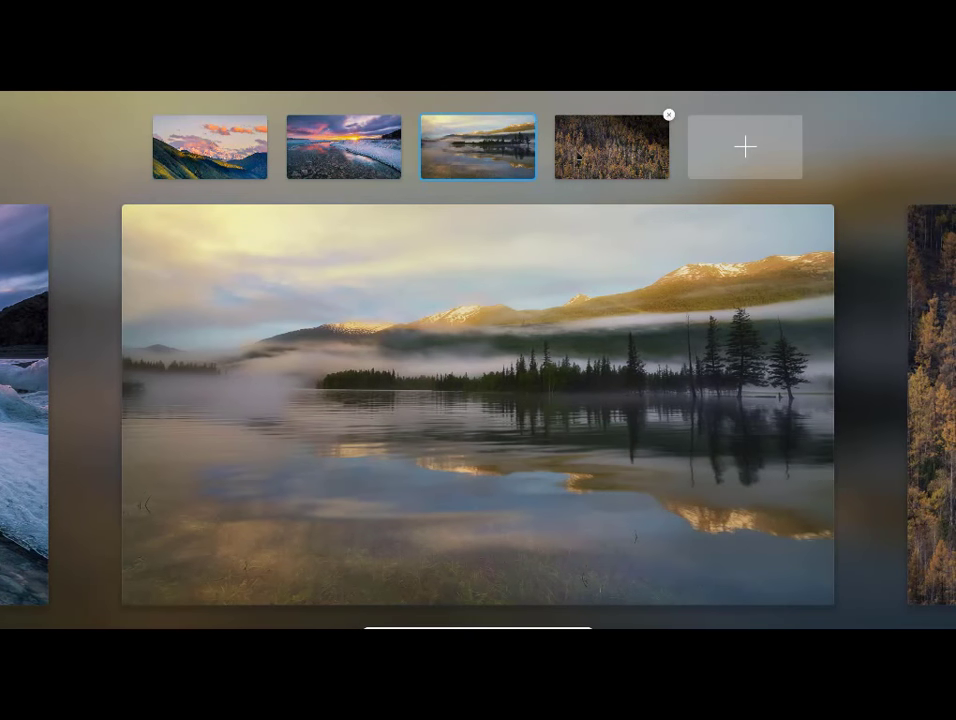
left_click(577, 158)
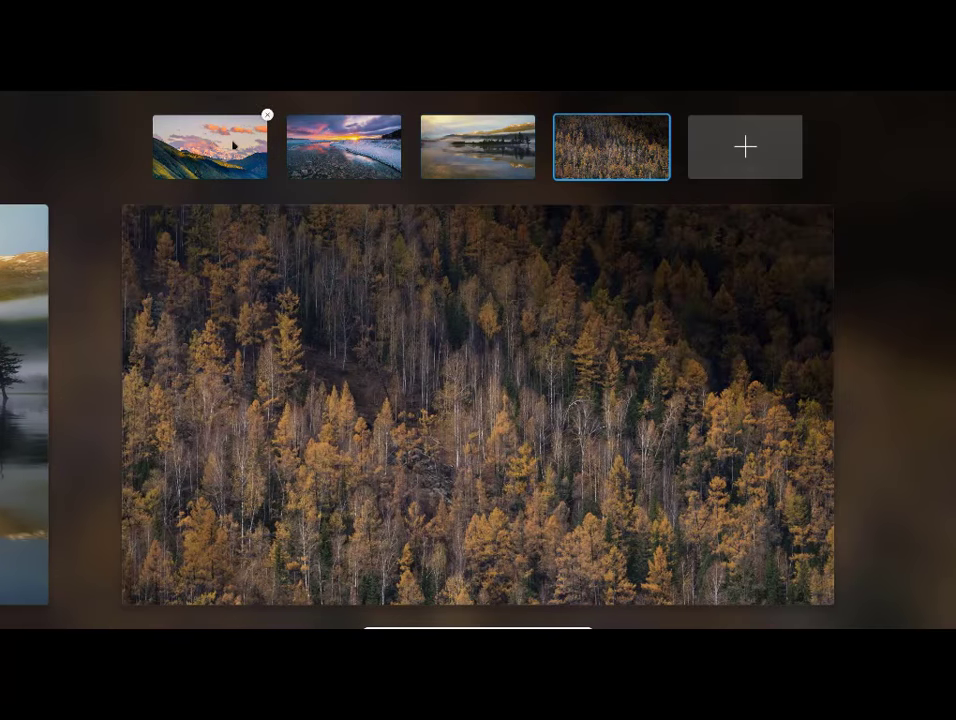
left_click(233, 145)
left_click(316, 307)
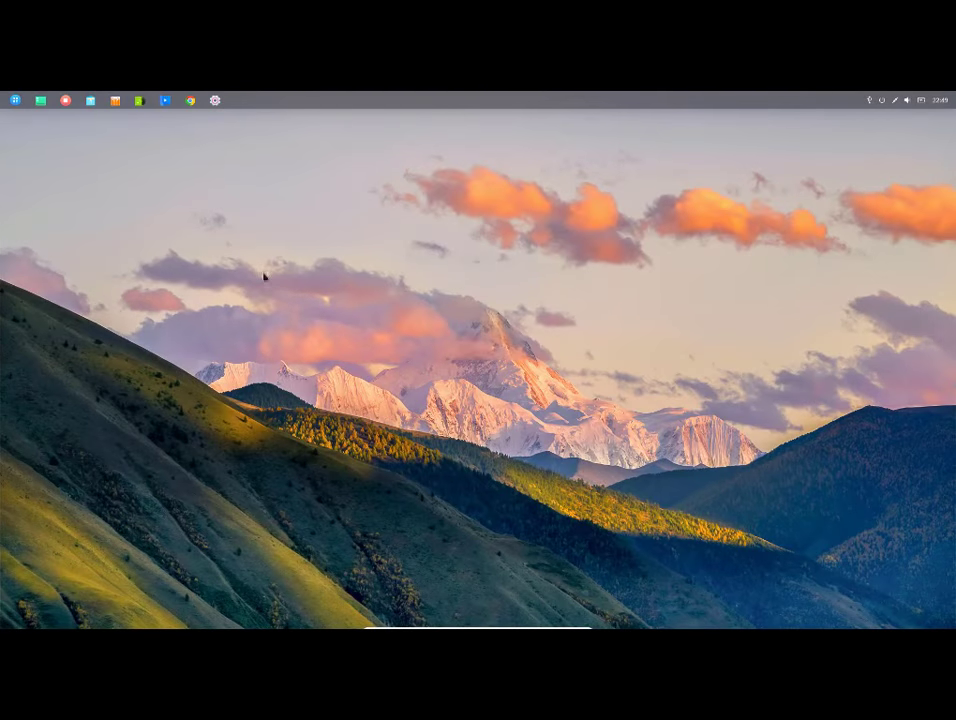
- Open the Deepin Store, enlarge its window and reposition it on the desktop
left_click(114, 101)
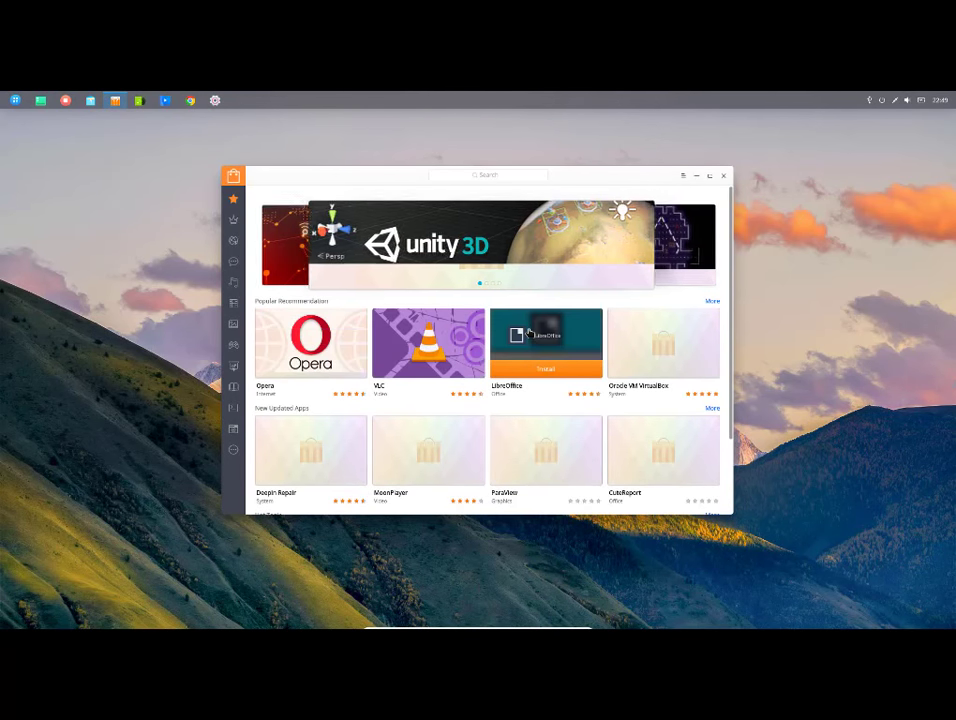
scroll(529, 333, "down", 1)
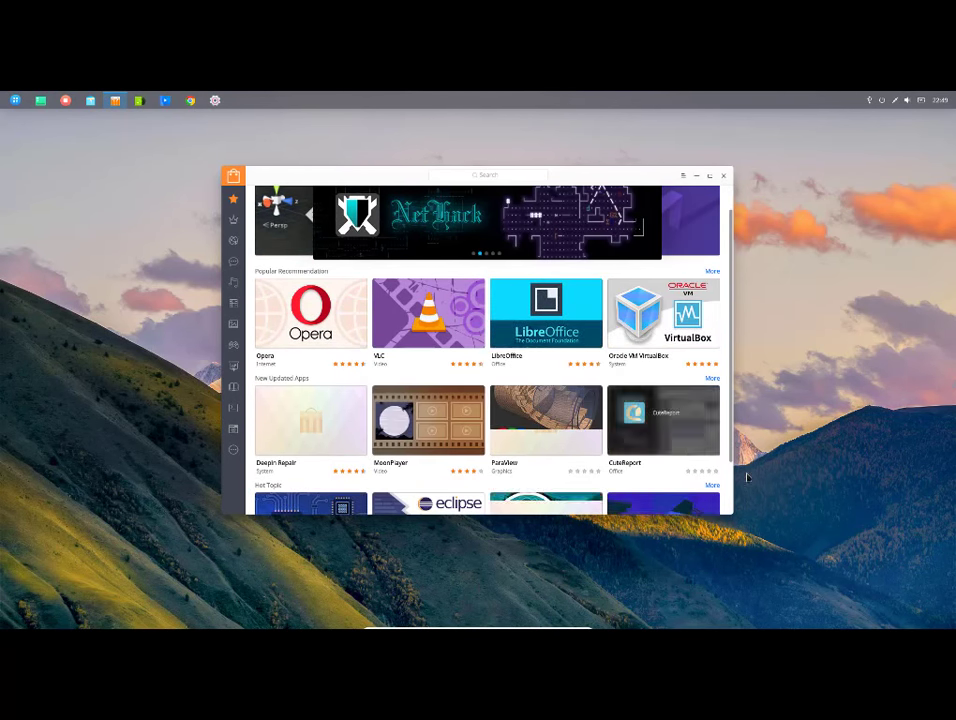
left_click_drag(745, 524, 829, 576)
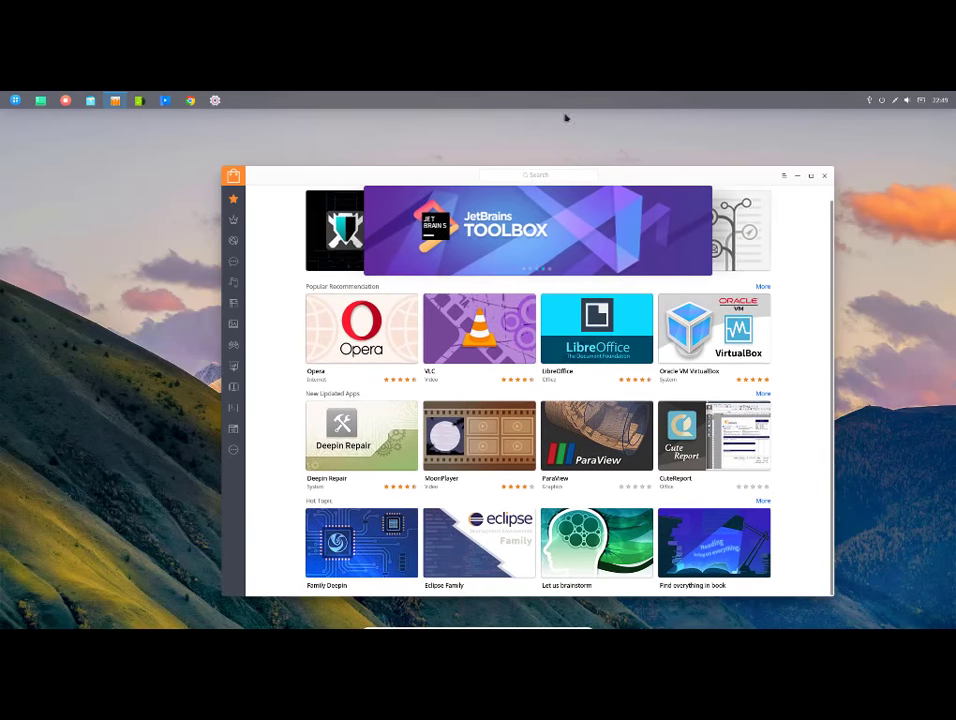
left_click_drag(635, 186, 562, 147)
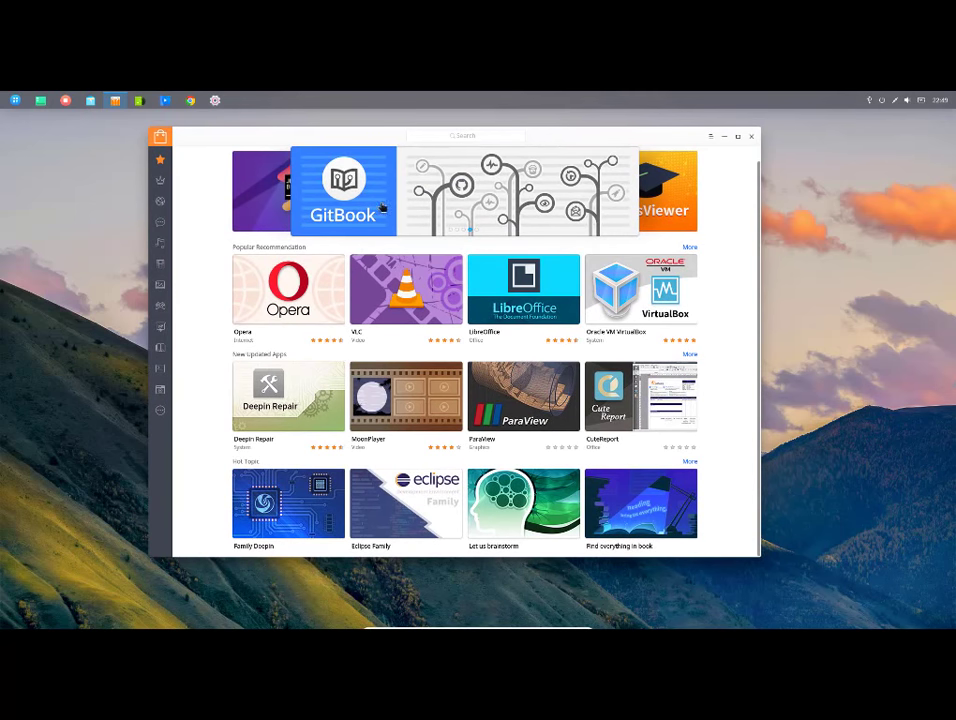
- Browse the store's Rankings, Internet and Chat categories
left_click(161, 184)
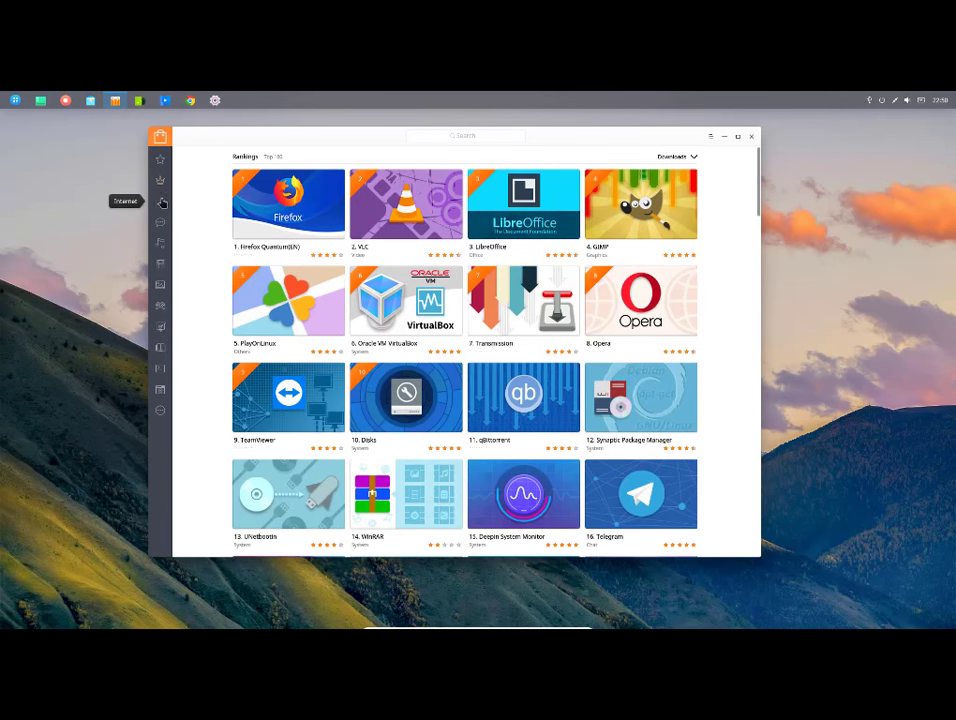
left_click(160, 202)
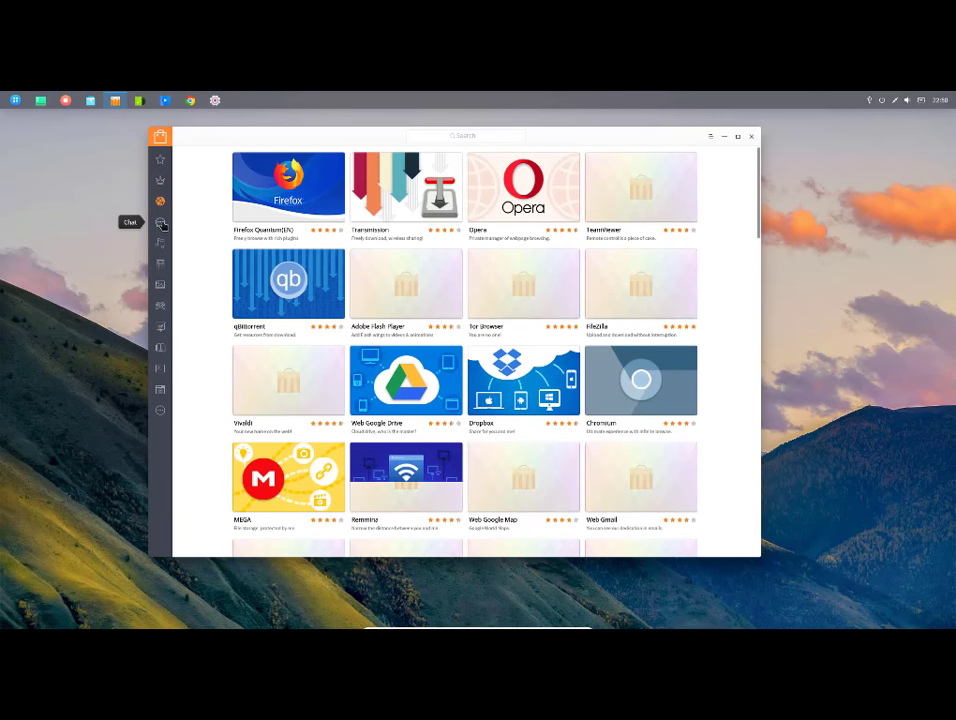
left_click(161, 224)
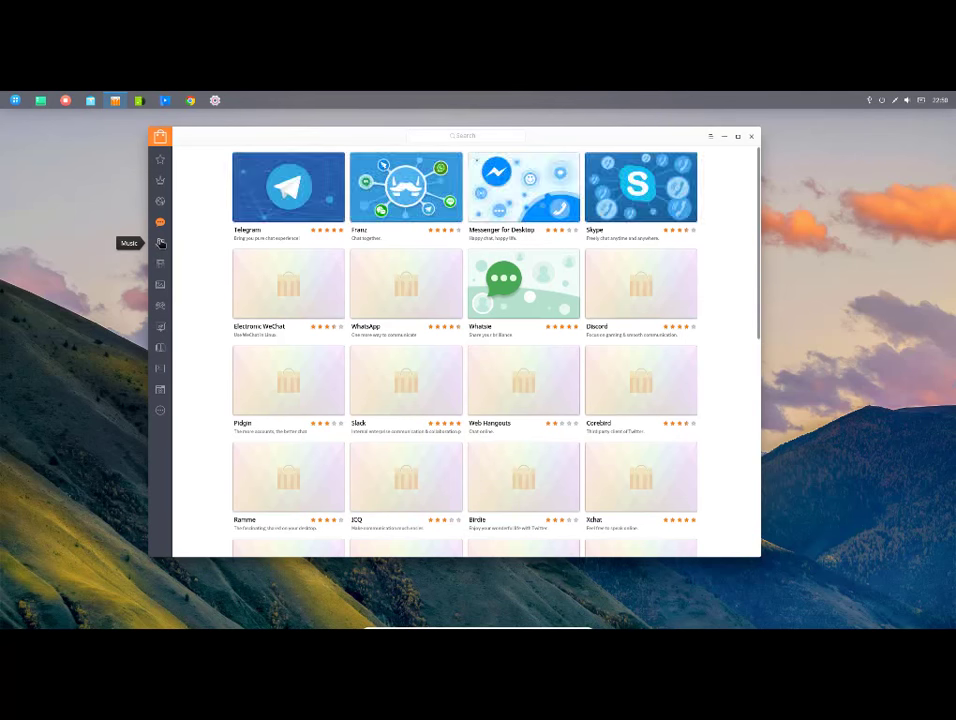
- Look through the full list of apps in the store's Music category
left_click(161, 243)
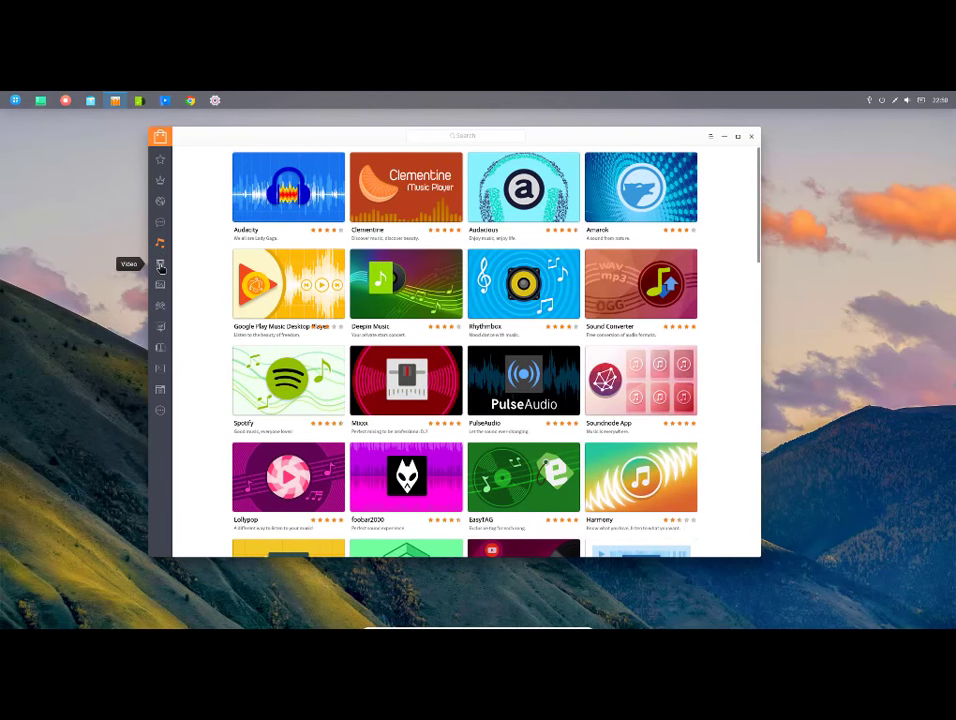
scroll(743, 297, "down", 5)
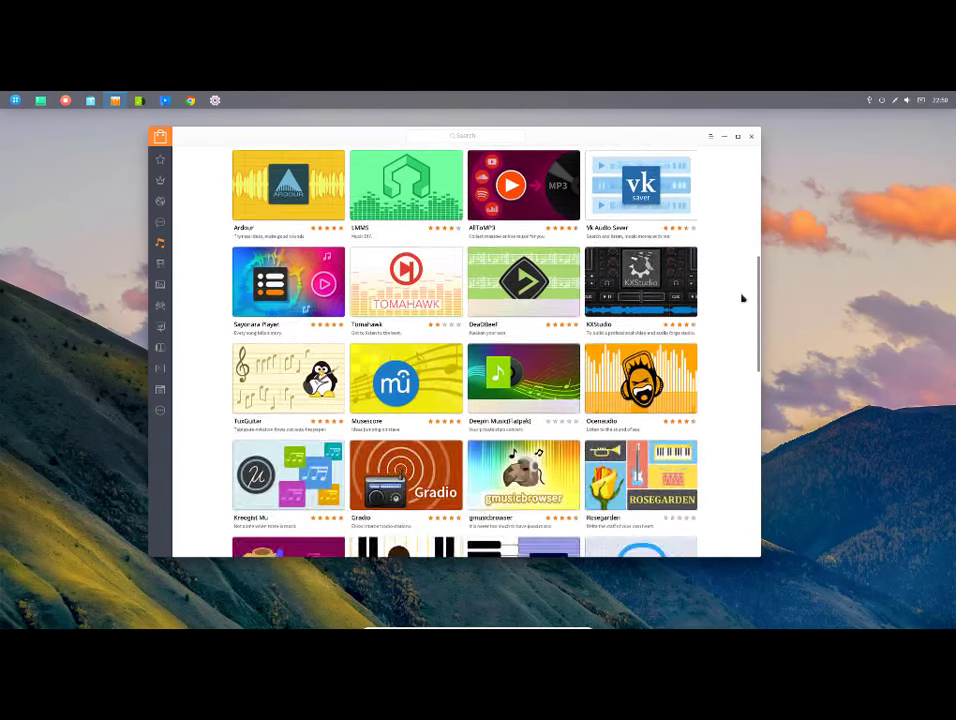
scroll(743, 297, "down", 10)
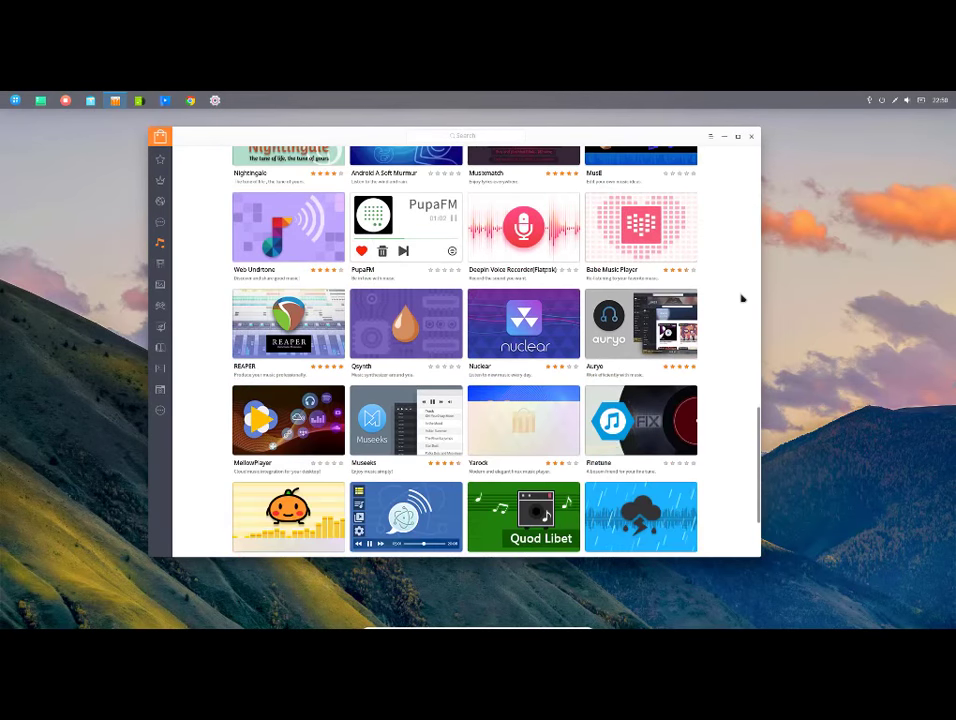
scroll(743, 297, "down", 1)
scroll(743, 297, "up", 4)
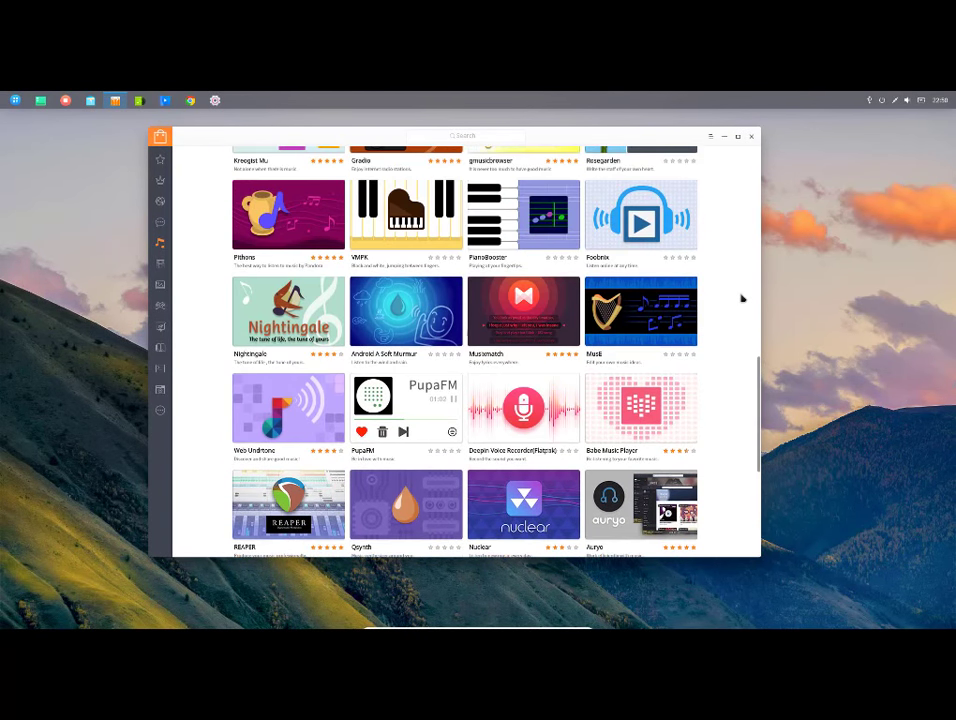
scroll(743, 297, "up", 15)
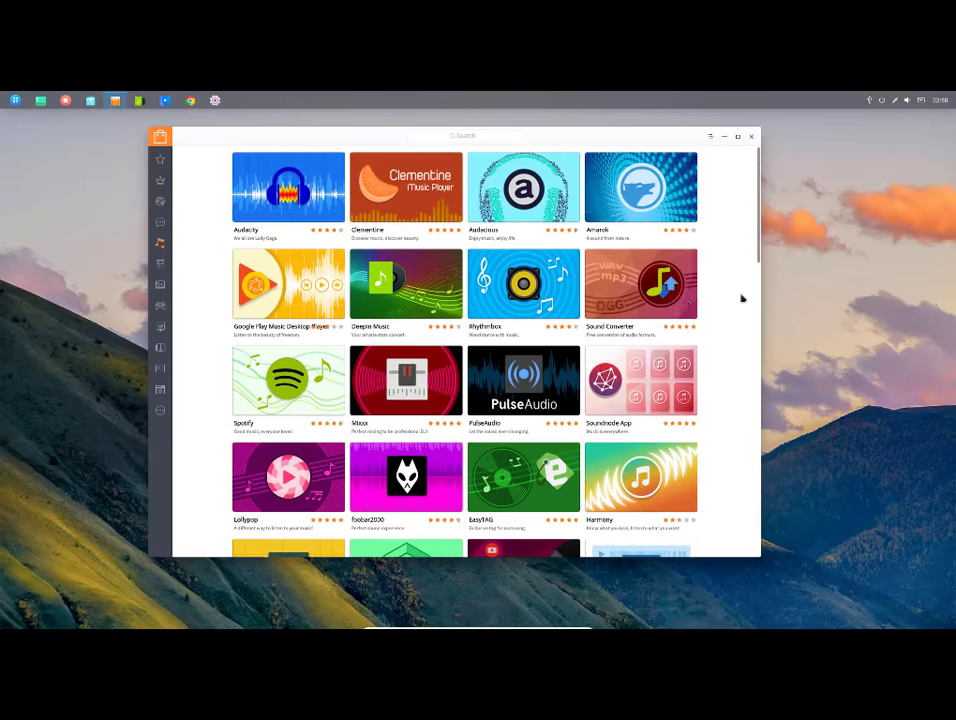
- Browse the store's Video, Graphics, Game and Office categories
left_click(160, 264)
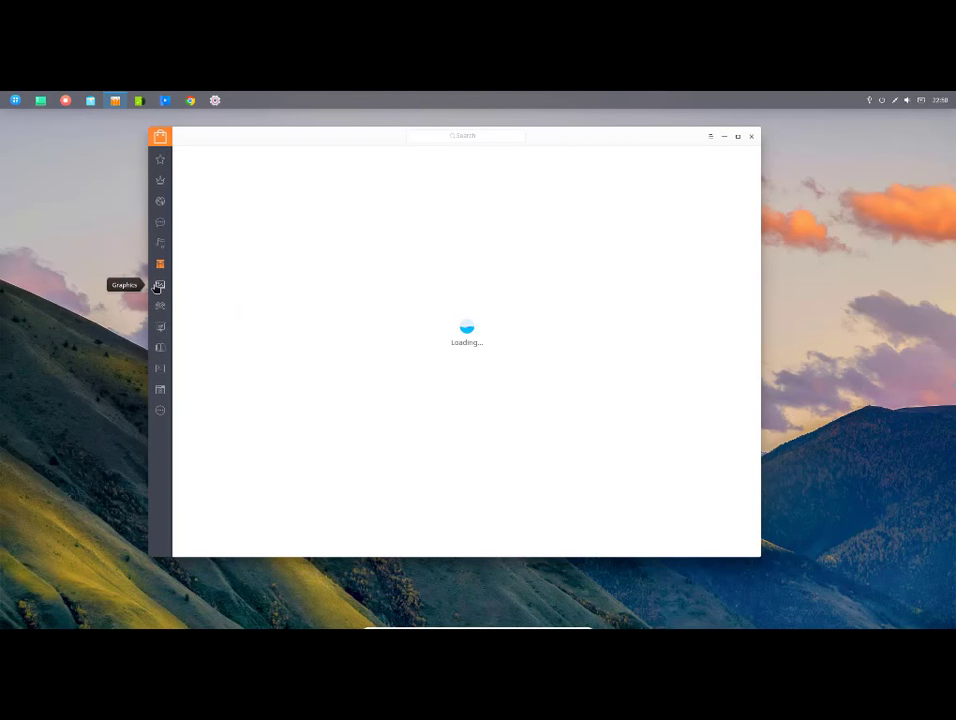
left_click(158, 286)
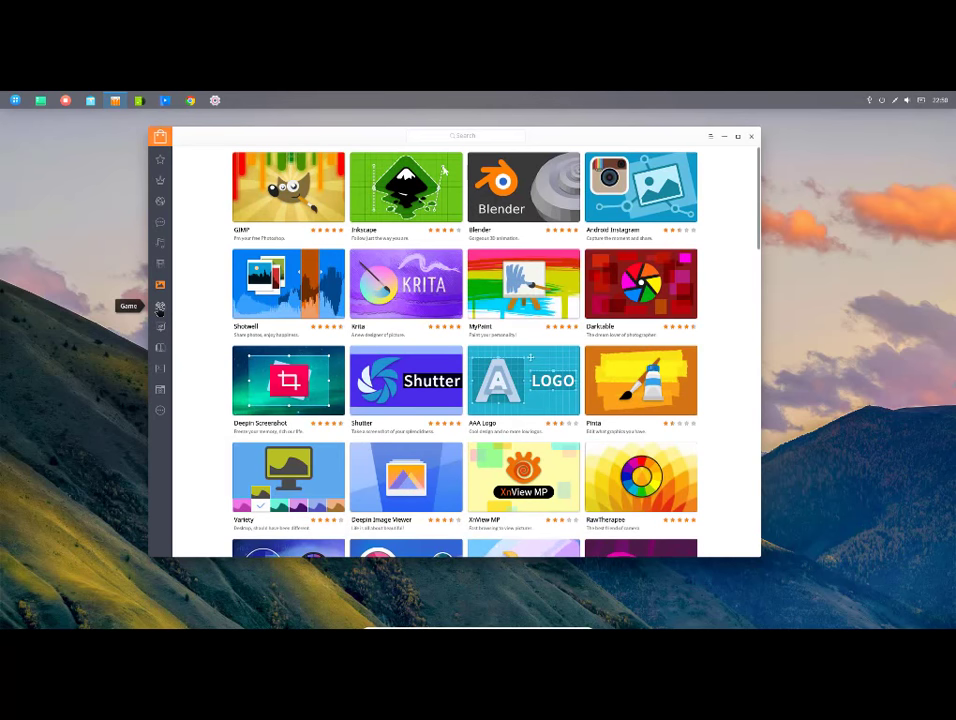
left_click(160, 308)
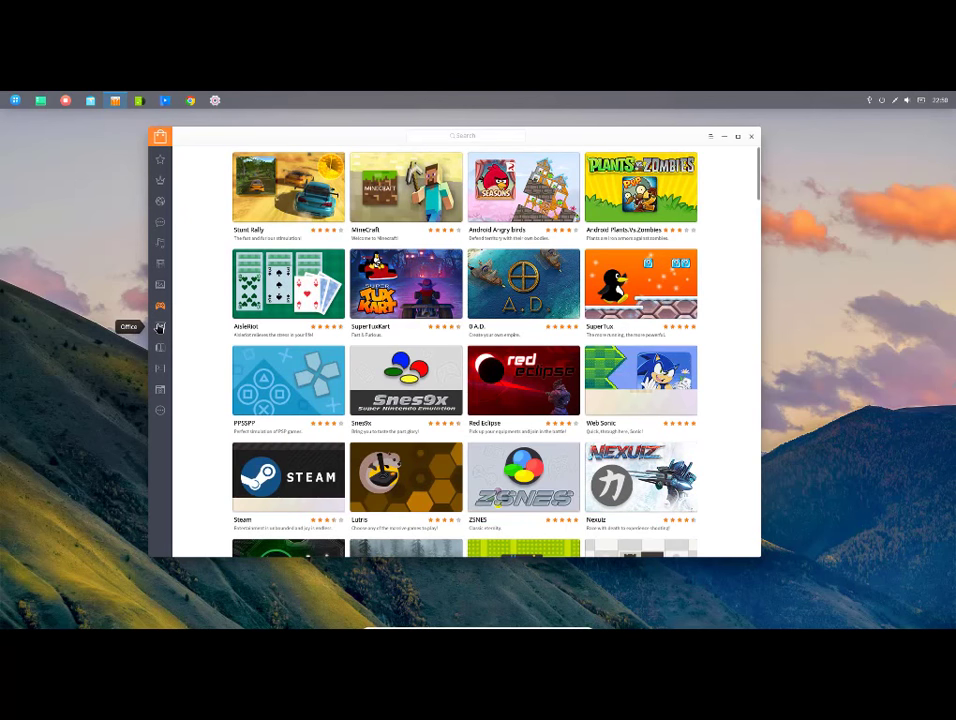
left_click(160, 327)
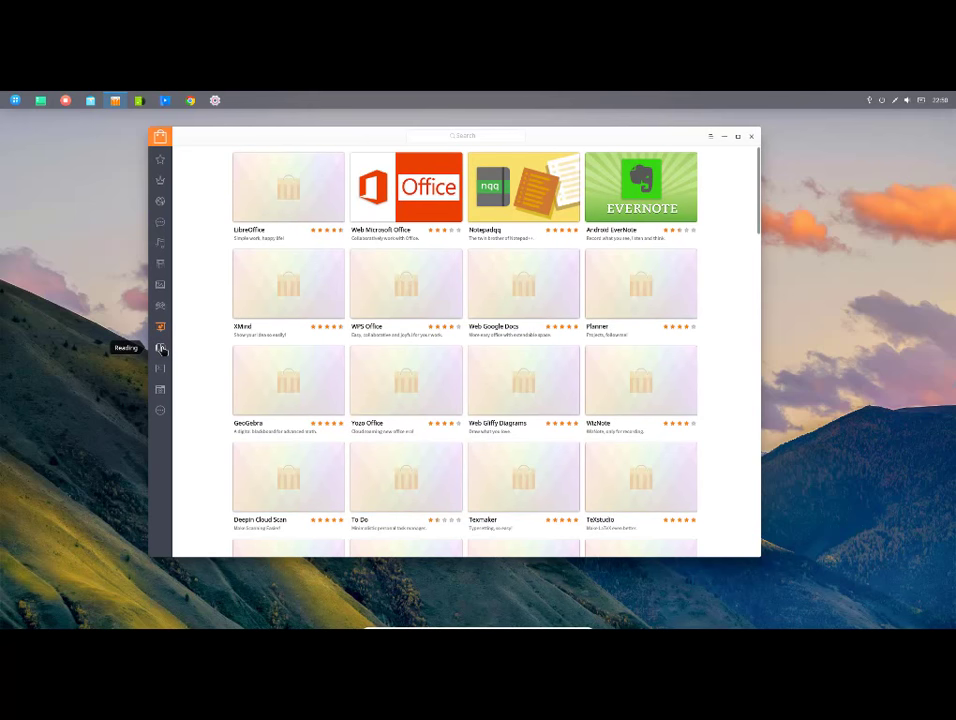
- Browse the Reading and Development categories and examine development apps such as Visual Studio Code and Atom
left_click(160, 348)
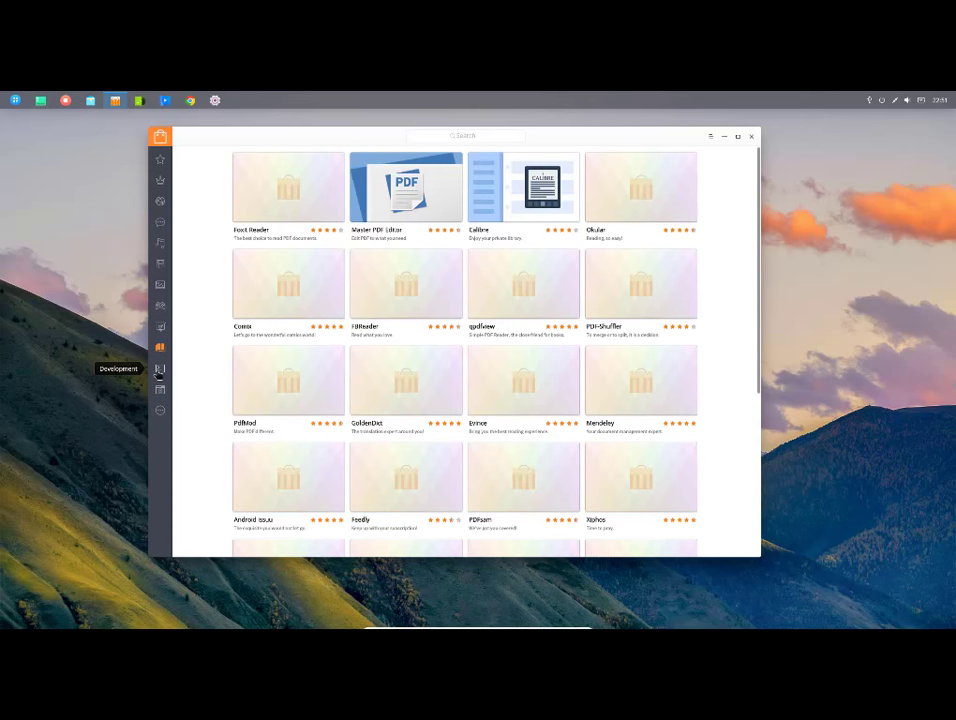
left_click(159, 369)
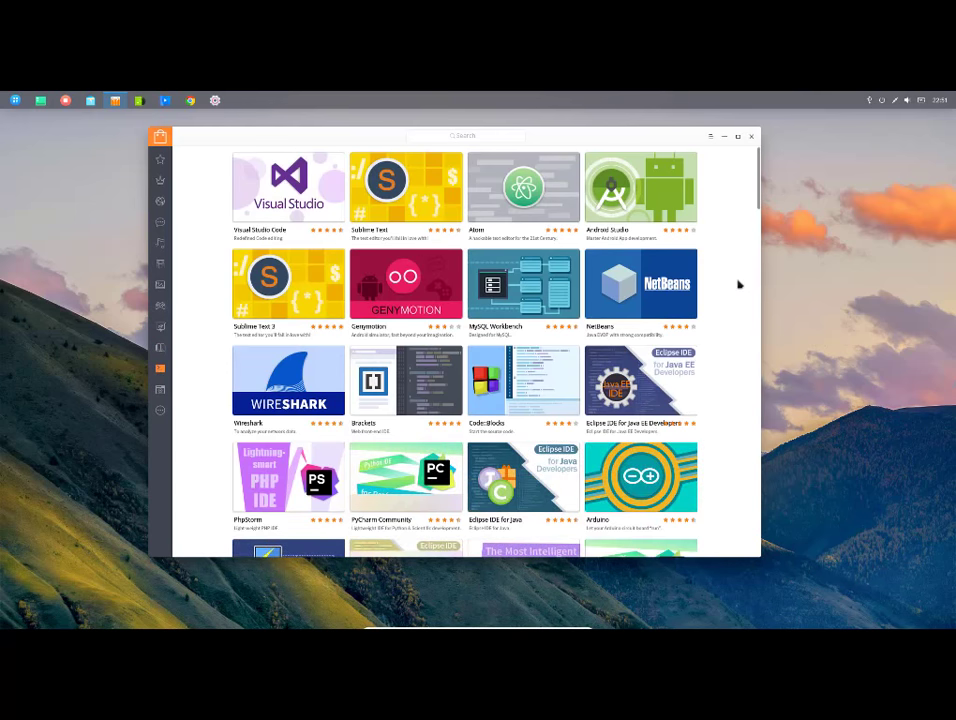
mouse_move(302, 192)
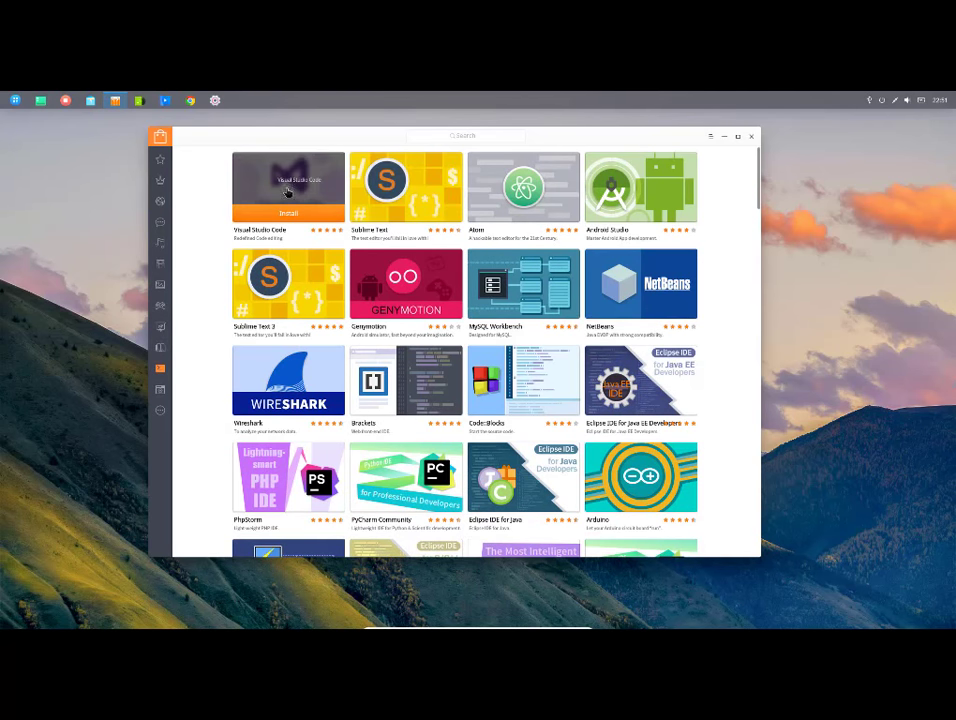
mouse_move(563, 201)
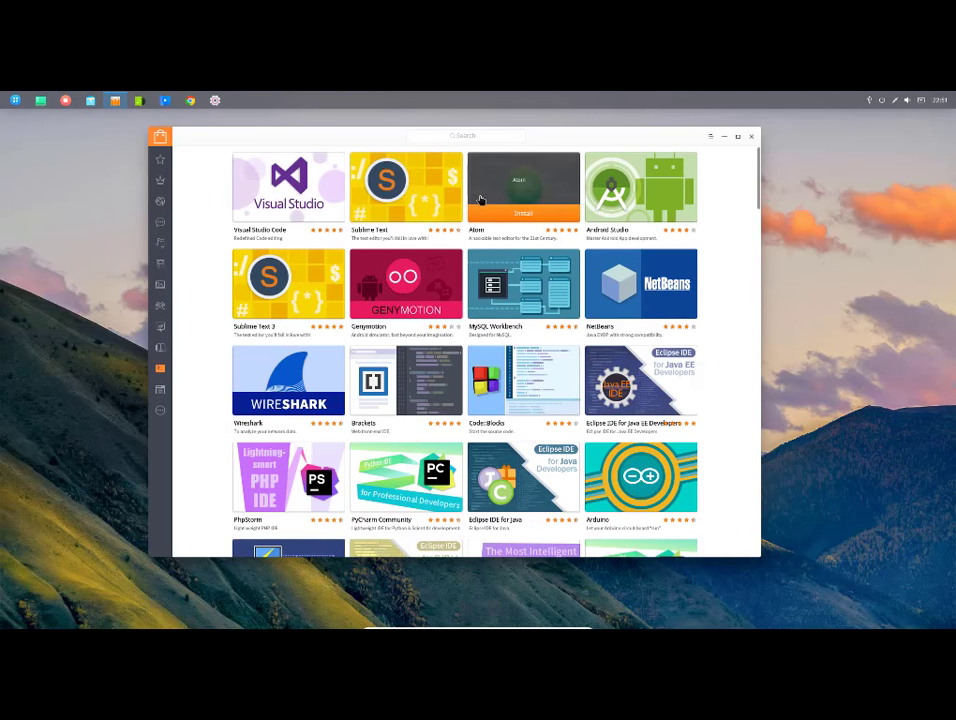
mouse_move(648, 200)
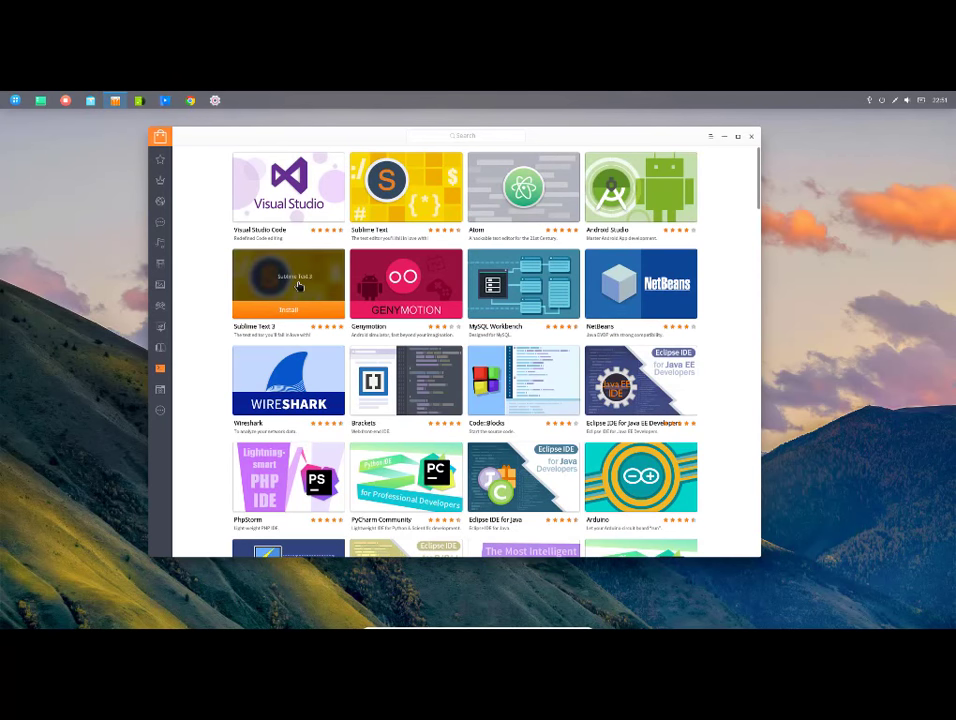
- Look through the full list of apps in the store's Development category
mouse_move(412, 376)
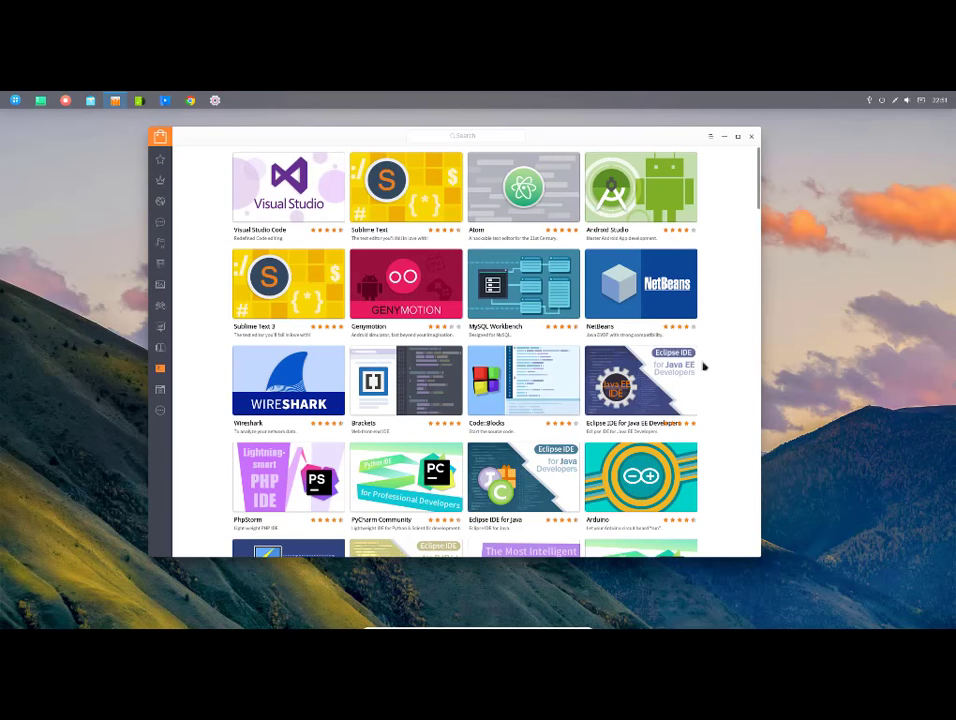
scroll(704, 367, "down", 3)
scroll(704, 367, "down", 3)
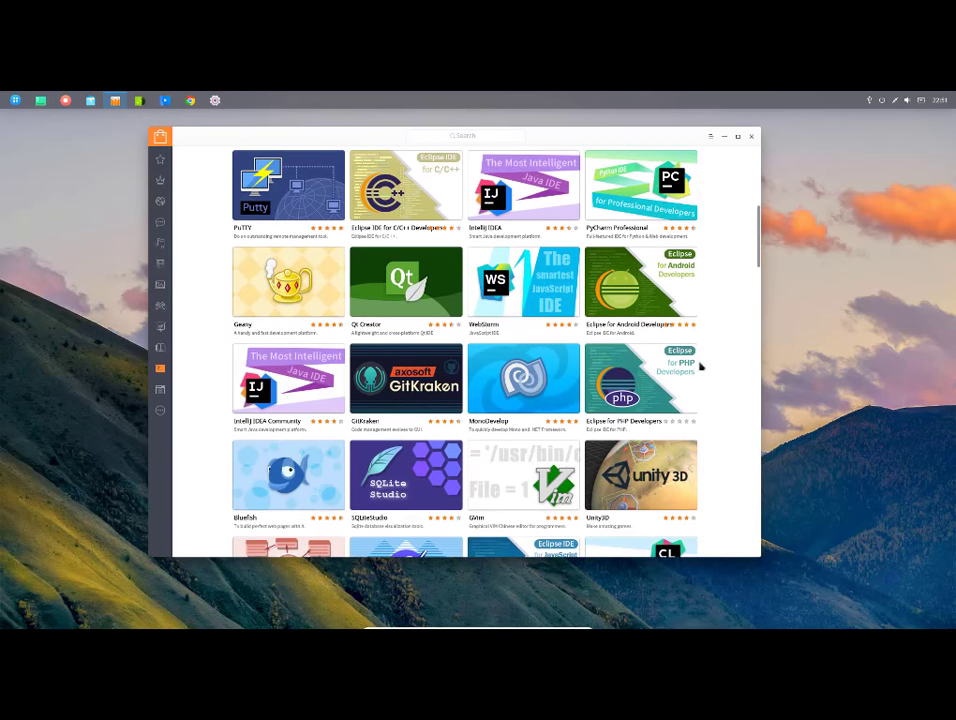
scroll(702, 367, "down", 3)
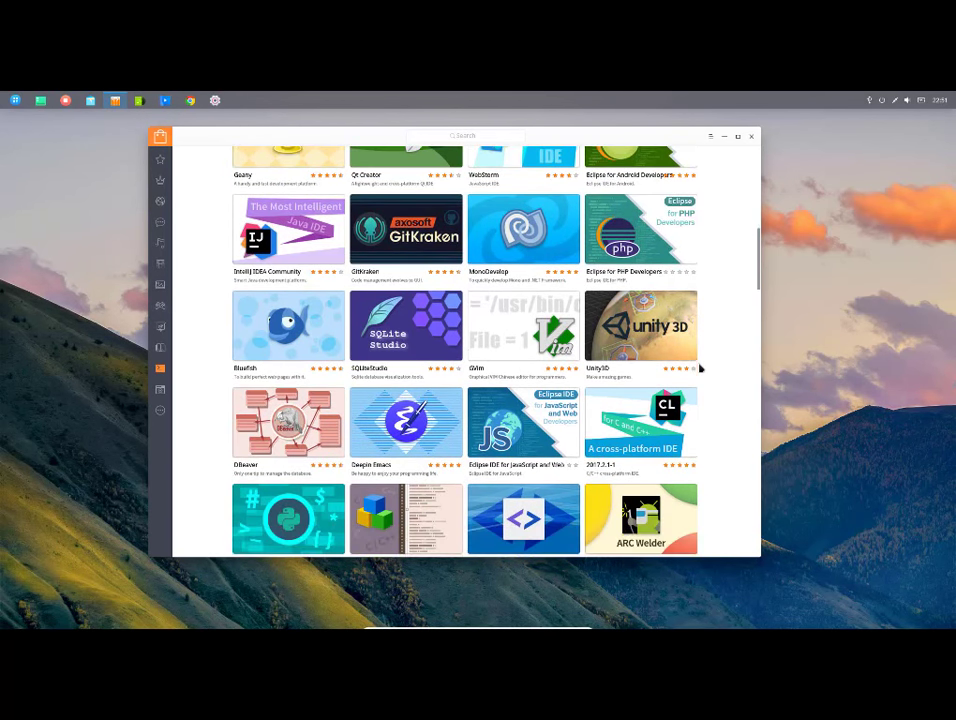
scroll(698, 369, "down", 3)
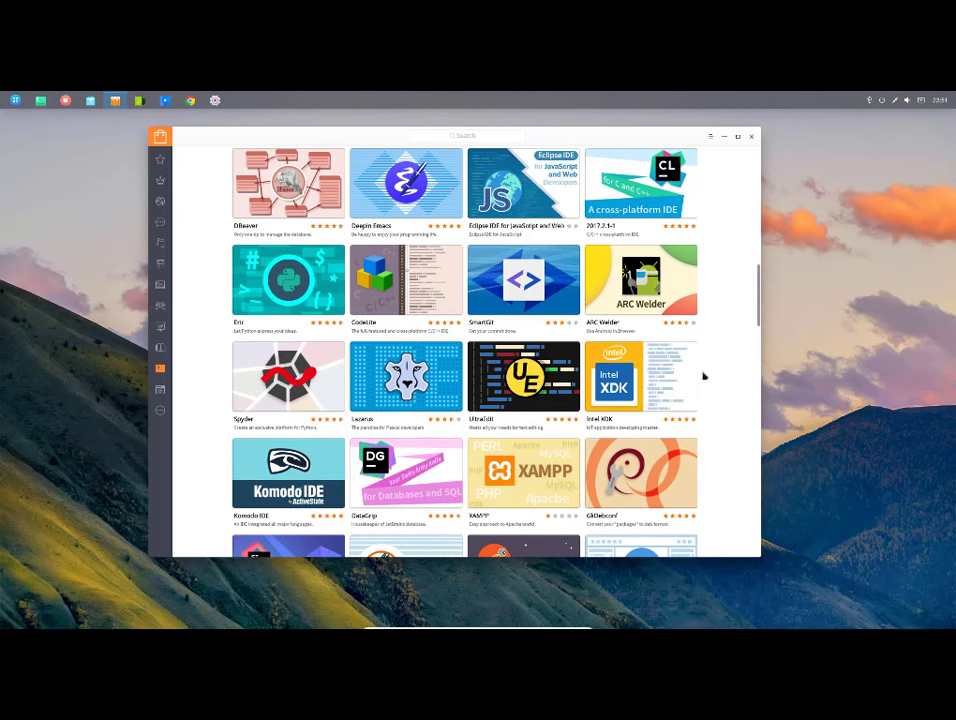
scroll(704, 375, "down", 4)
scroll(706, 378, "down", 6)
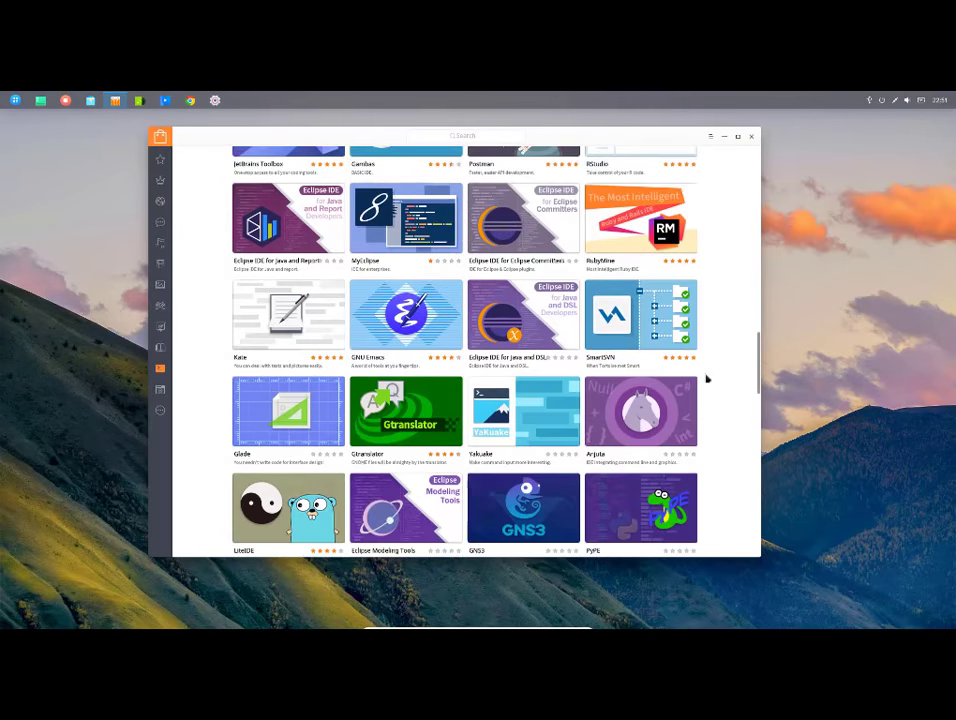
scroll(706, 378, "down", 4)
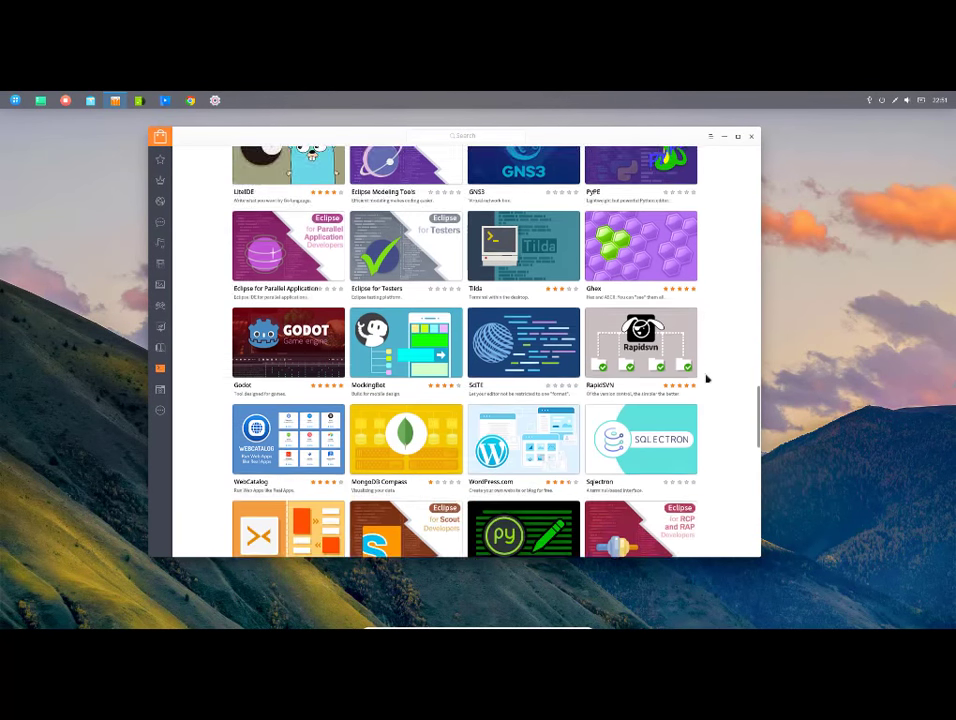
scroll(706, 378, "down", 5)
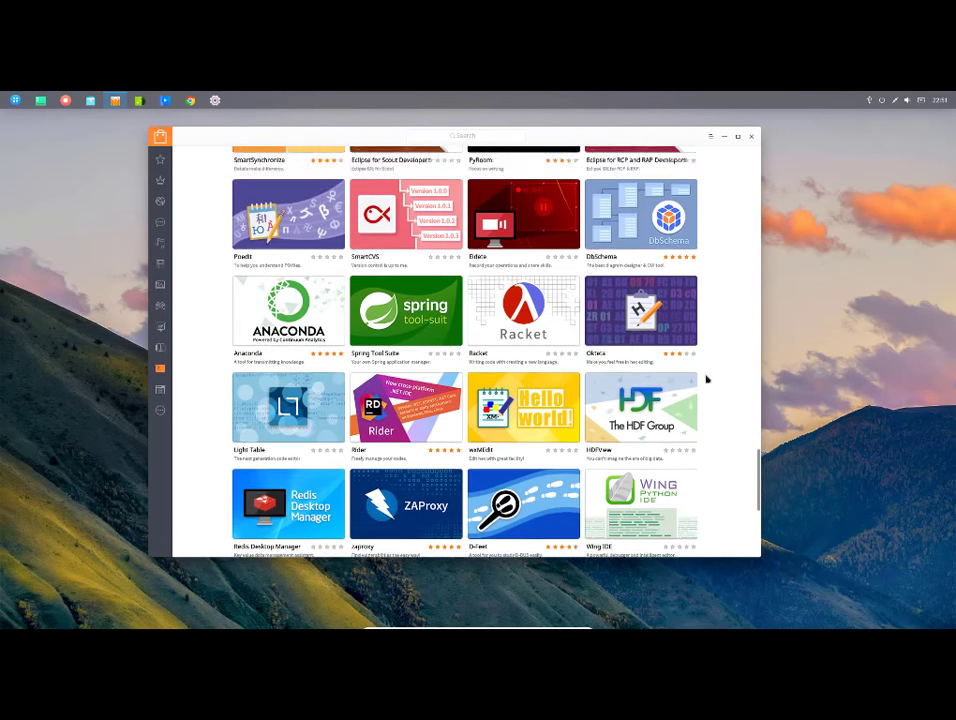
scroll(706, 378, "down", 4)
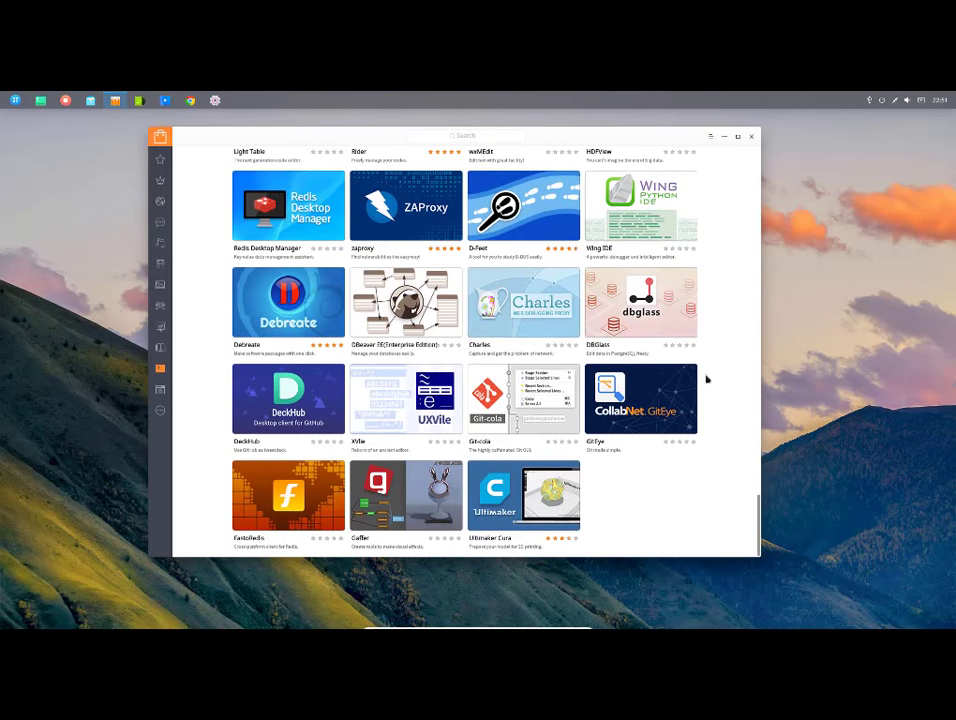
- Browse the store's system tools and Others categories, viewing Others to its end, and close the store
left_click(159, 393)
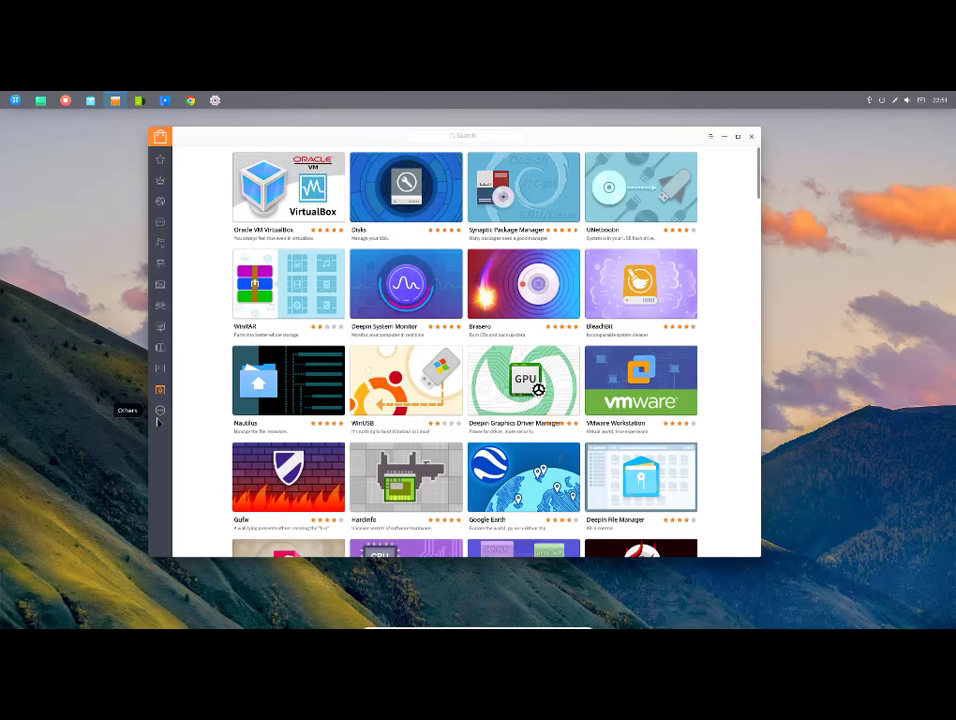
left_click(160, 411)
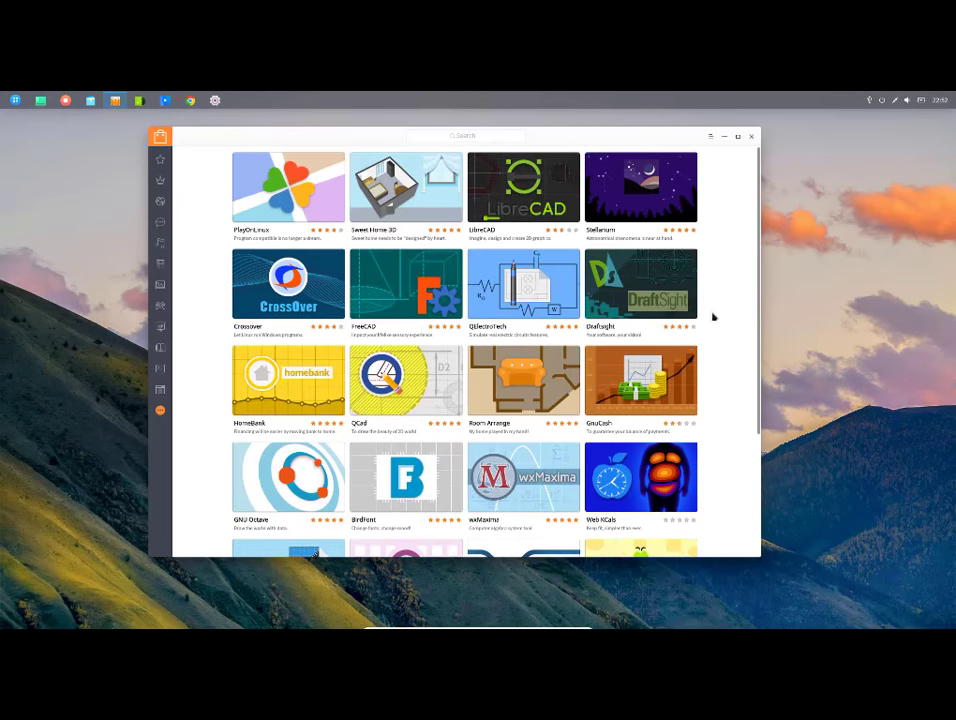
scroll(713, 317, "down", 3)
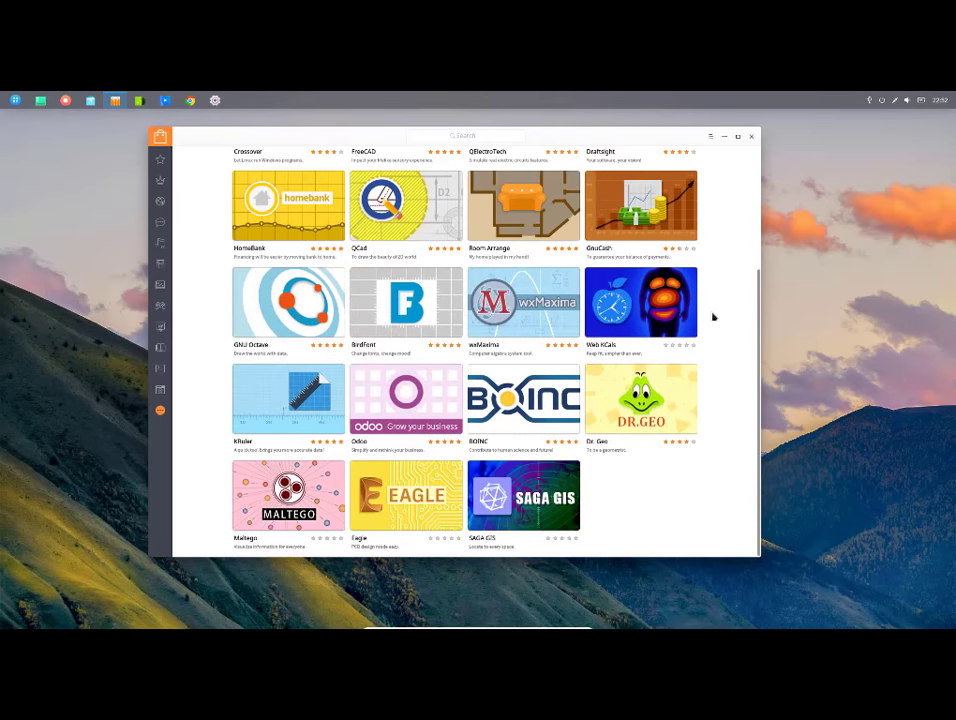
left_click(755, 140)
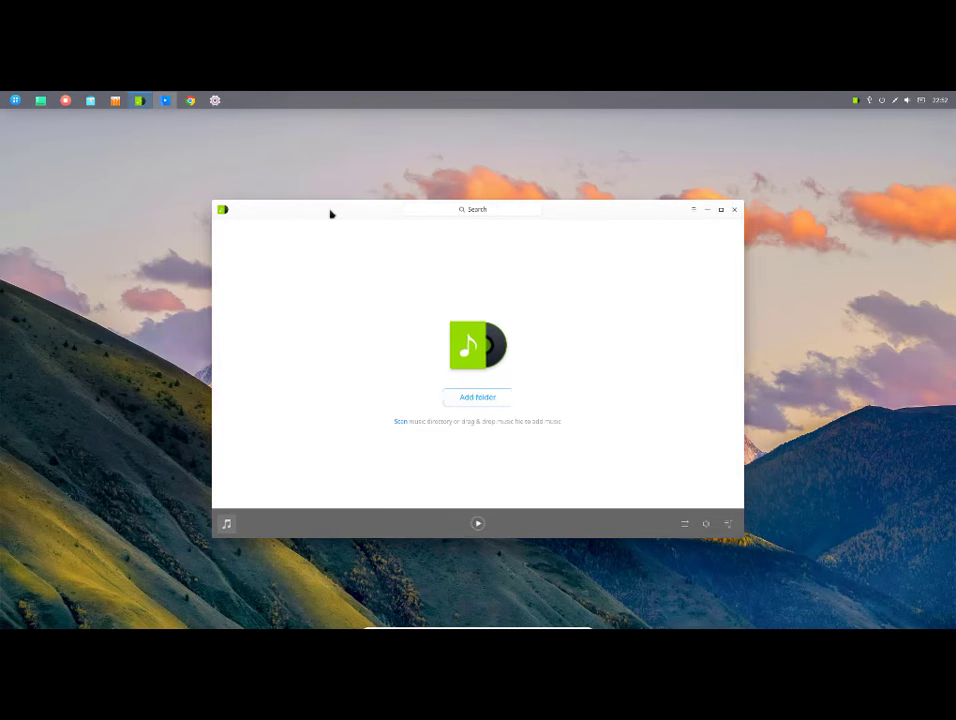
- Open Deepin Music, view the folder picker for adding music, and cancel it without choosing a folder
left_click_drag(331, 213, 301, 209)
left_click(440, 399)
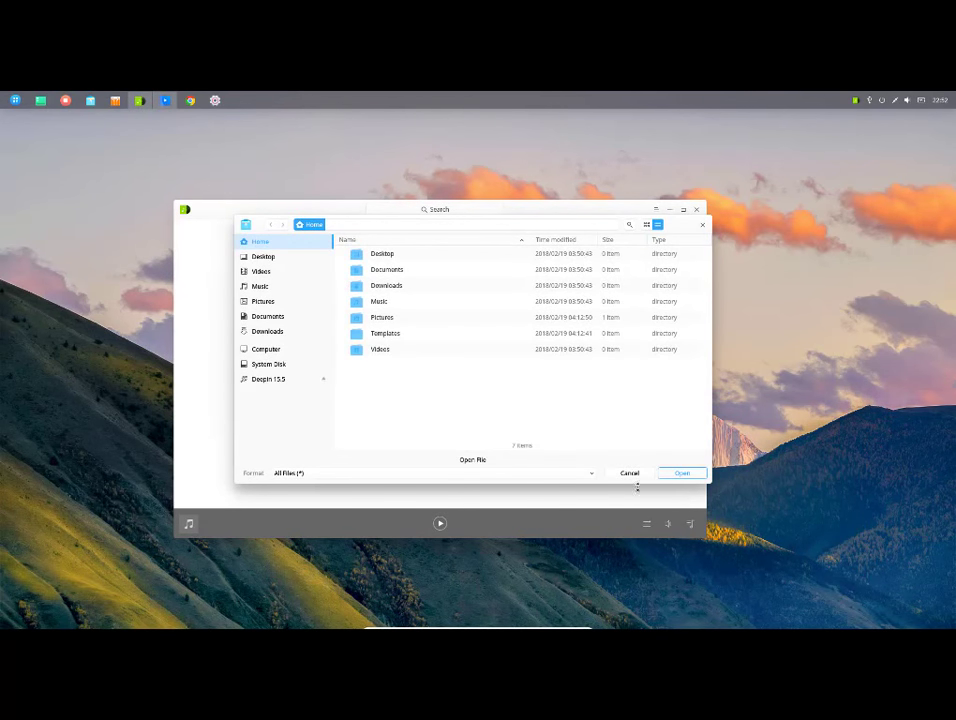
left_click(631, 473)
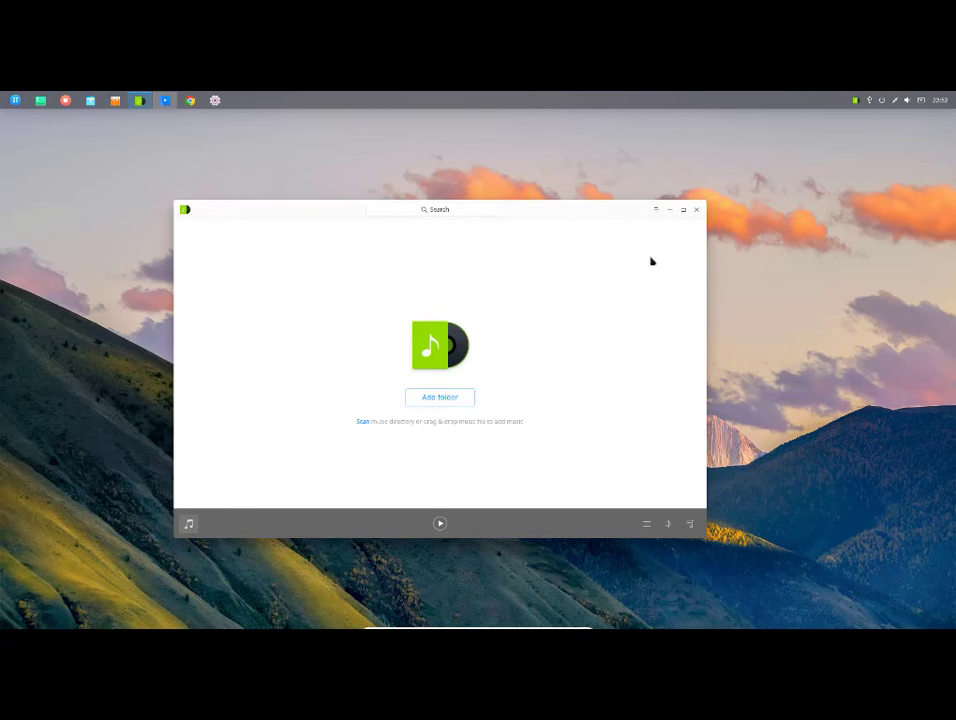
- Switch Deepin Music to the dark theme and view its About information
left_click(655, 212)
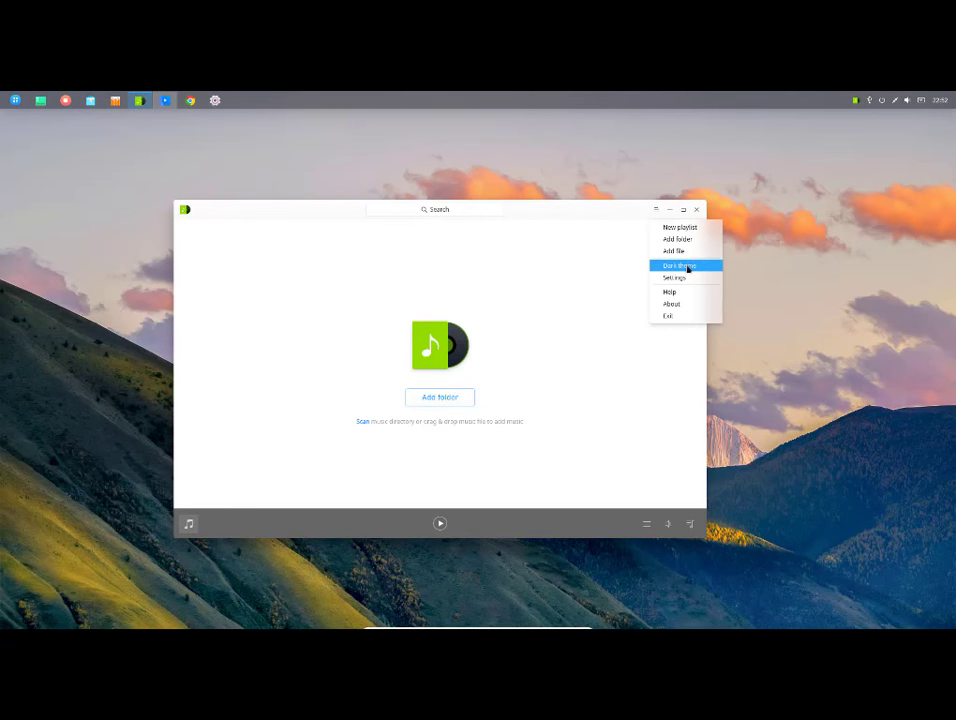
left_click(678, 250)
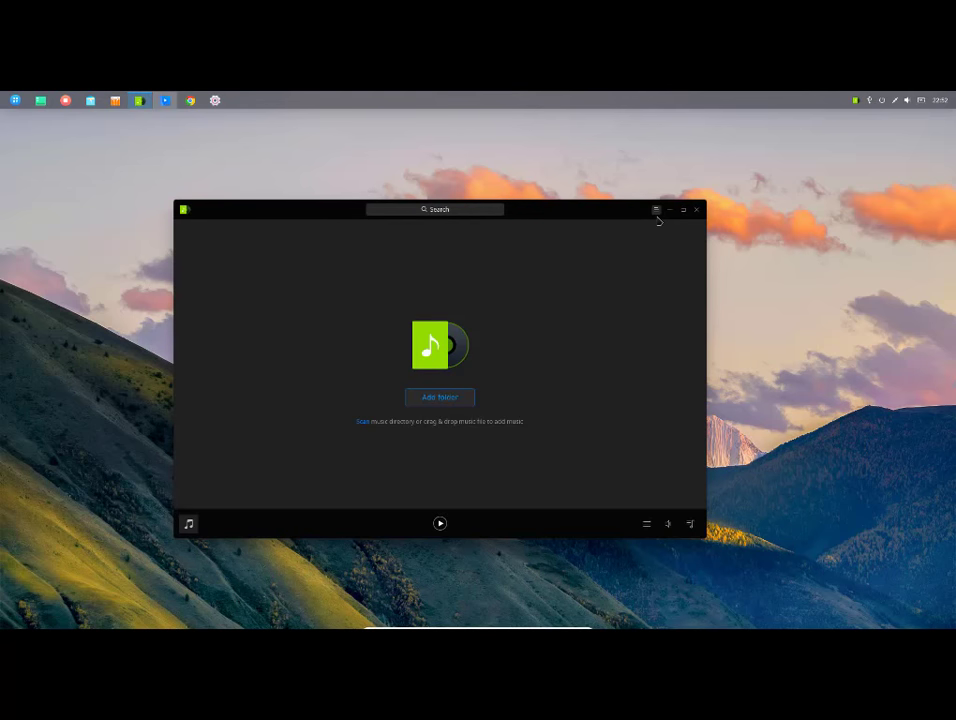
left_click(658, 211)
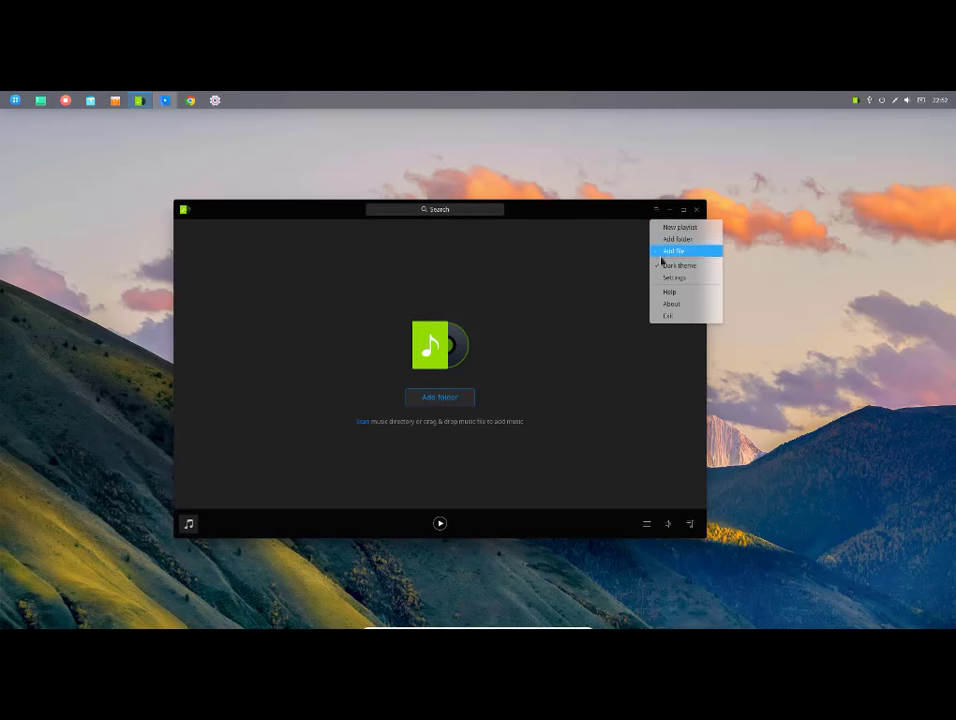
left_click(683, 305)
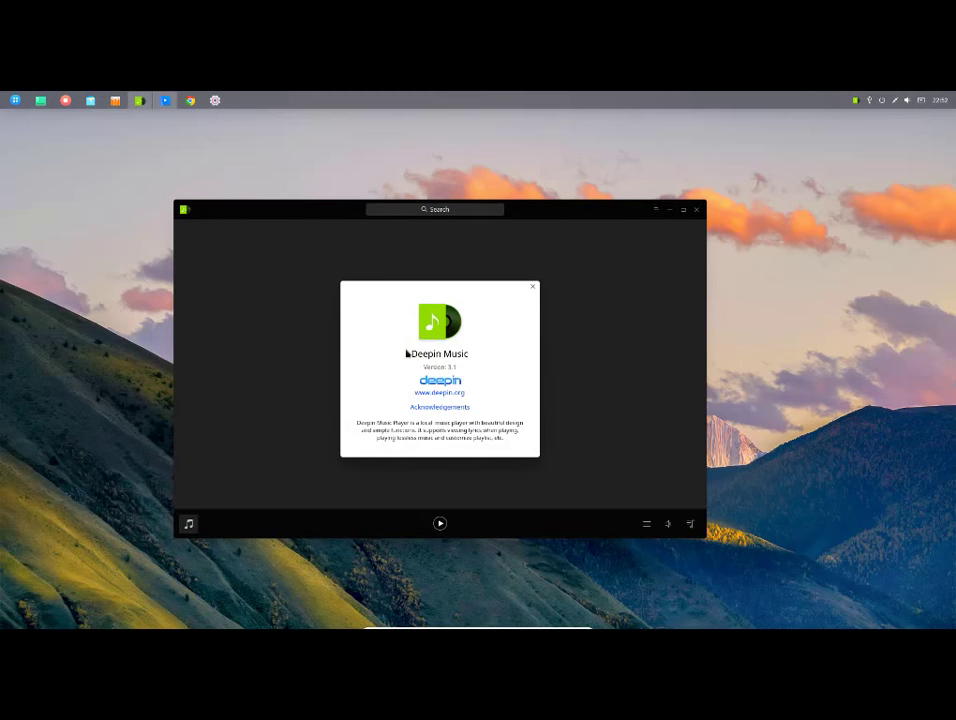
left_click_drag(404, 352, 418, 352)
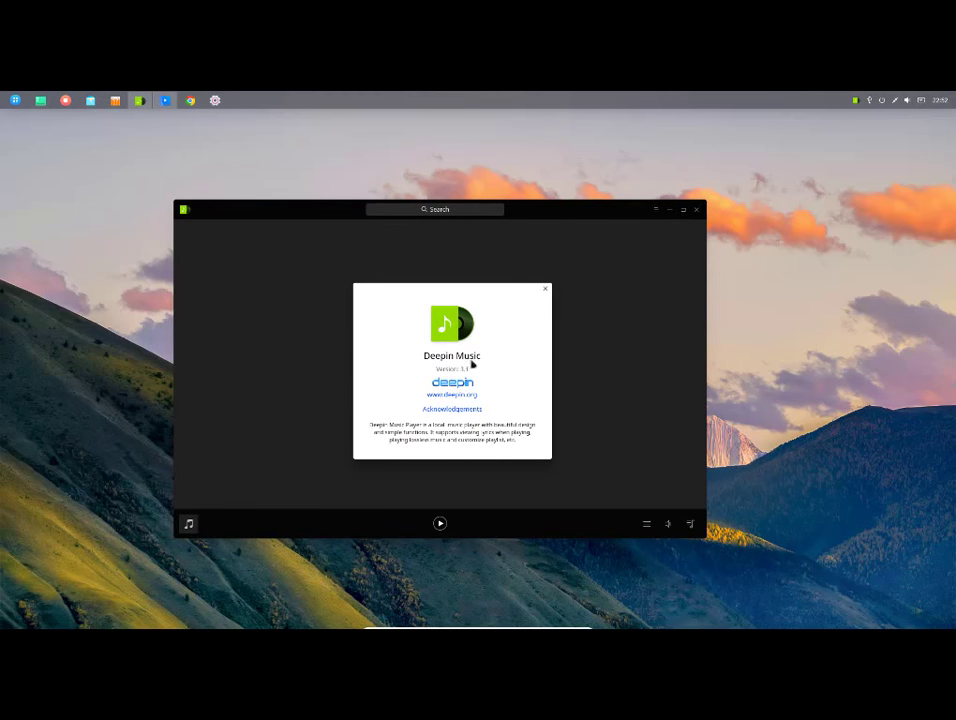
left_click(545, 289)
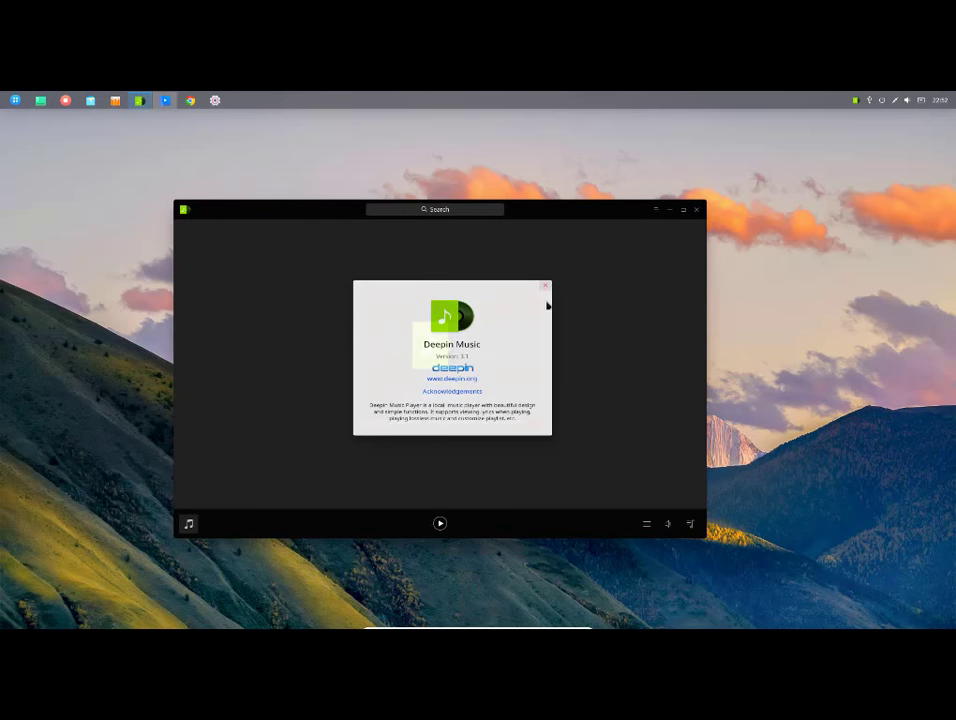
- Close Deepin Music, choosing to exit it completely instead of minimizing it to the system tray
left_click(697, 210)
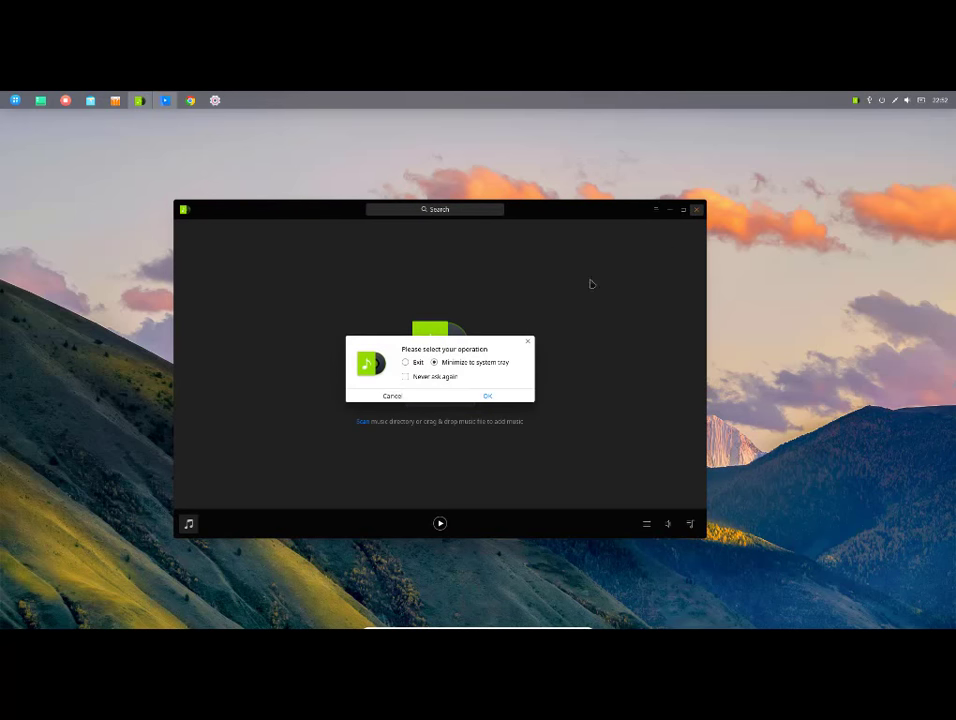
left_click(419, 363)
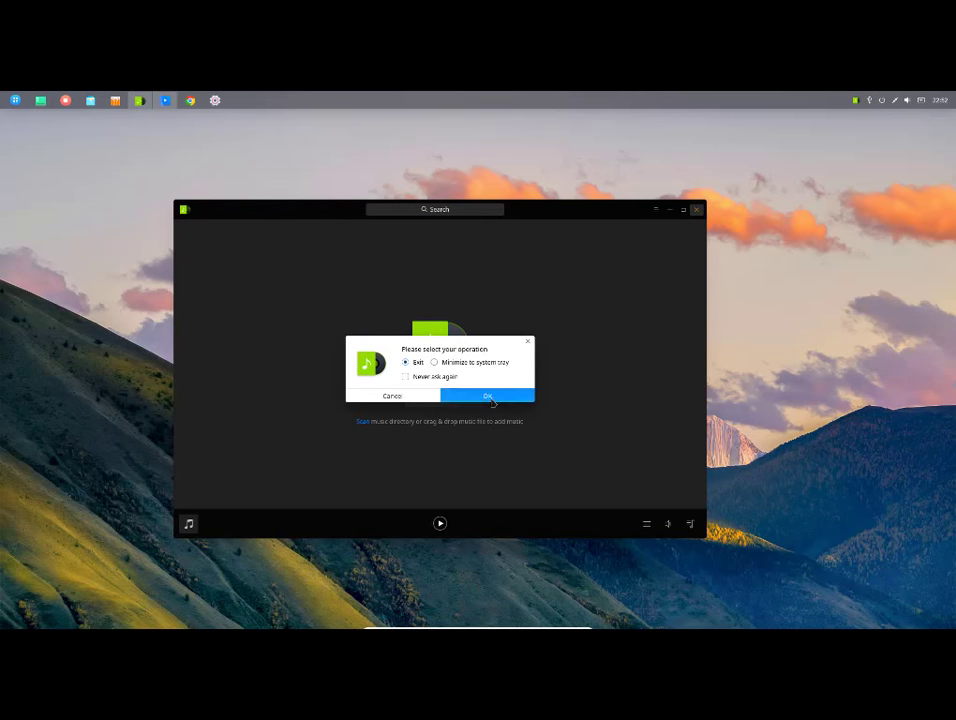
left_click(488, 396)
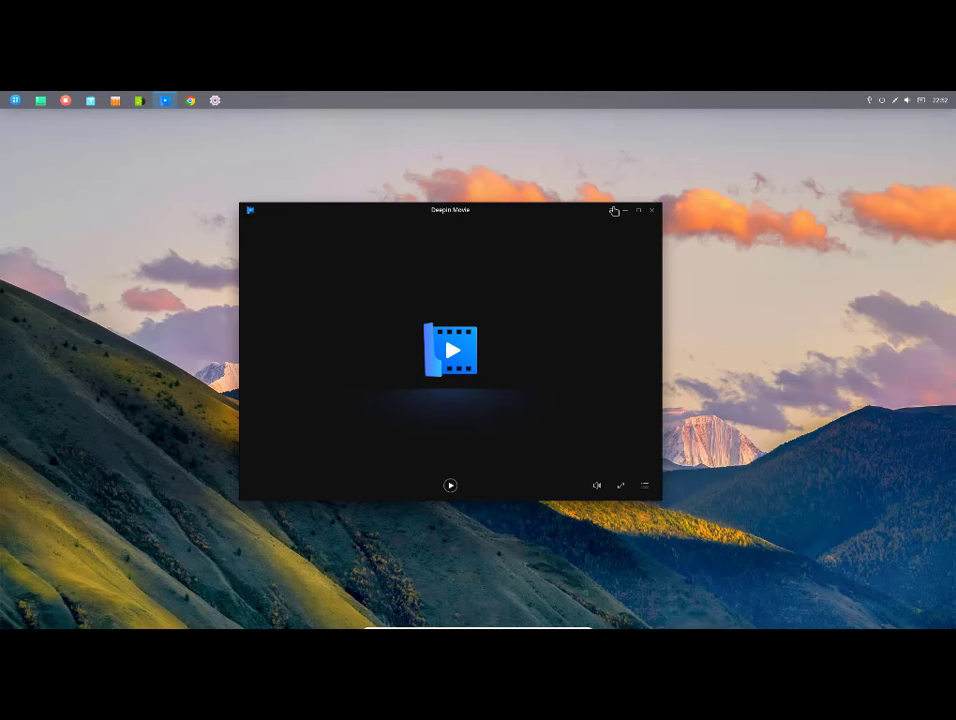
- Try the Light Theme in Deepin Movie, turn it off again, and close the player
left_click(614, 211)
left_click(627, 261)
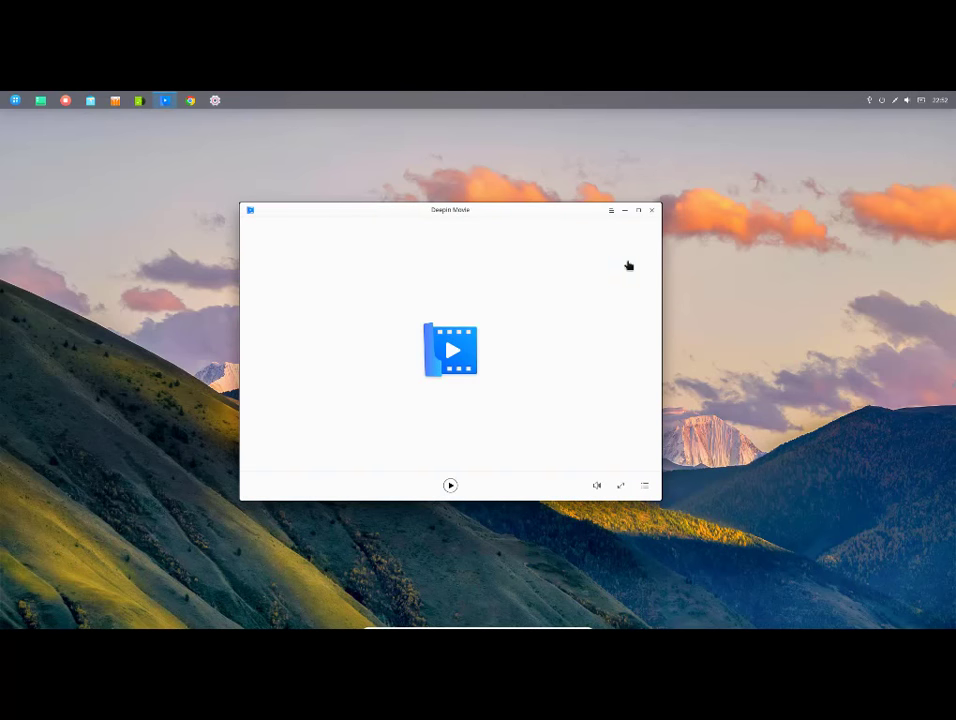
left_click(609, 211)
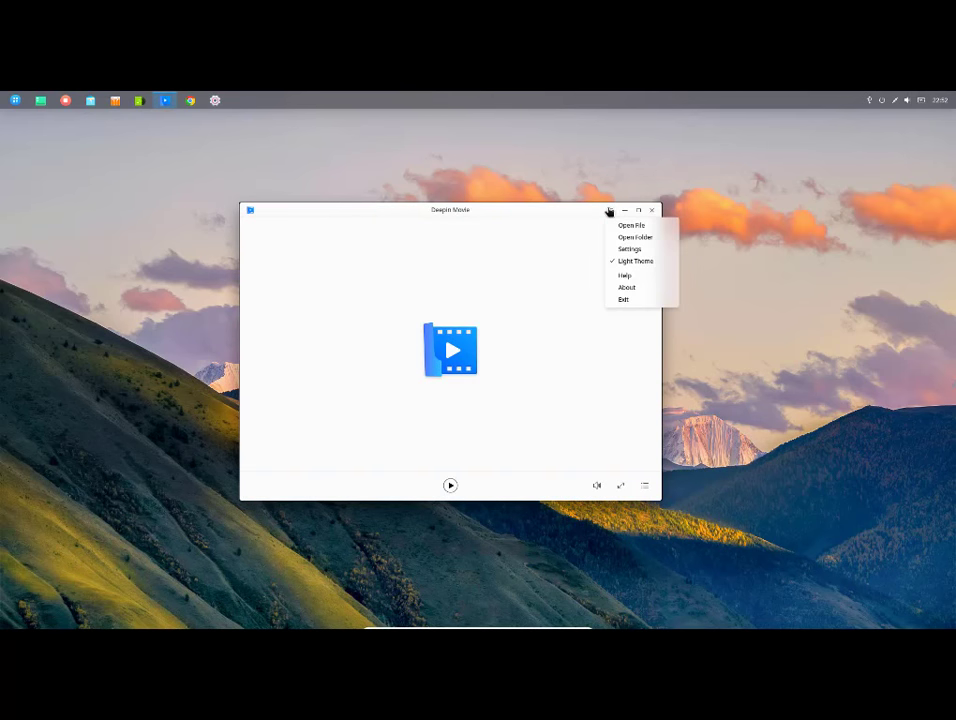
left_click(632, 262)
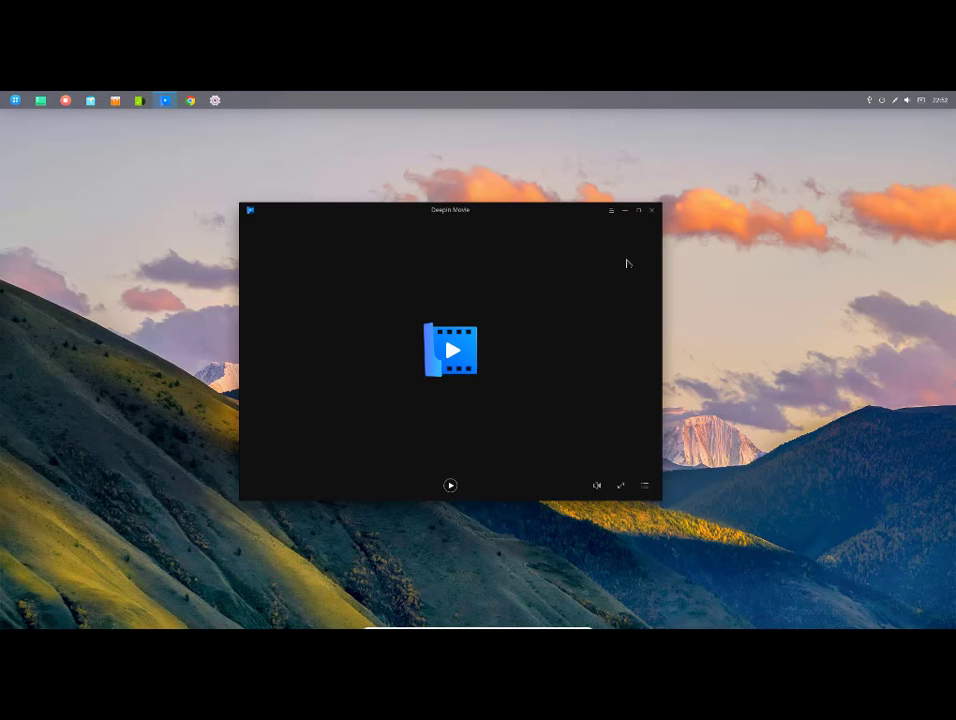
left_click(653, 212)
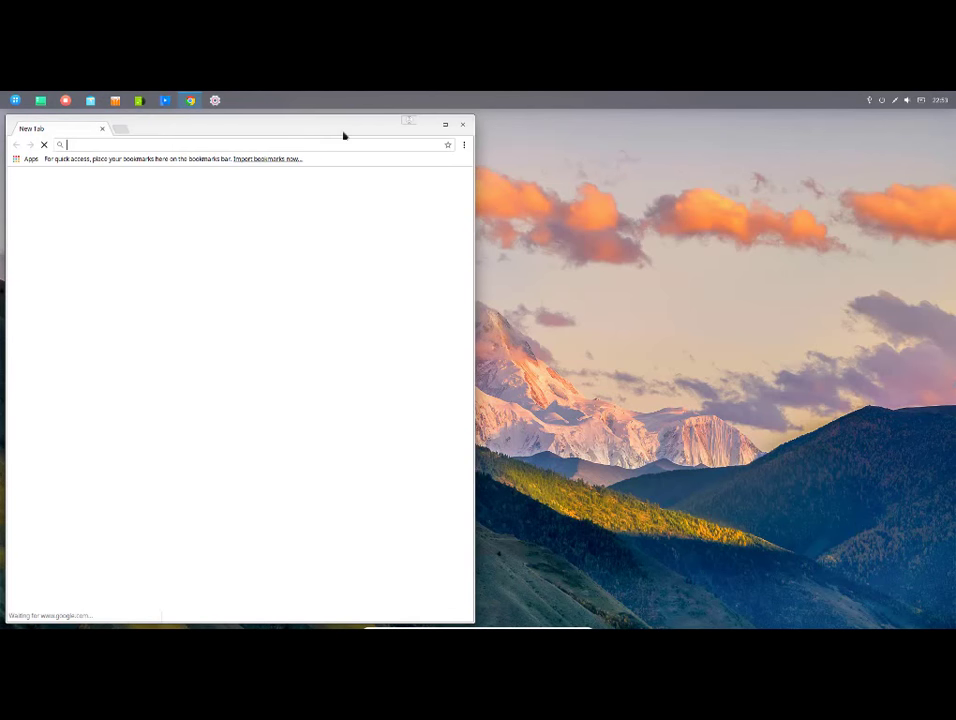
- Close the Chrome window and look through the control center's navigation, weather and notification pages
left_click(467, 126)
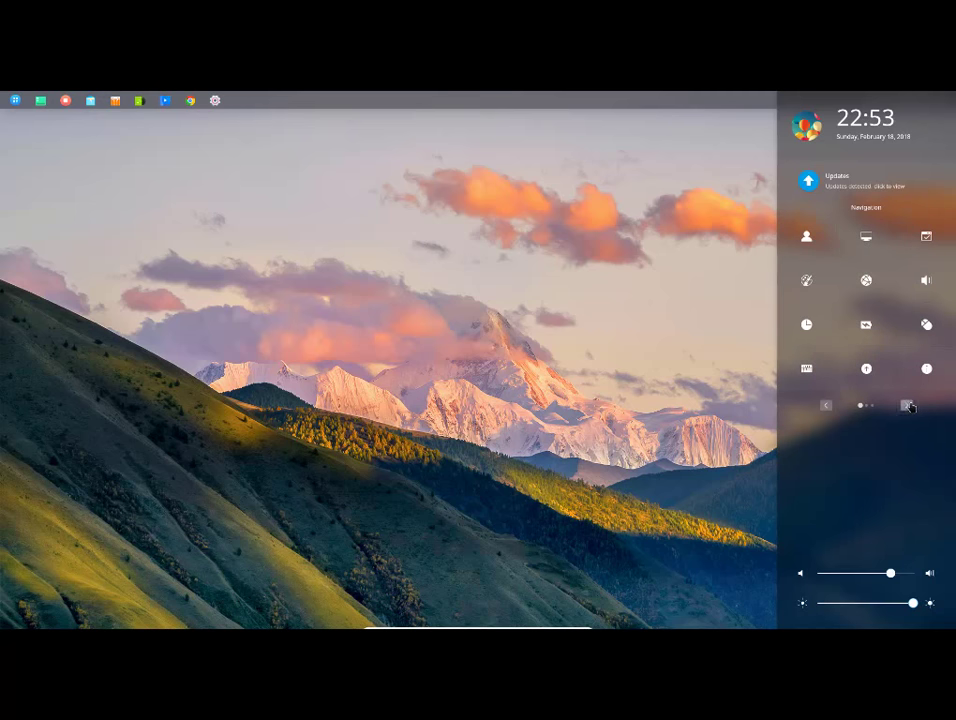
left_click(908, 405)
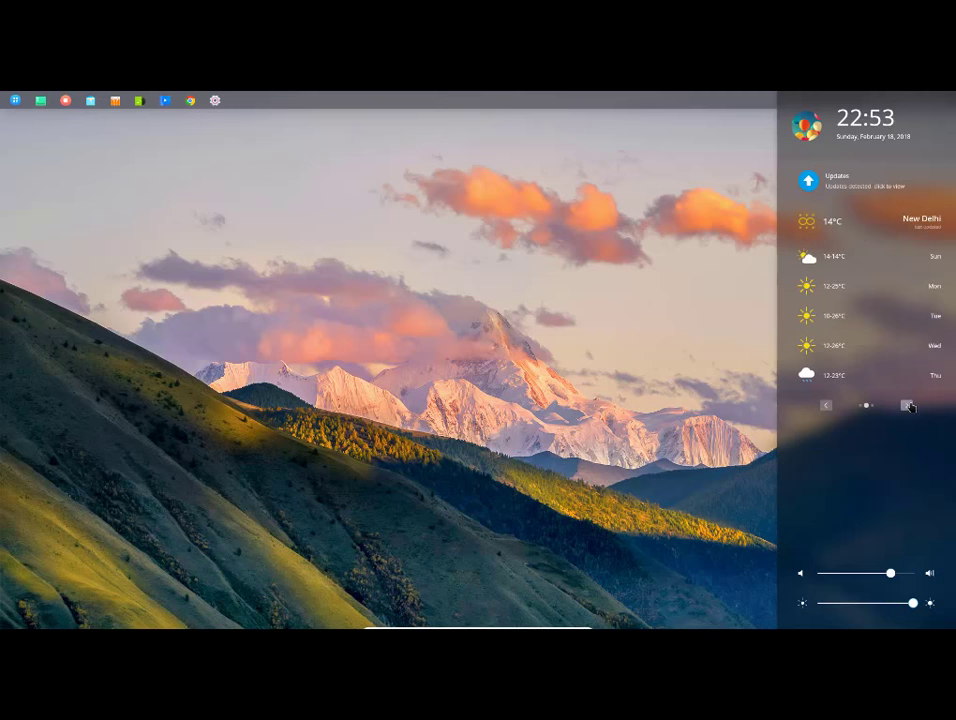
left_click(908, 405)
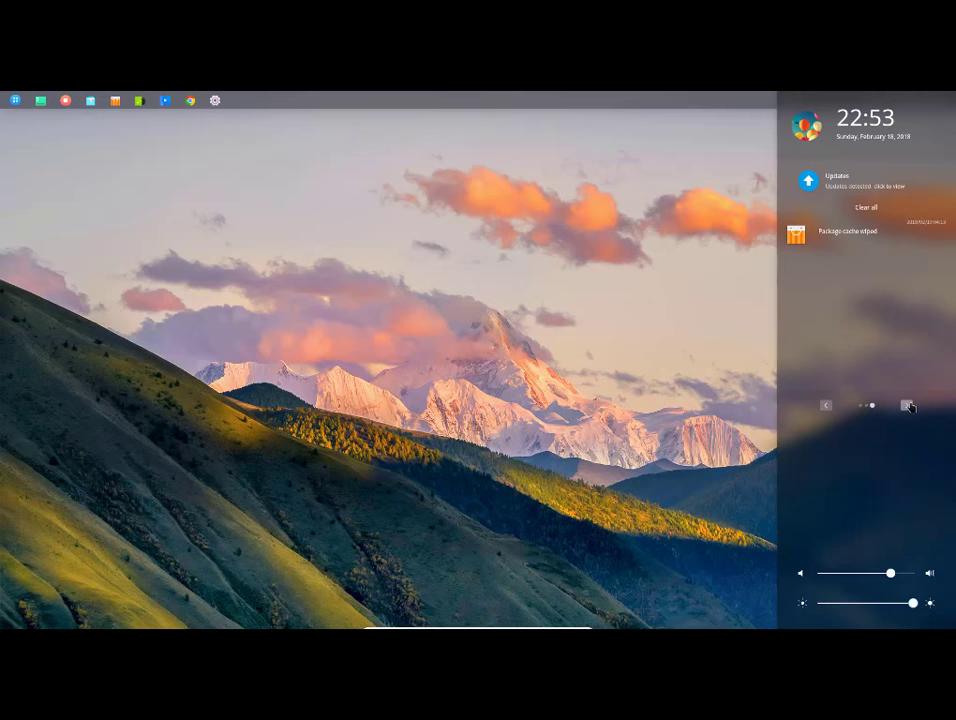
left_click(826, 405)
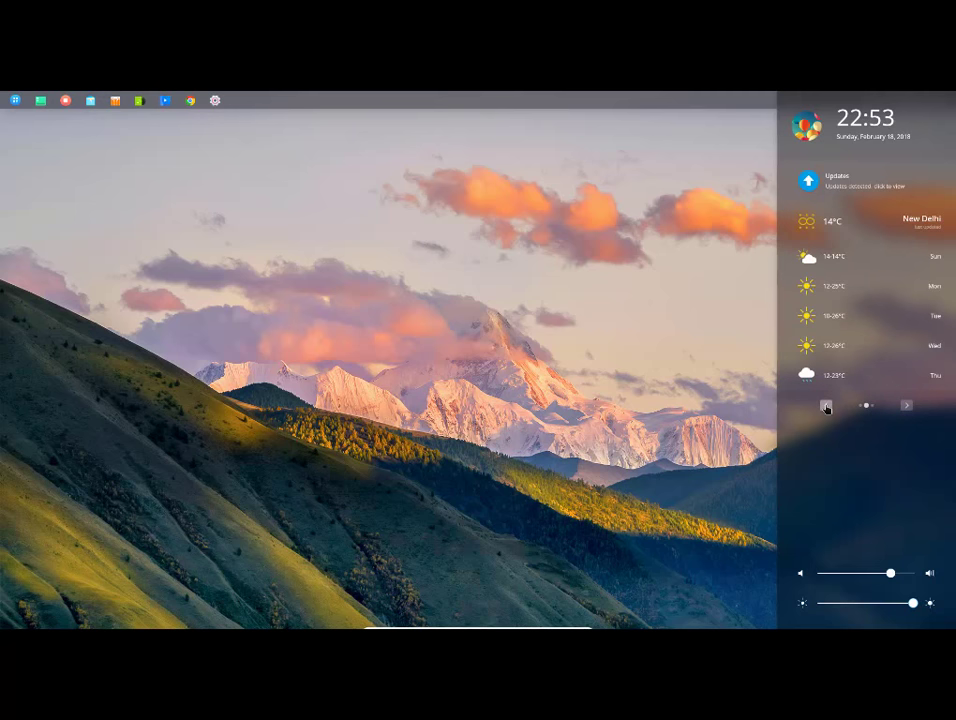
left_click(826, 405)
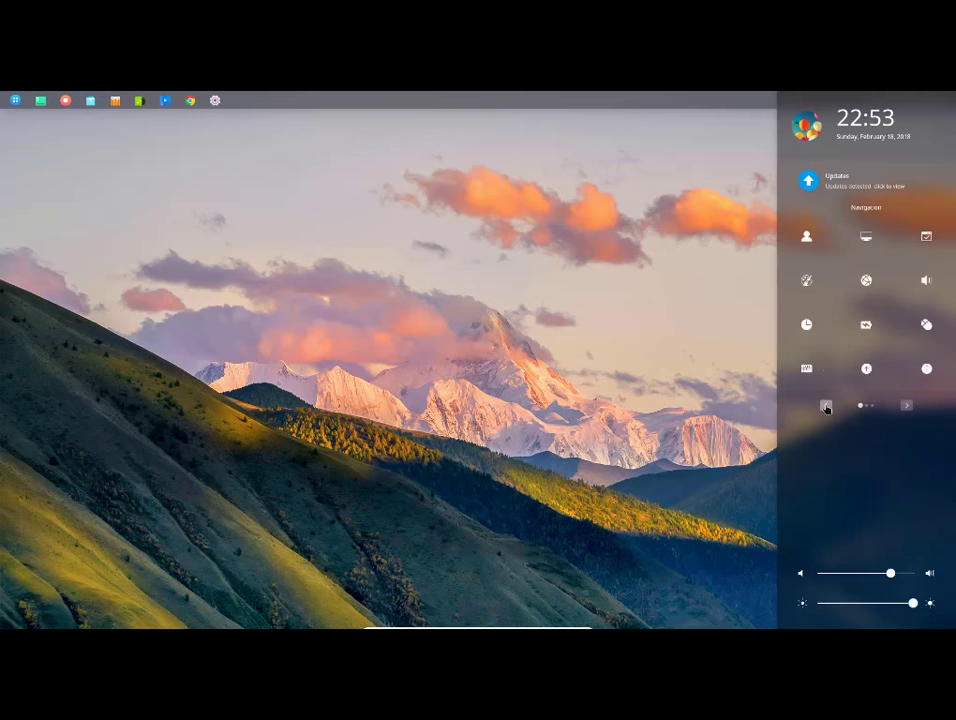
- Open the avatar choices for the existing user account in the control center's Accounts settings
left_click(866, 242)
scroll(855, 134, "up", 1)
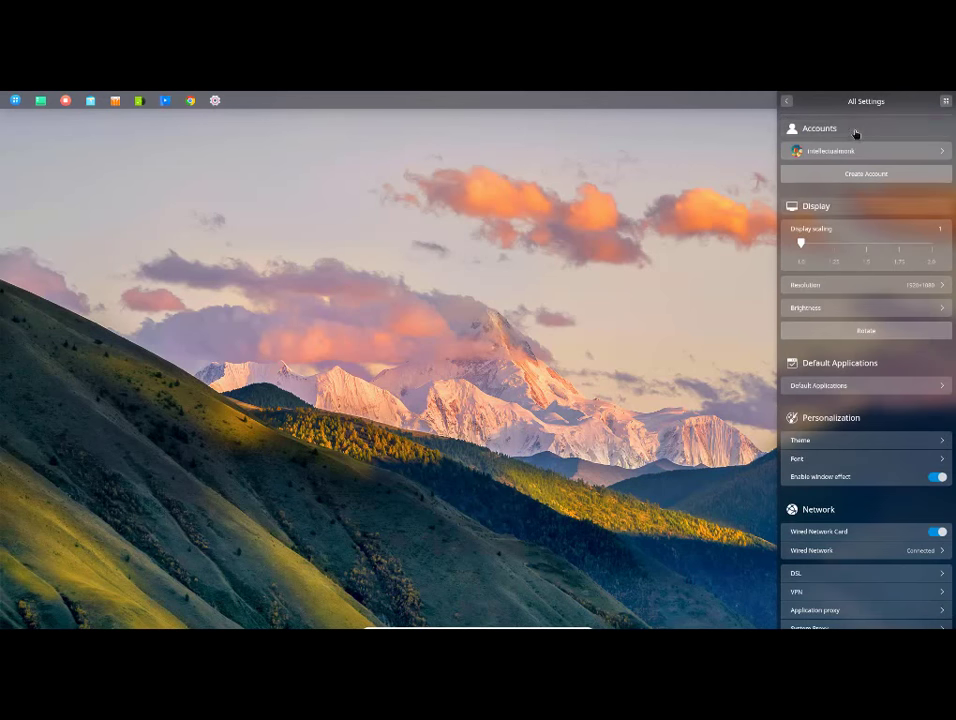
left_click(936, 153)
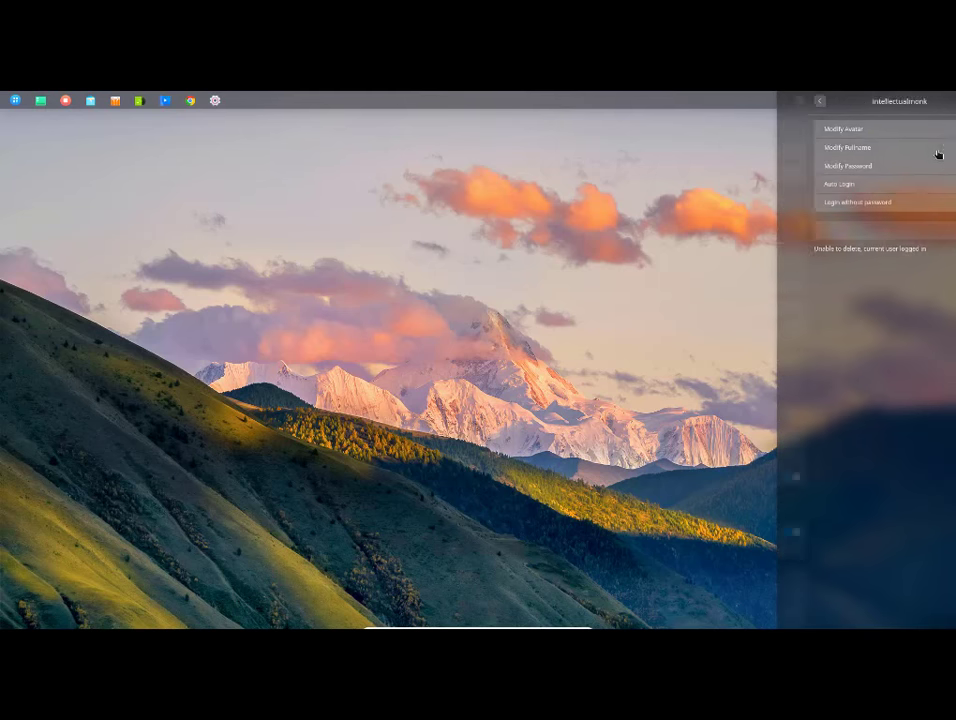
left_click(830, 131)
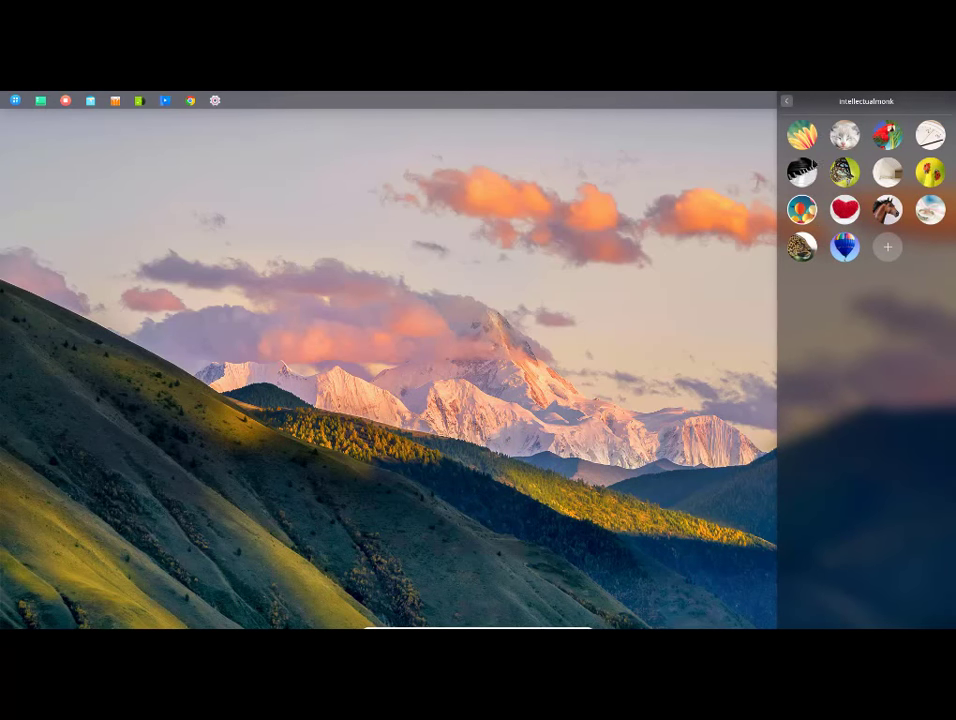
- Look through the existing account's full name and password pages and the form for creating a new account
left_click(787, 101)
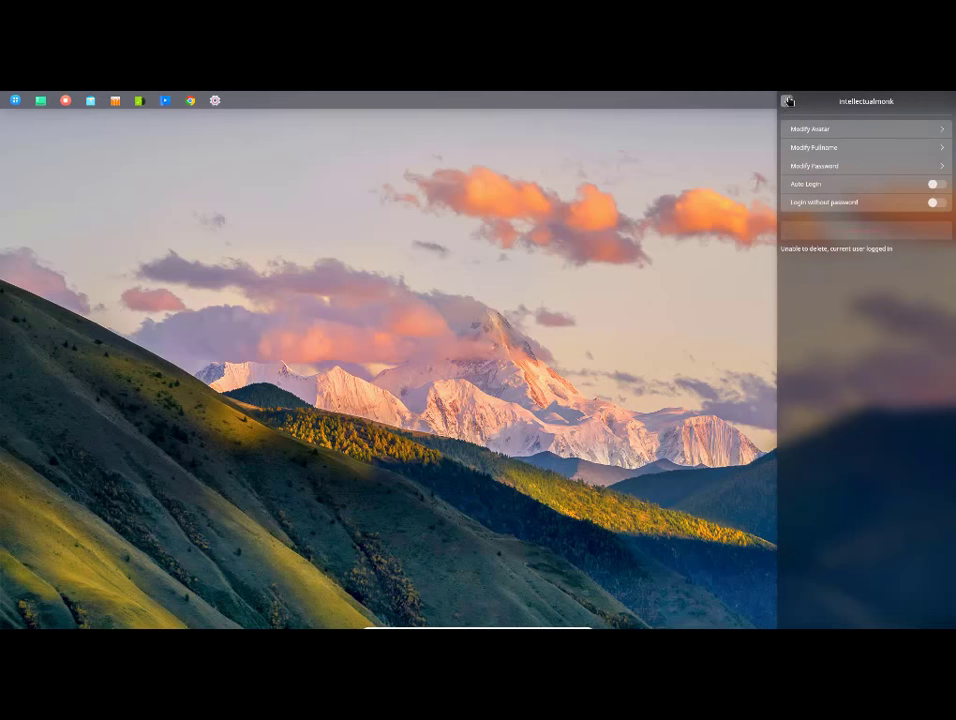
left_click(847, 147)
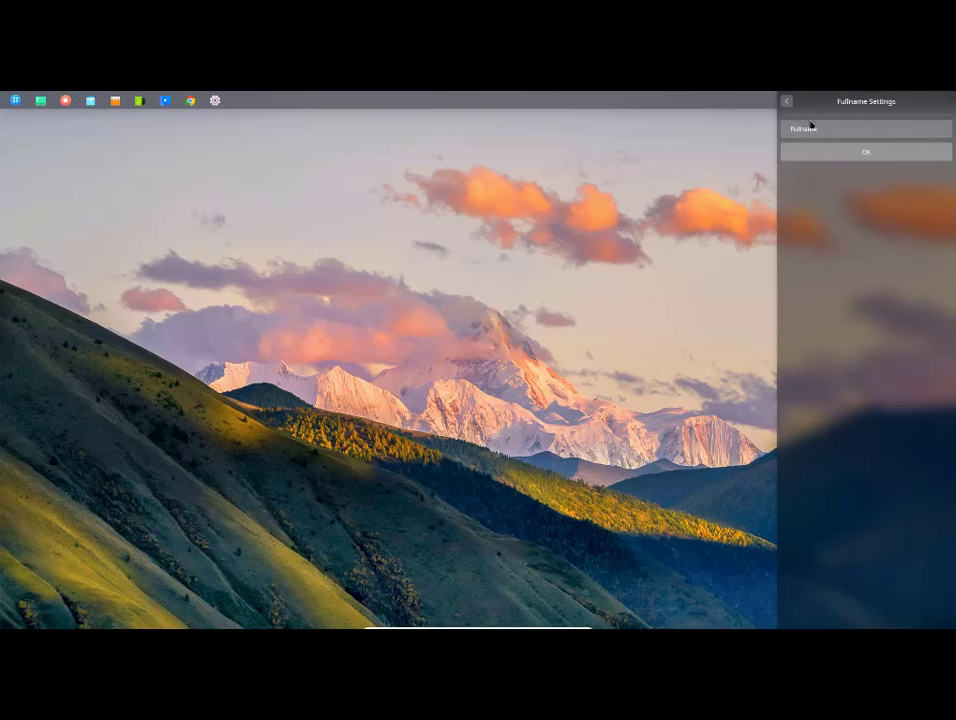
left_click(787, 101)
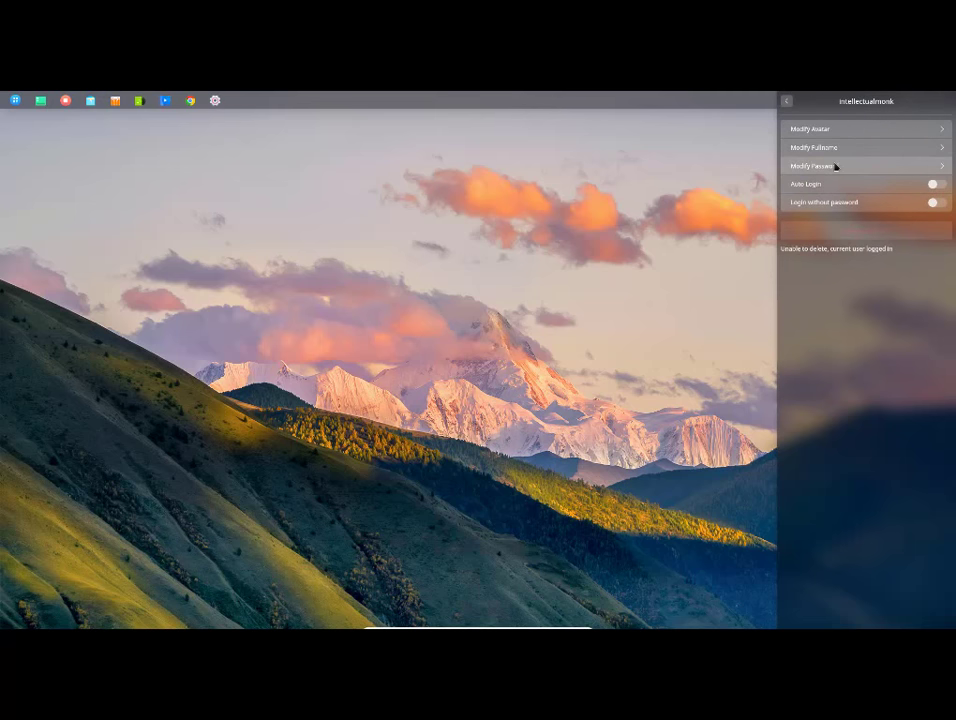
left_click(836, 167)
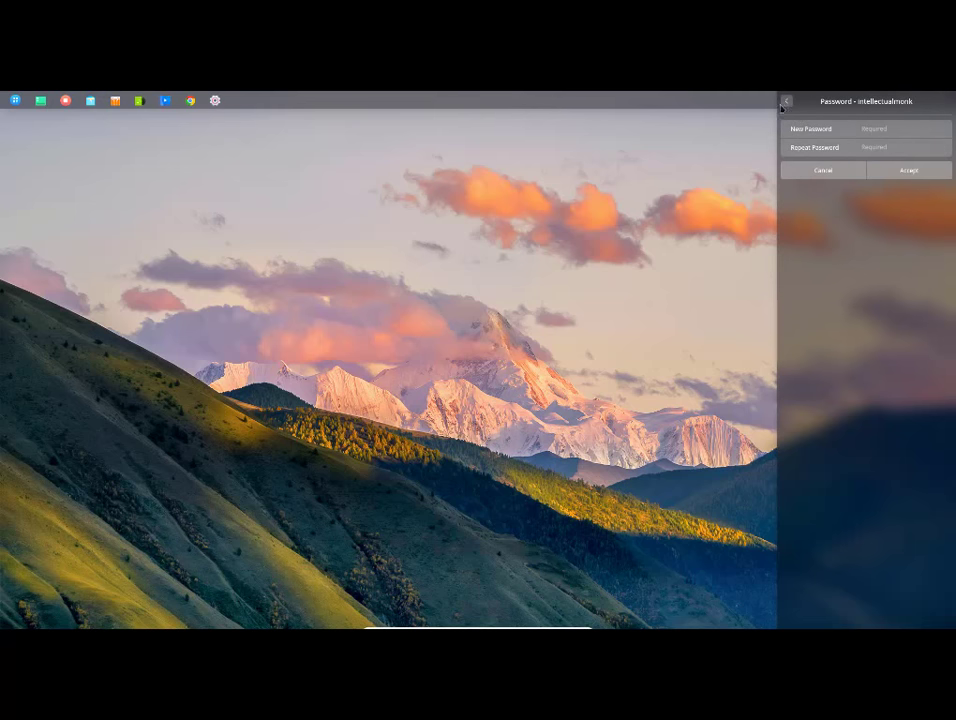
left_click(786, 101)
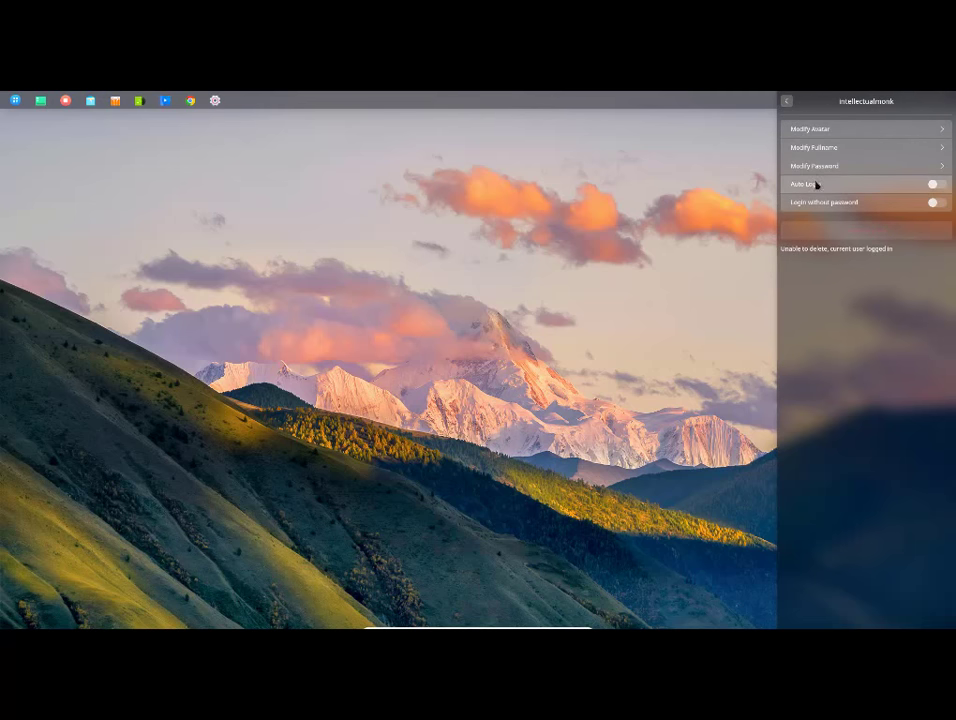
left_click(787, 102)
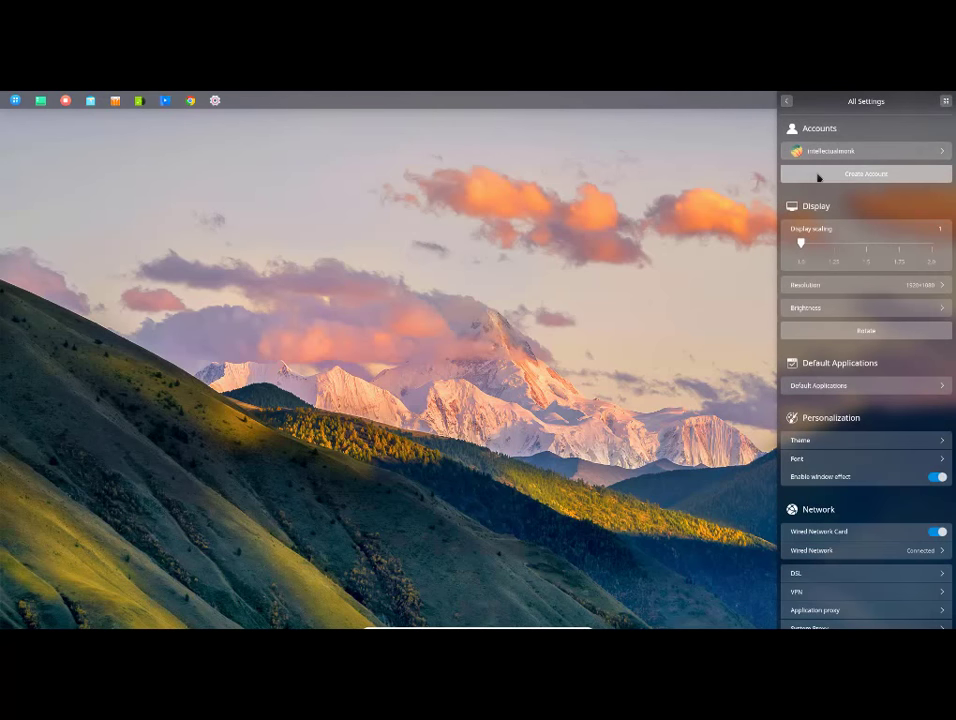
left_click(817, 174)
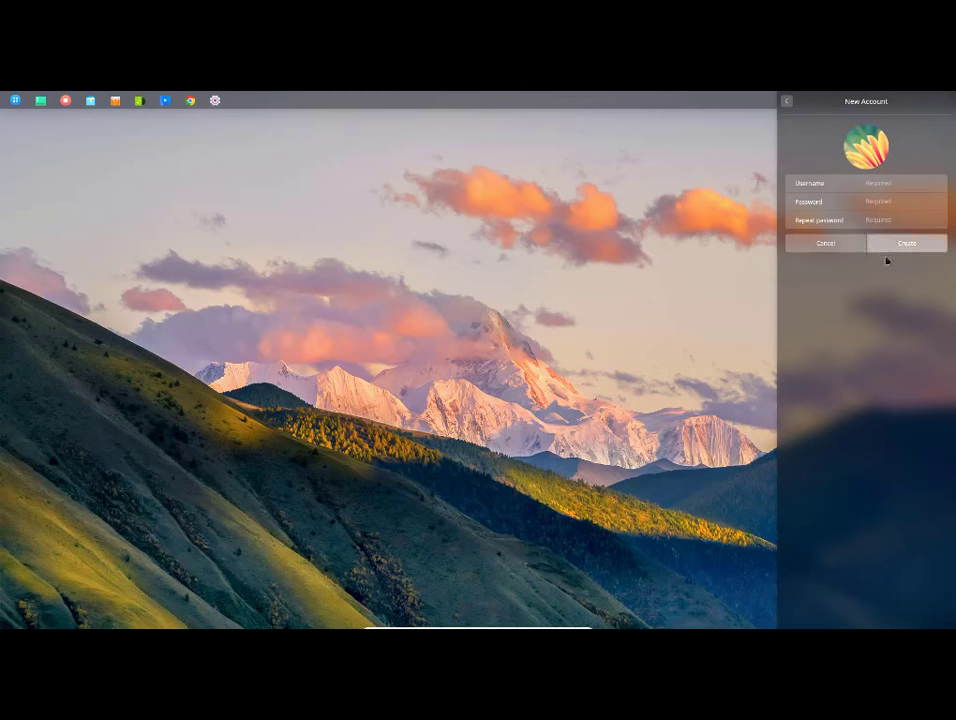
left_click(786, 101)
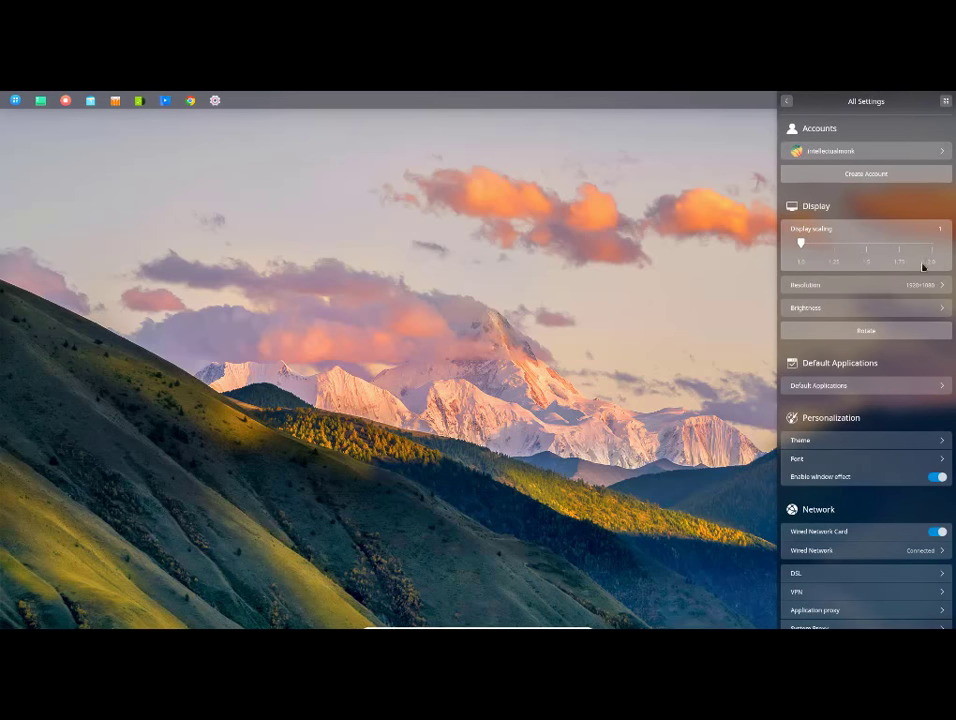
- Look through the display resolution choices, the brightness page and the default applications list
left_click(896, 287)
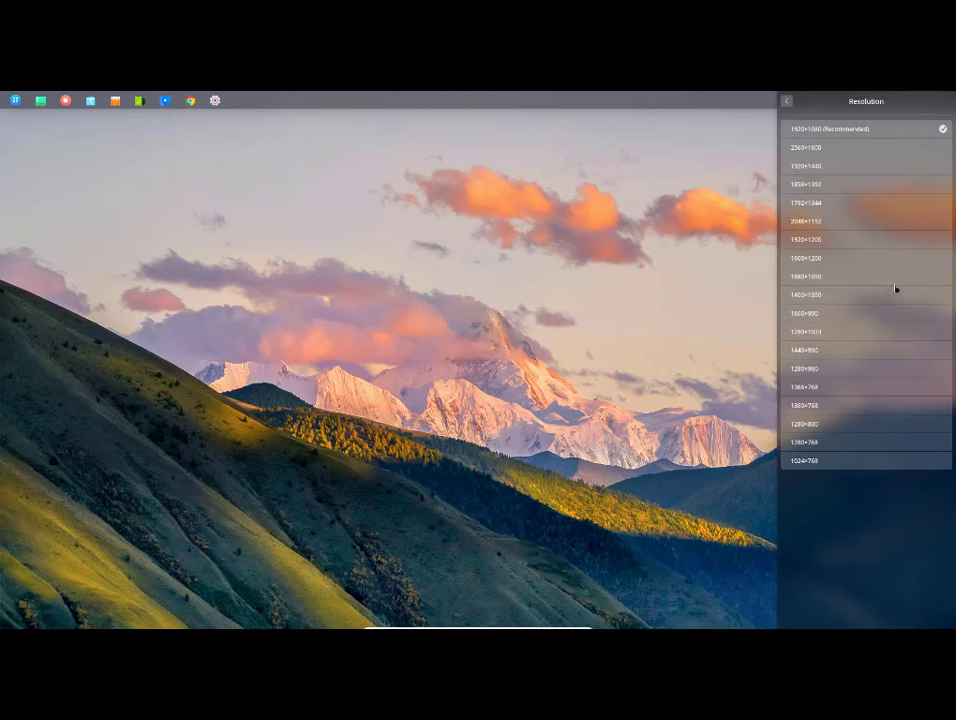
left_click(786, 101)
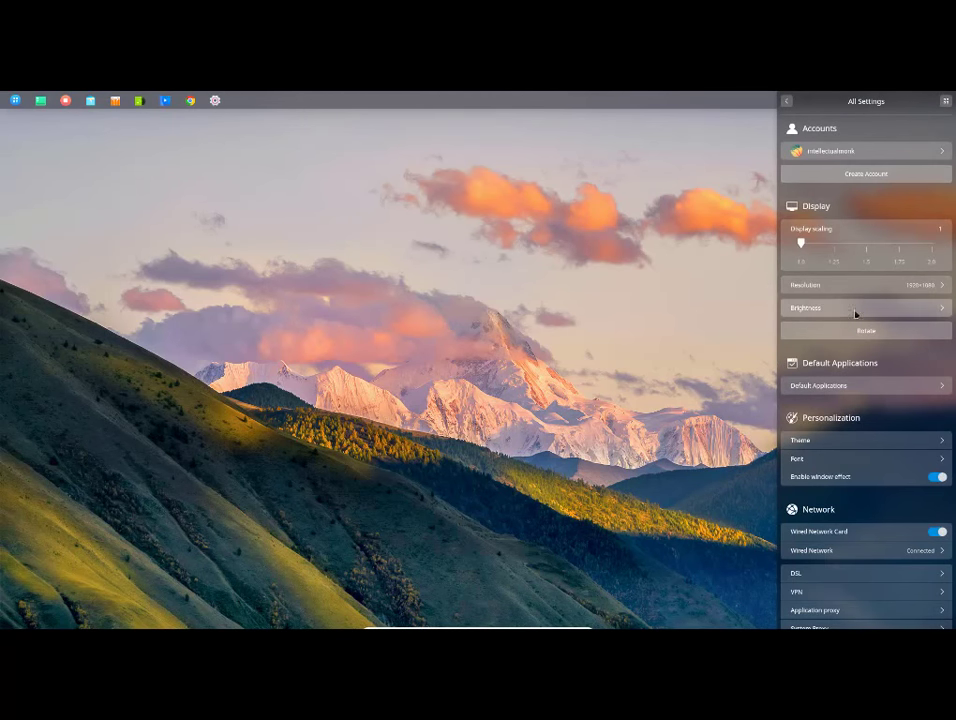
left_click(864, 310)
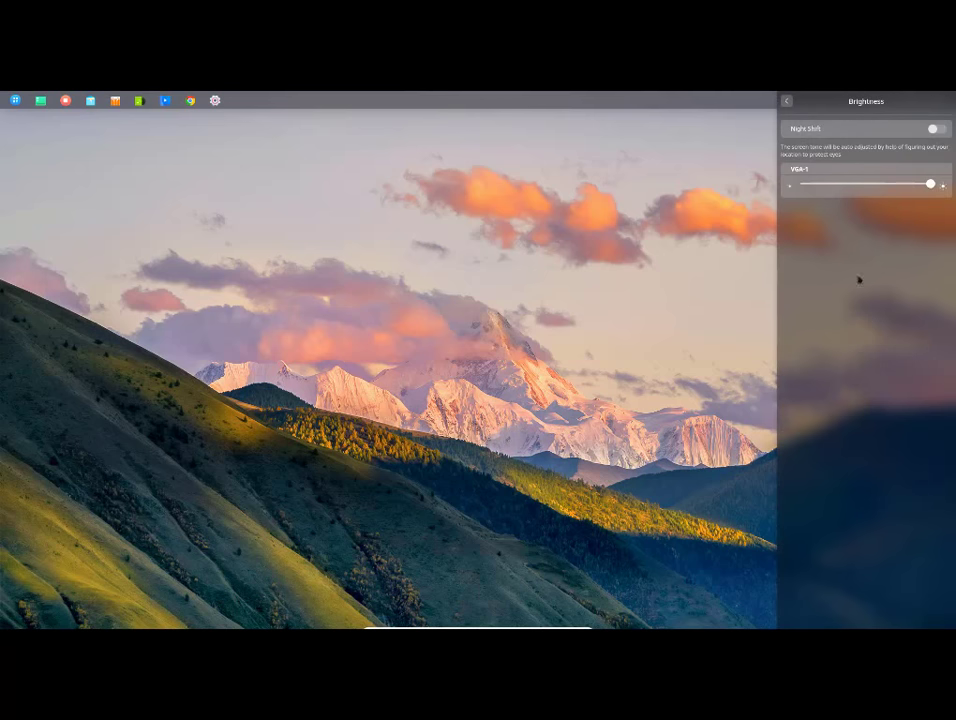
left_click(786, 101)
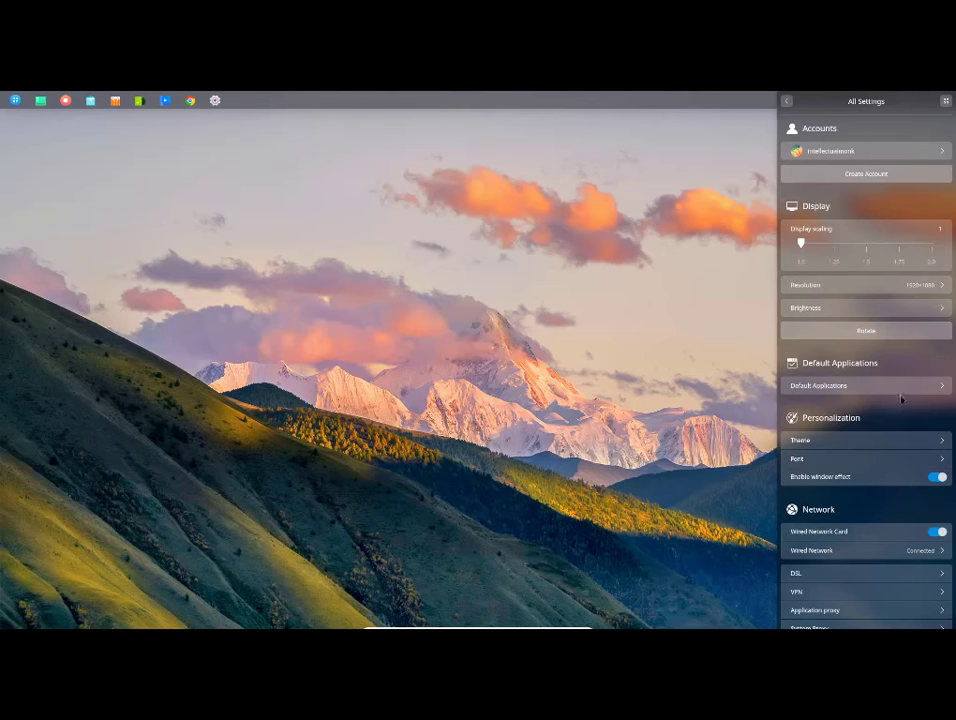
left_click(900, 386)
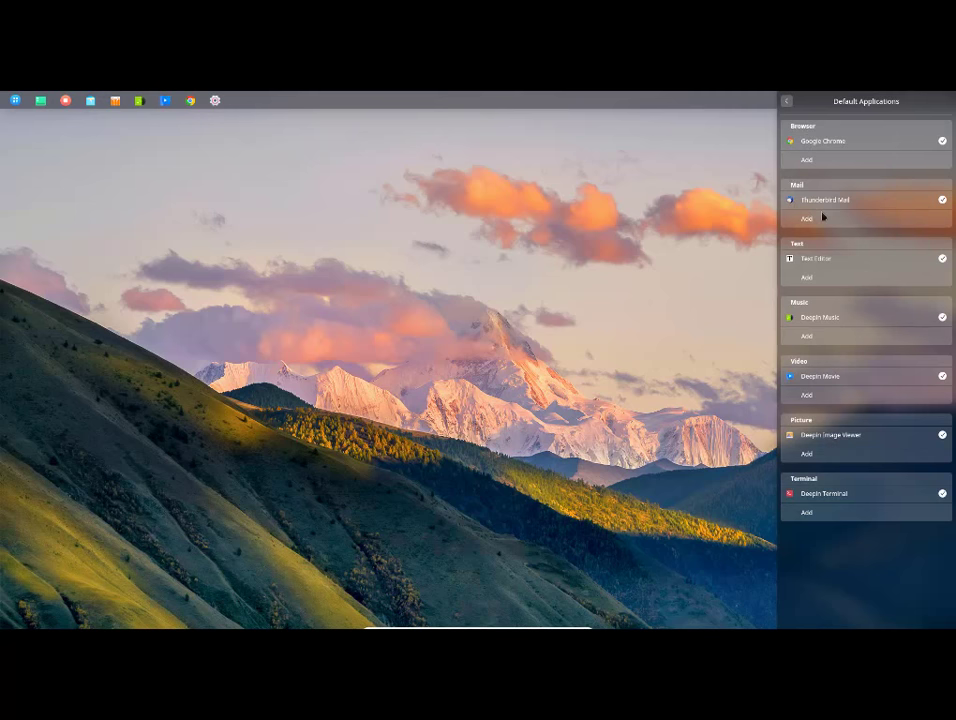
left_click(786, 101)
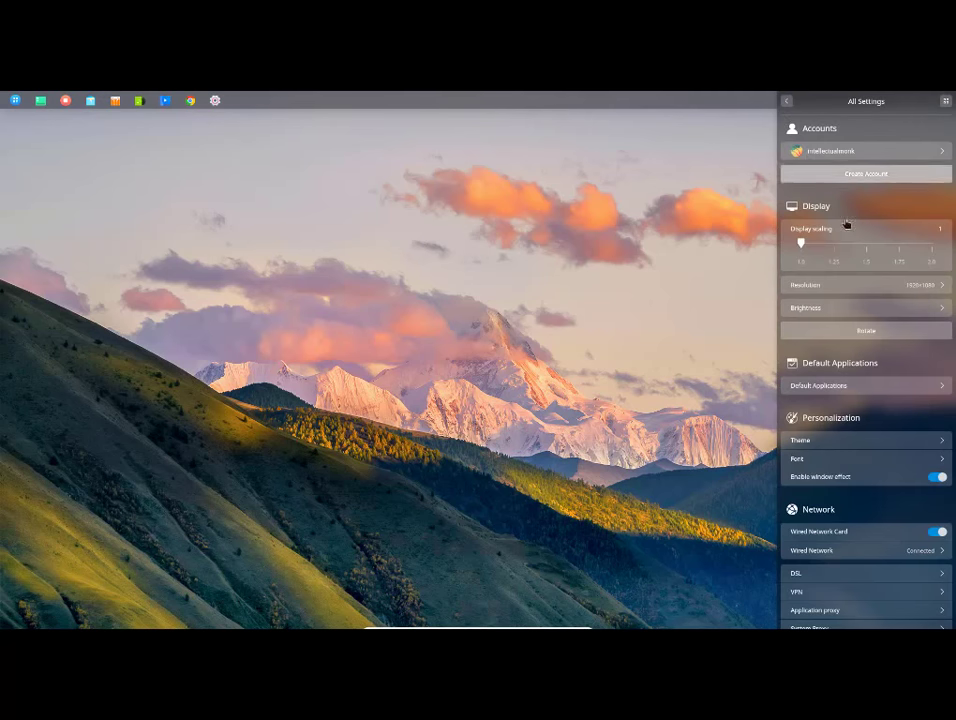
- Try the deepin-dark window theme in the Personalization settings and return to the default deepin window theme
left_click(871, 442)
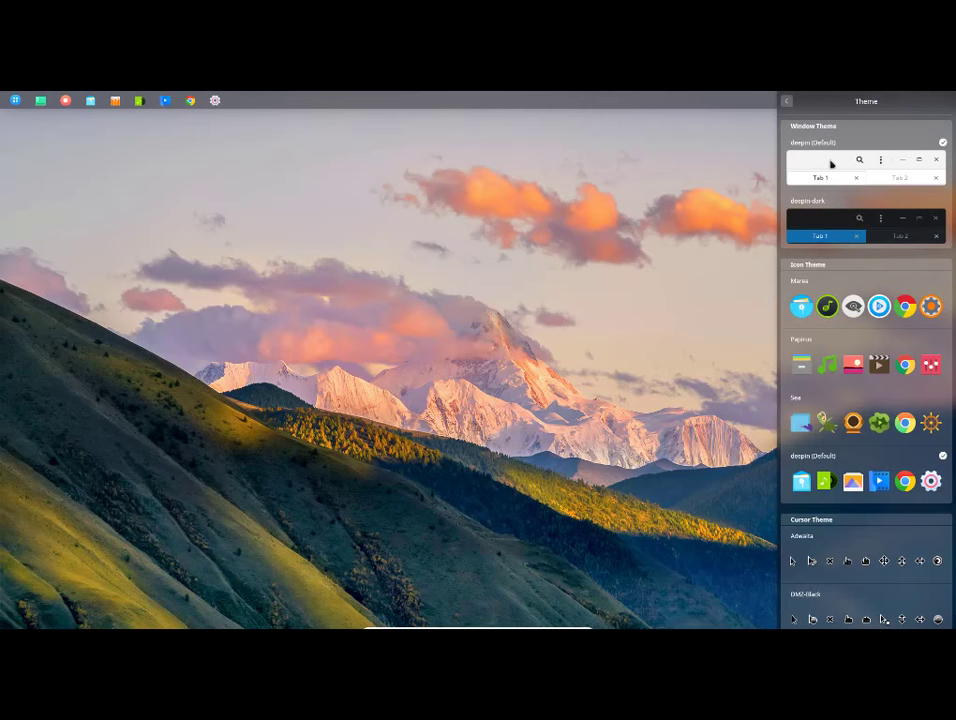
left_click(829, 219)
left_click(839, 163)
- Try the Marea, Papirus and Sea icon themes, restore the default deepin icons, and view the cursor themes
left_click(910, 288)
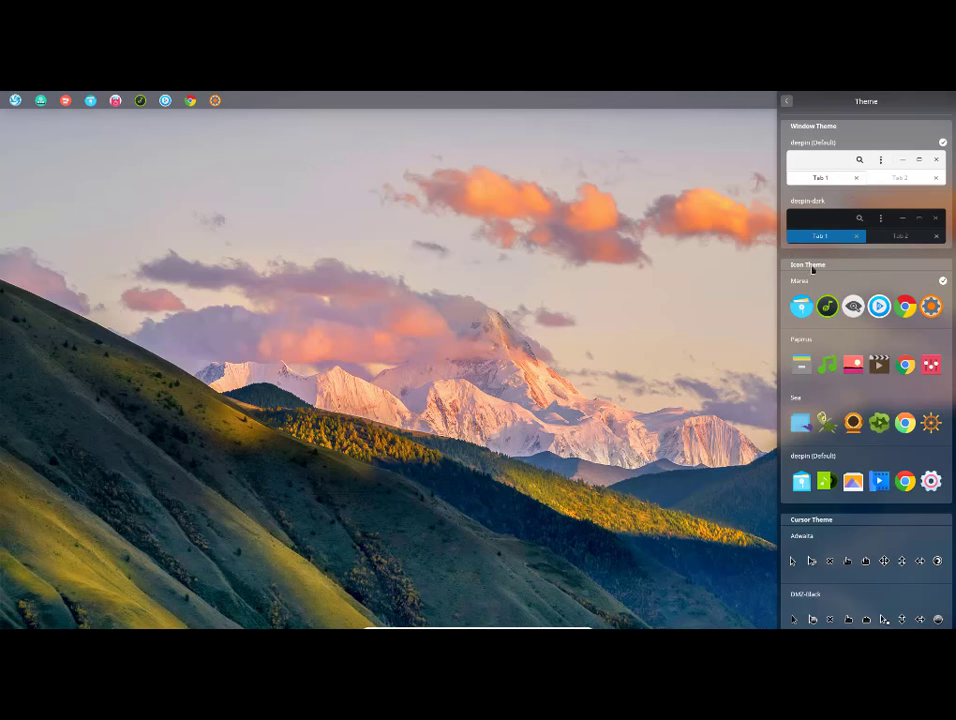
left_click(918, 339)
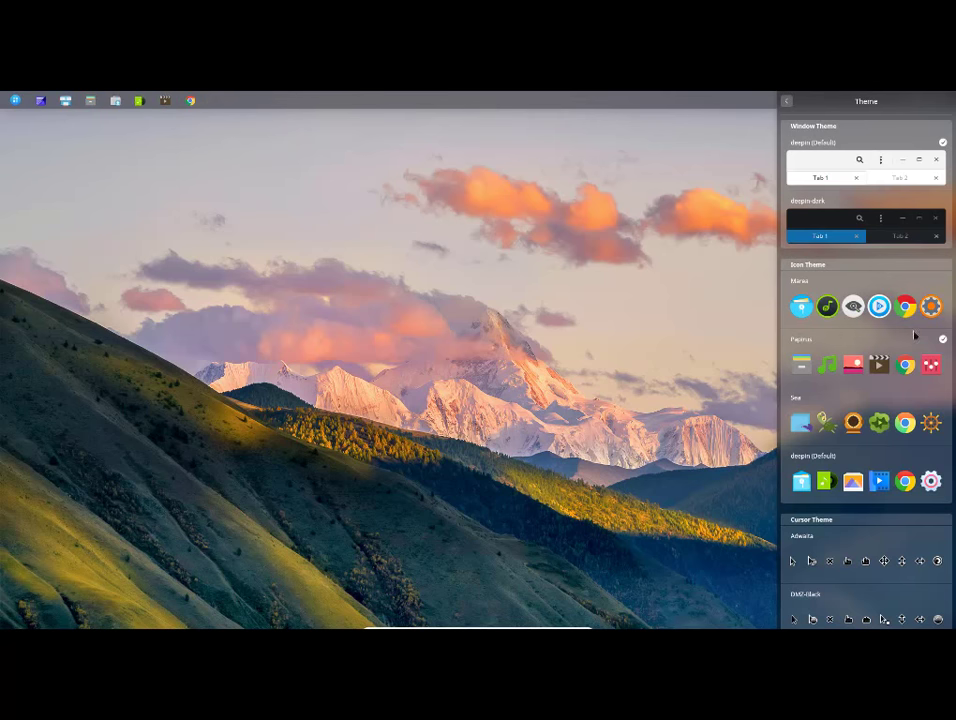
left_click(934, 399)
left_click(936, 459)
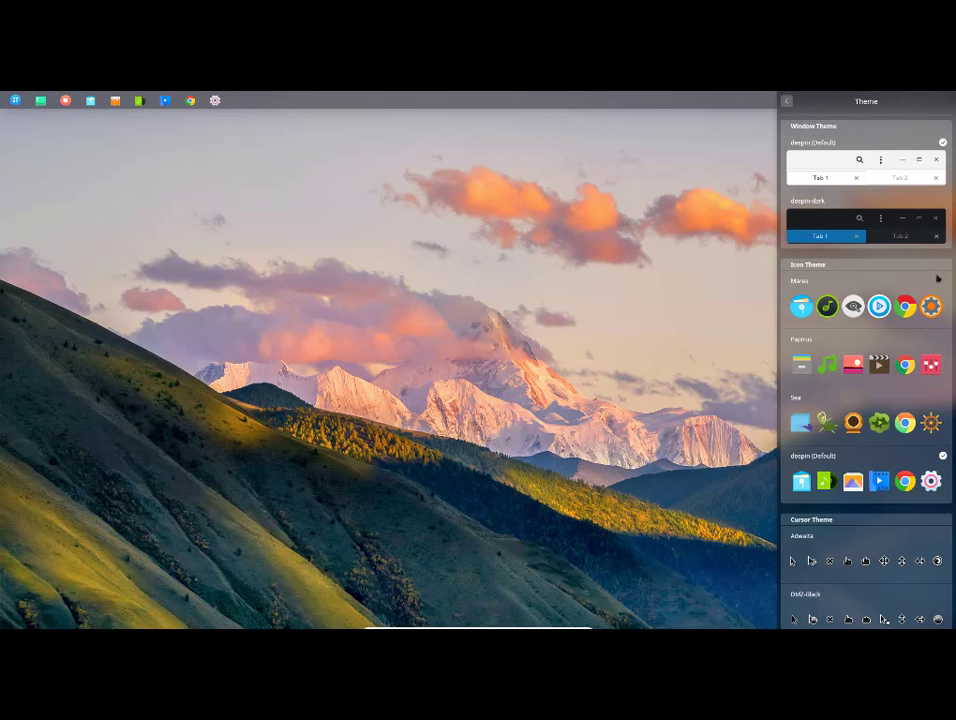
scroll(829, 389, "down", 3)
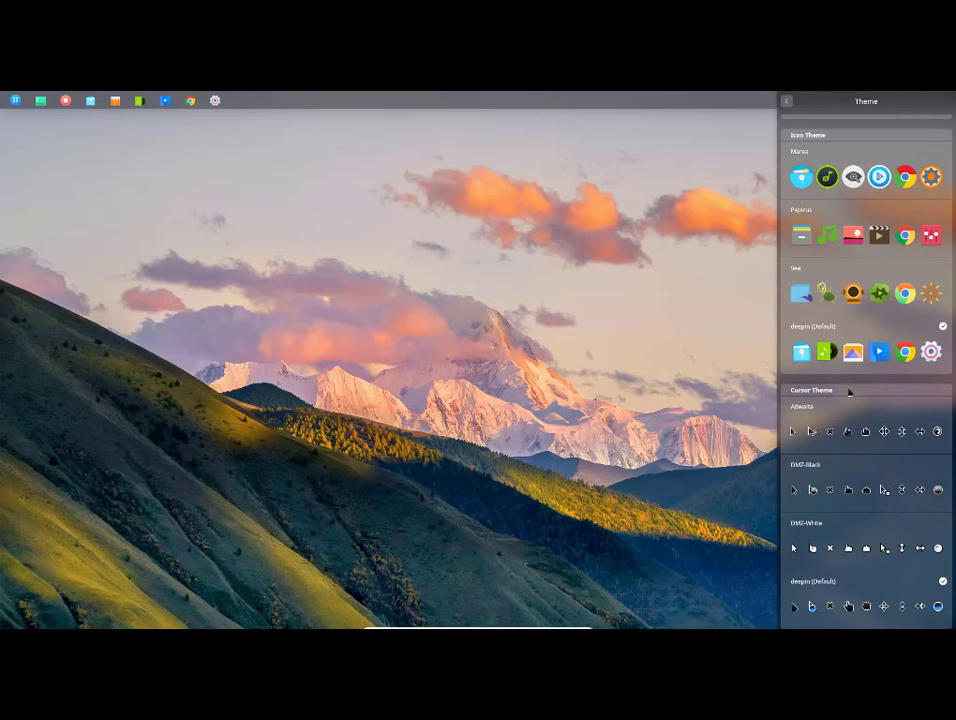
left_click(786, 102)
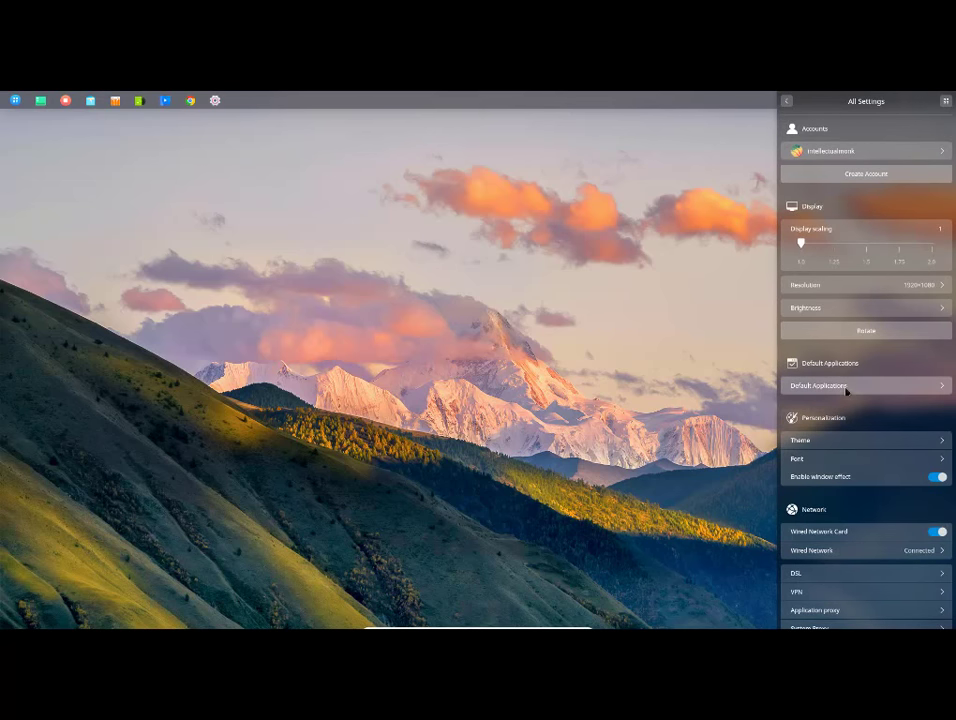
- Examine the Font settings in Personalization, including the standard and monospaced font lists
scroll(846, 388, "down", 2)
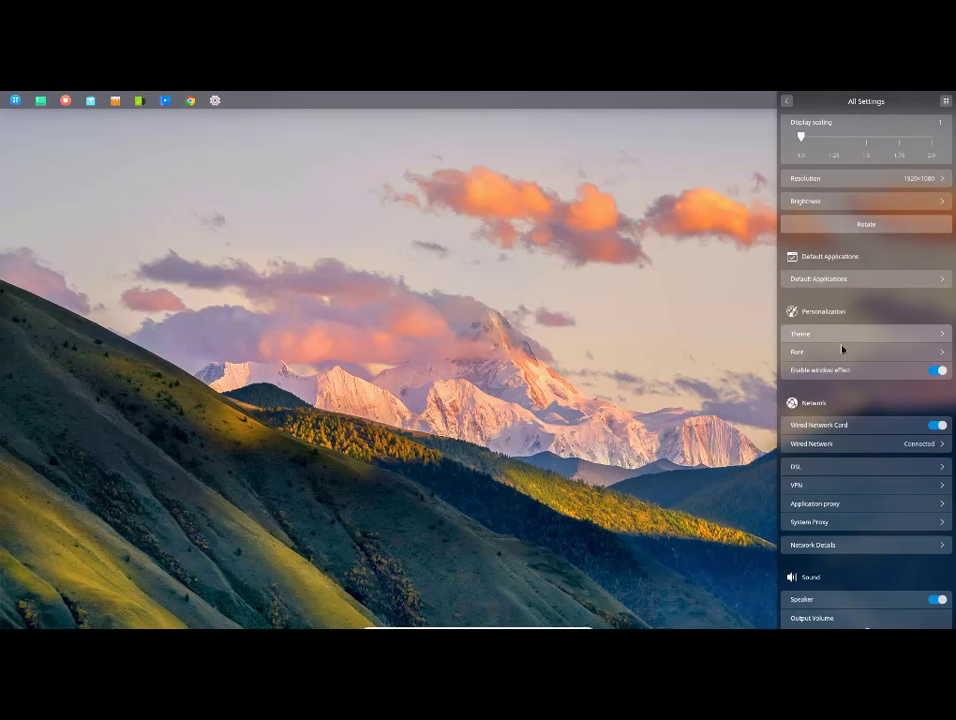
left_click(843, 353)
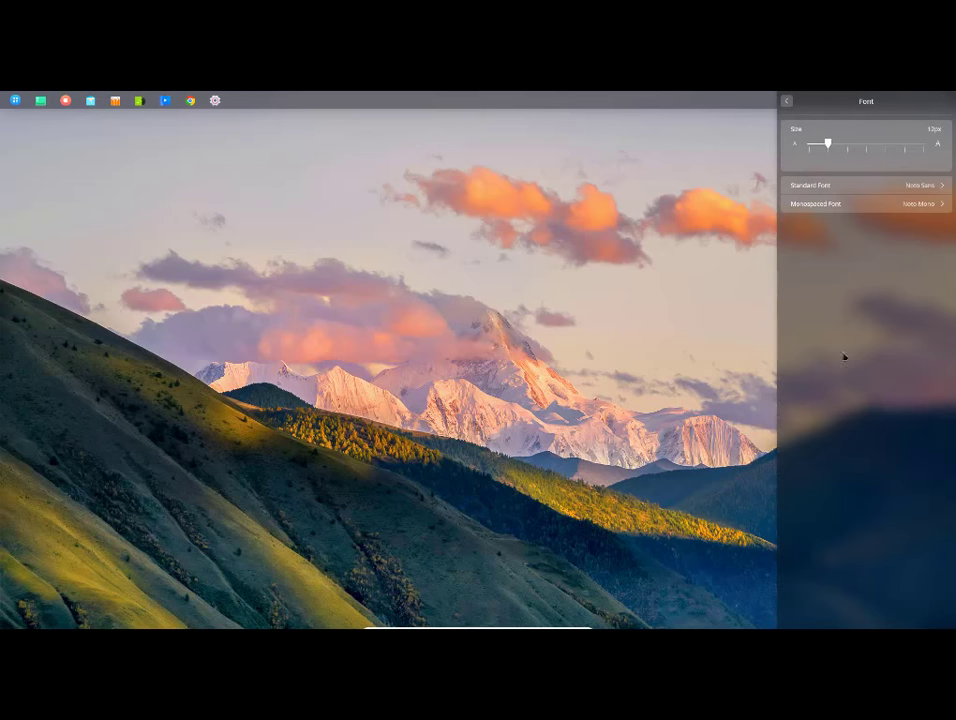
left_click(830, 187)
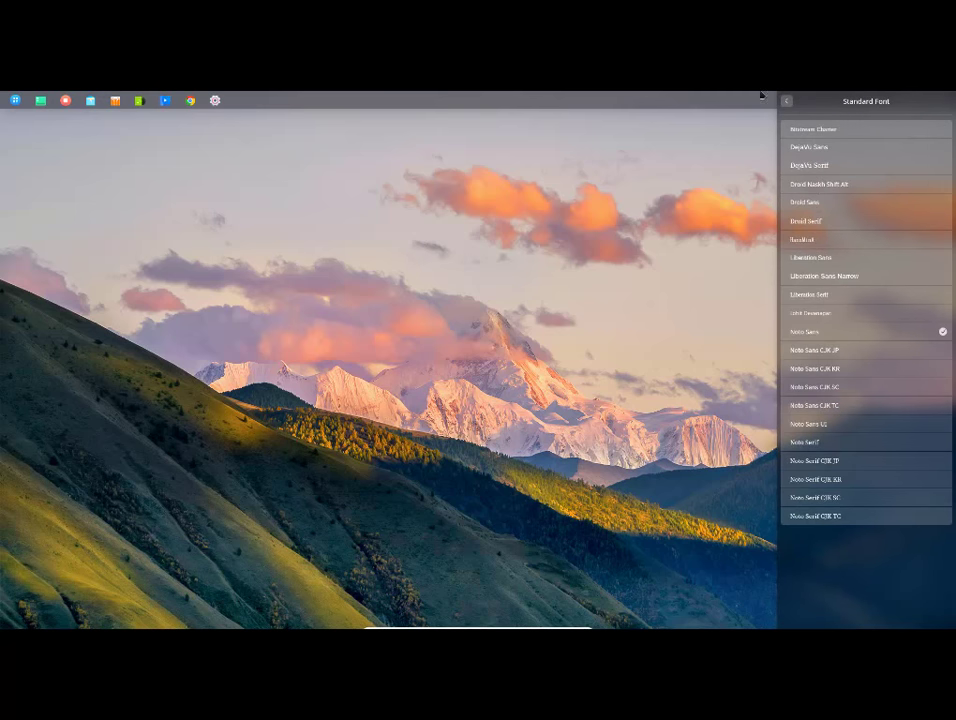
left_click(786, 101)
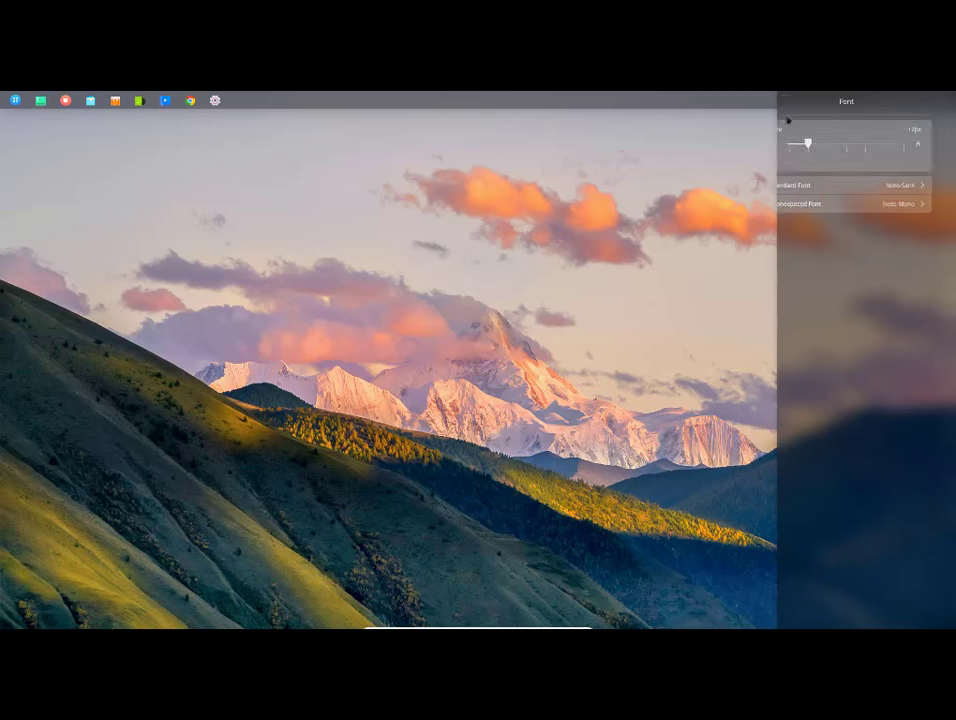
left_click(855, 204)
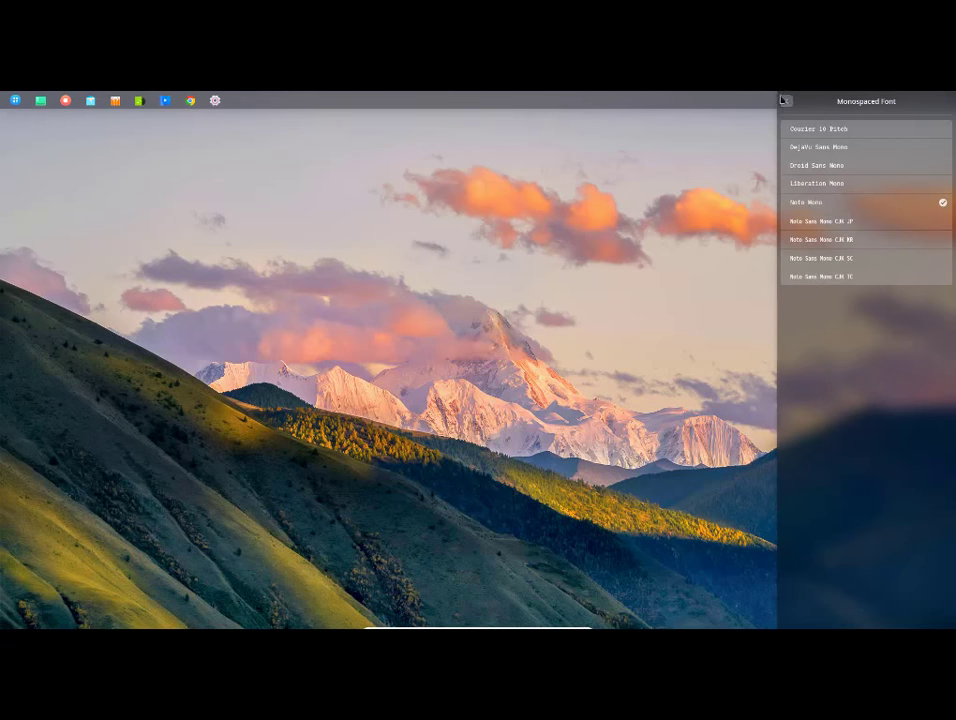
left_click(786, 101)
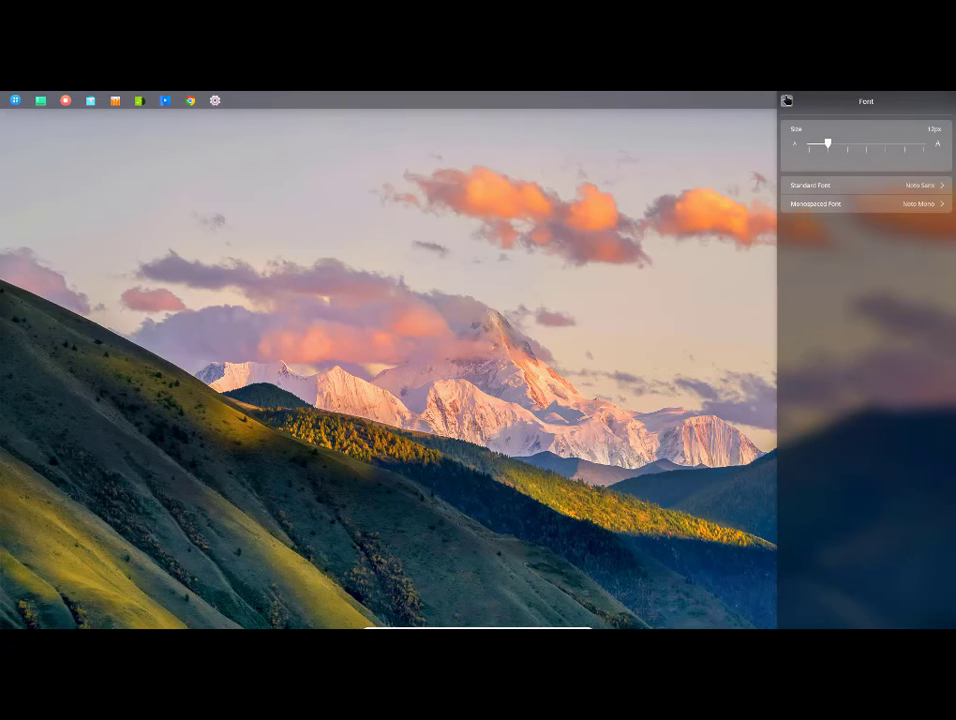
left_click(786, 101)
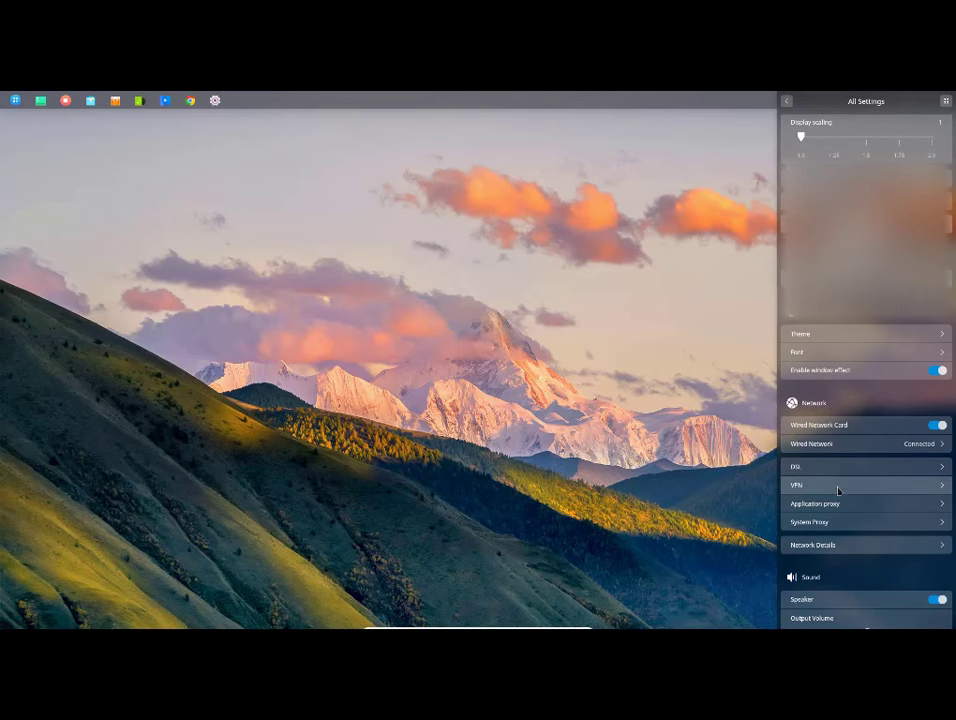
- View the network details of the wired connection and return to all settings
scroll(834, 404, "down", 5)
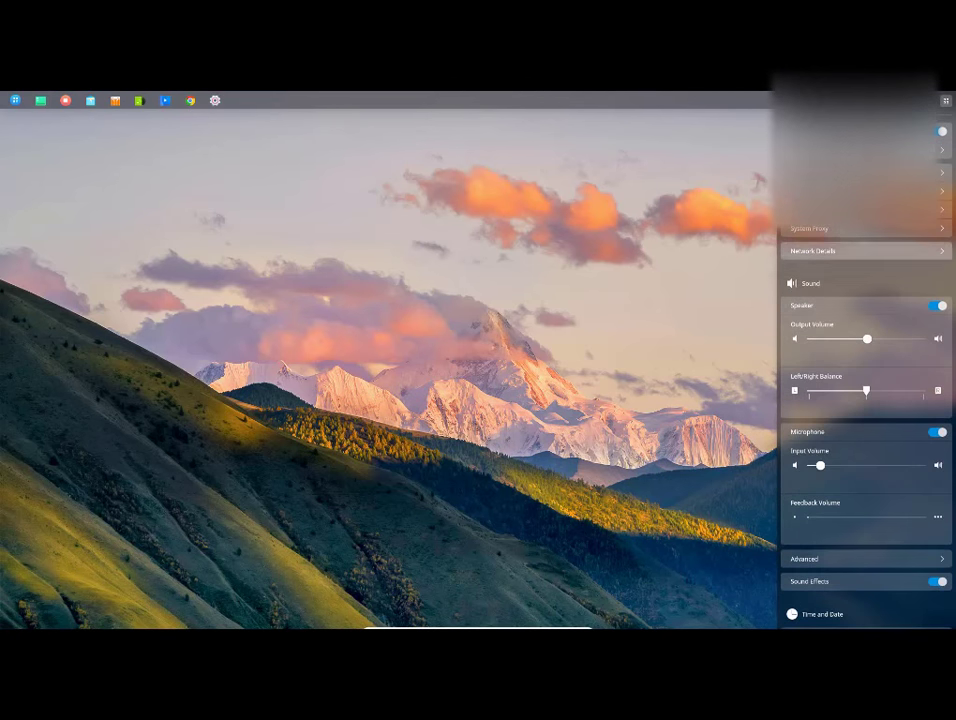
left_click(828, 250)
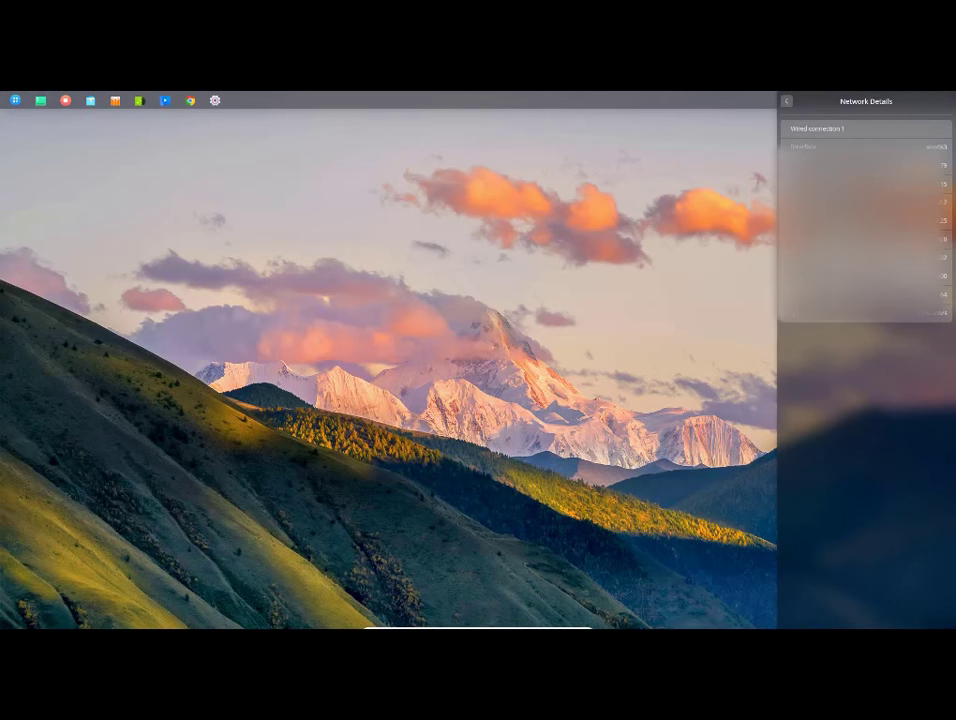
left_click(787, 101)
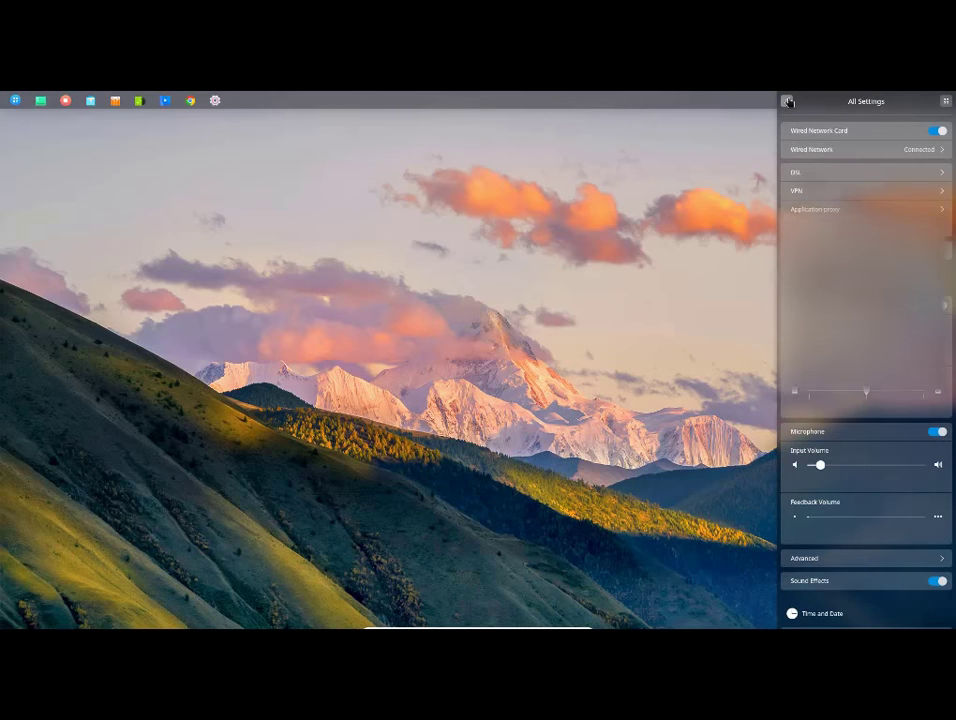
- Look over the remaining sound, time and date, power management, mouse, keyboard and update settings
scroll(866, 360, "down", 5)
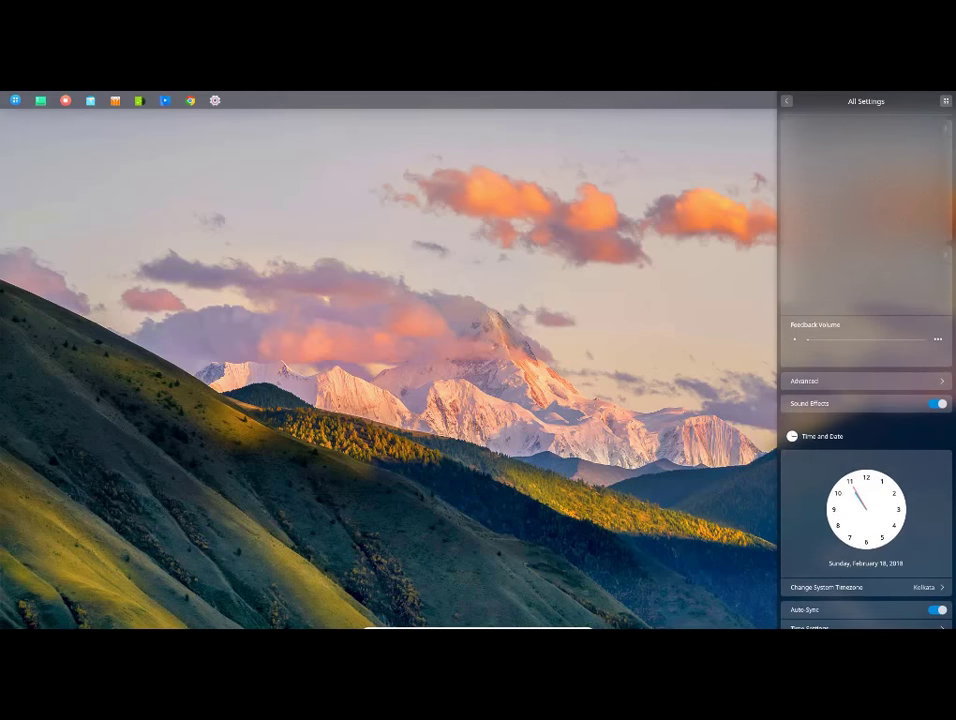
scroll(834, 268, "down", 5)
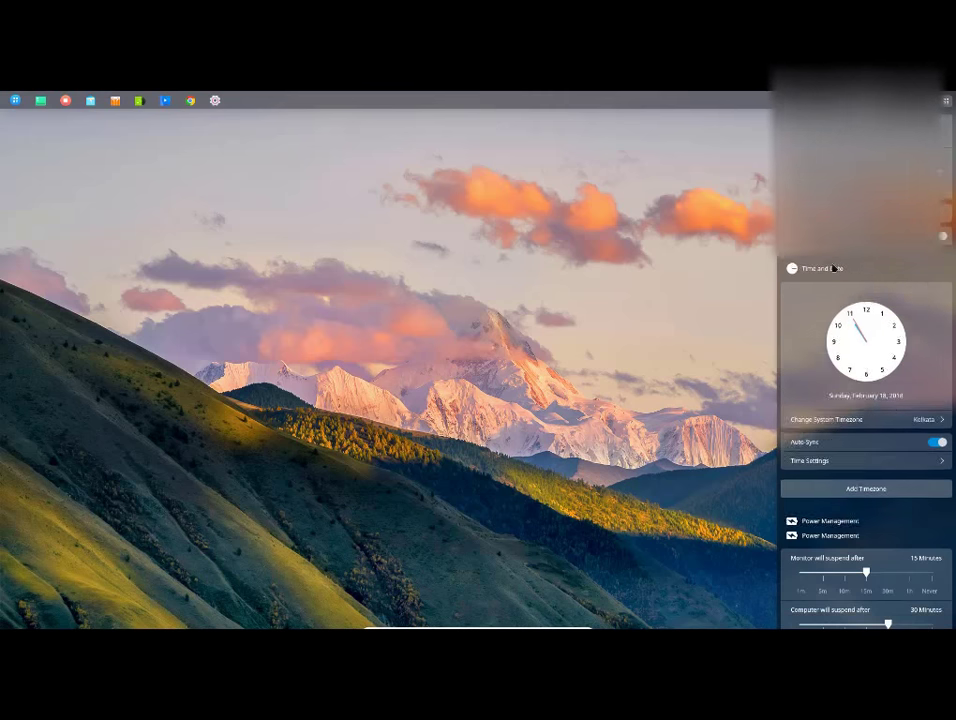
scroll(833, 267, "down", 4)
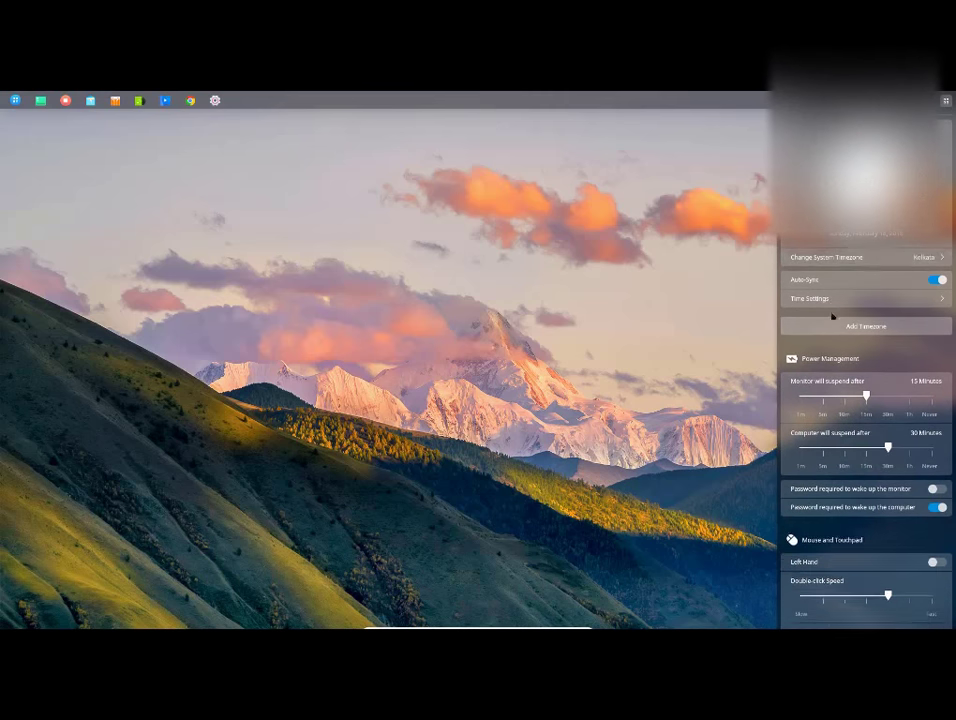
scroll(832, 316, "down", 5)
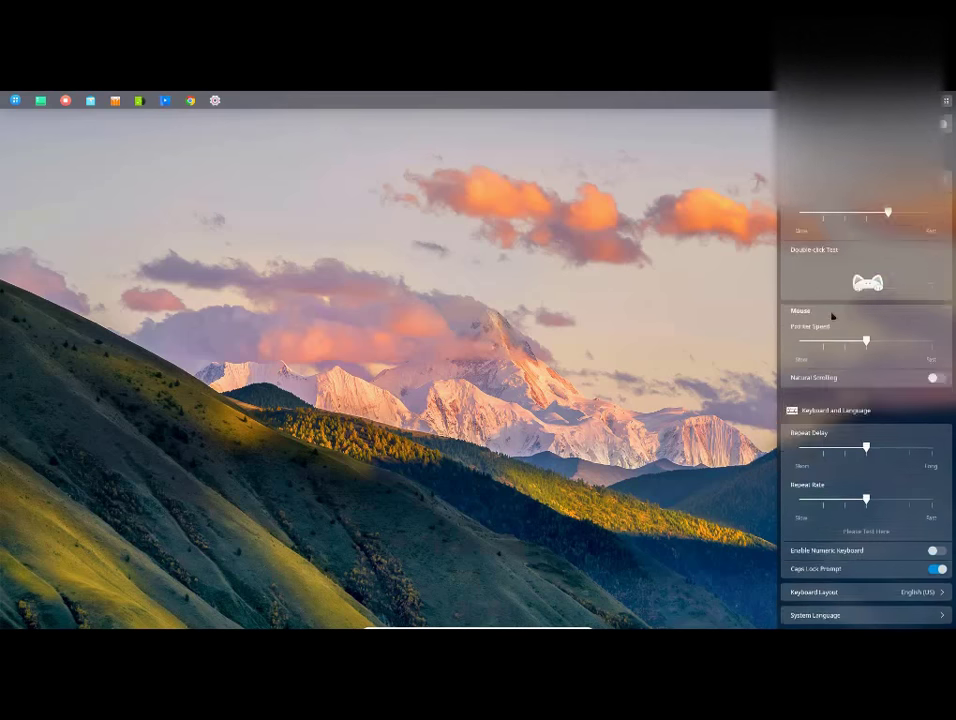
scroll(832, 316, "down", 3)
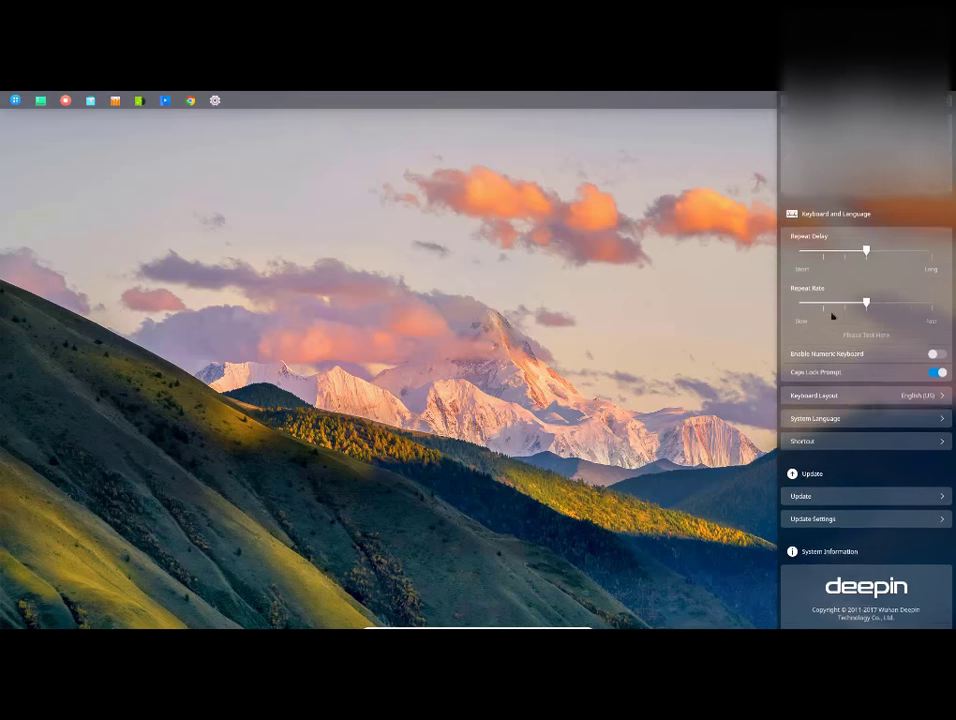
- Look over the keyboard, update and system information settings, check for updates, and return to all settings
scroll(832, 316, "down", 2)
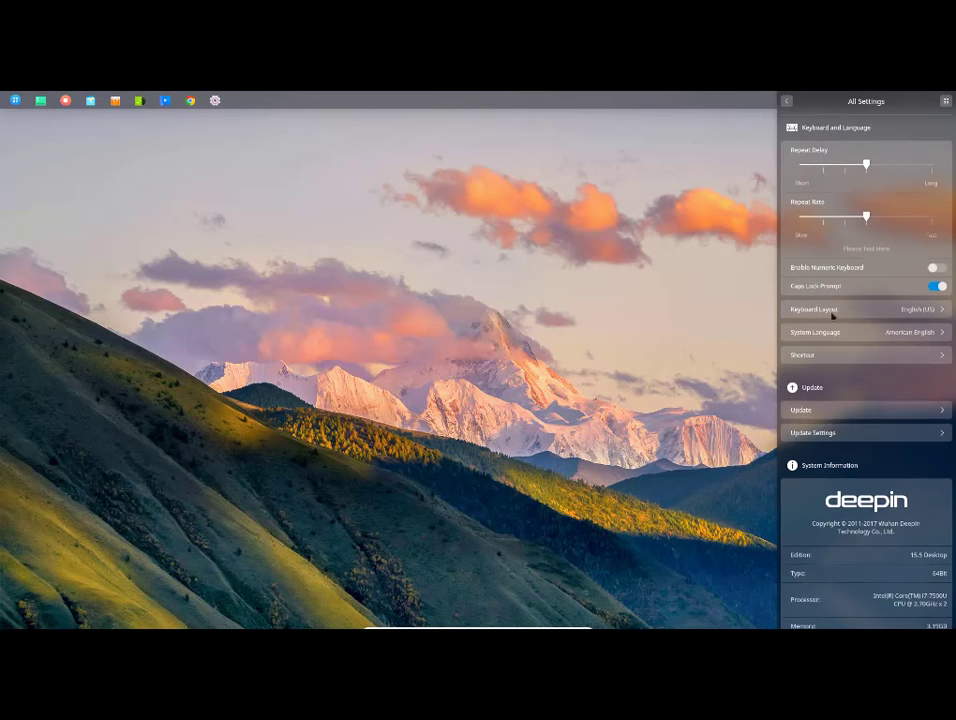
scroll(832, 316, "down", 2)
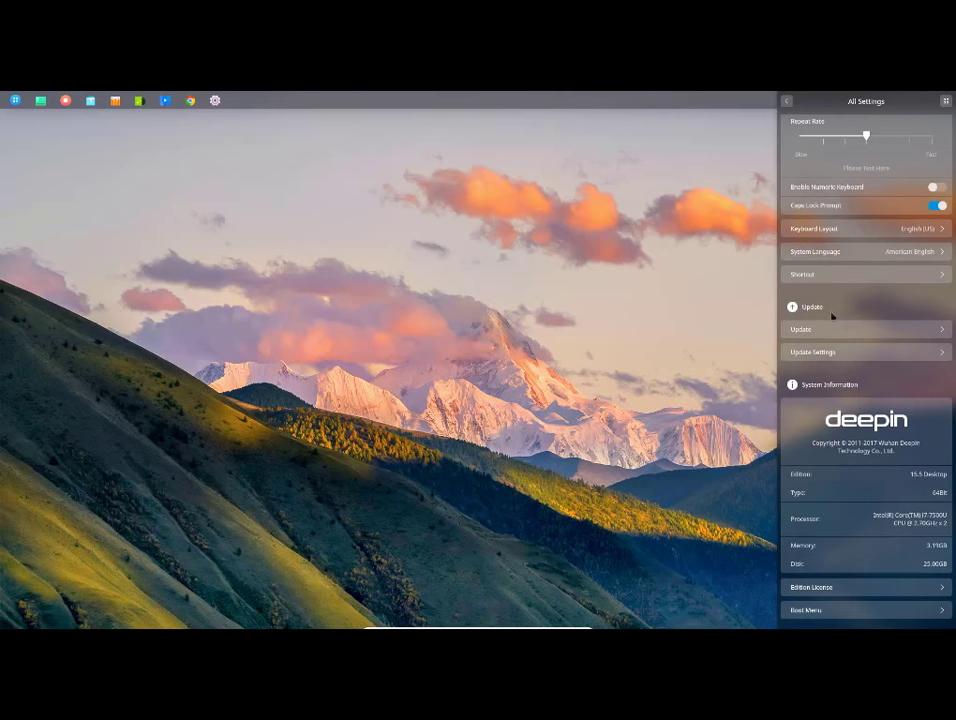
left_click(840, 331)
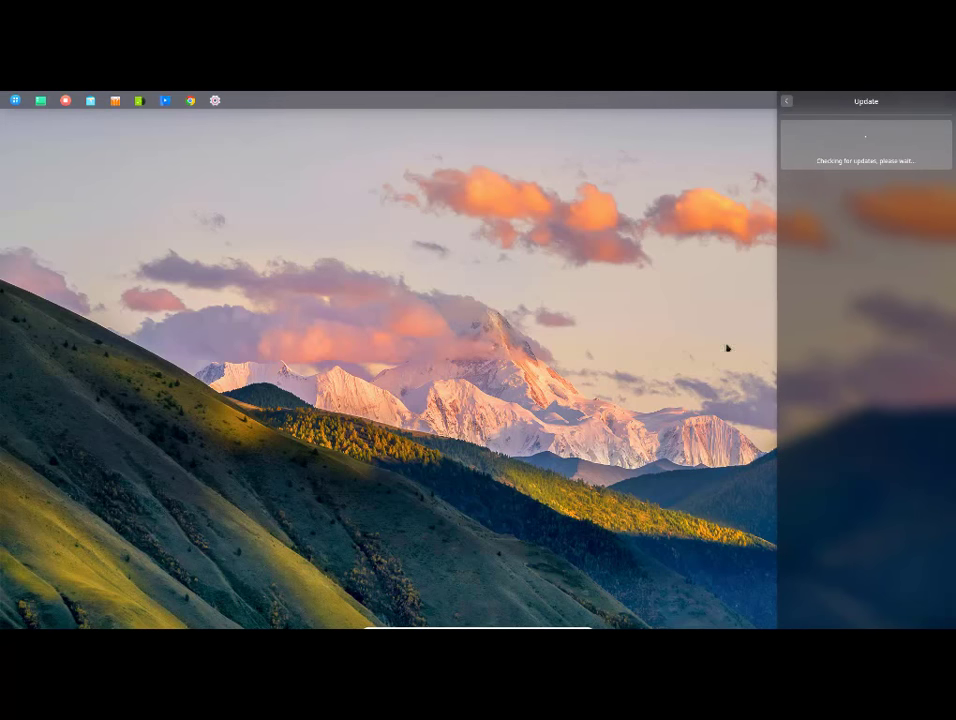
left_click(786, 103)
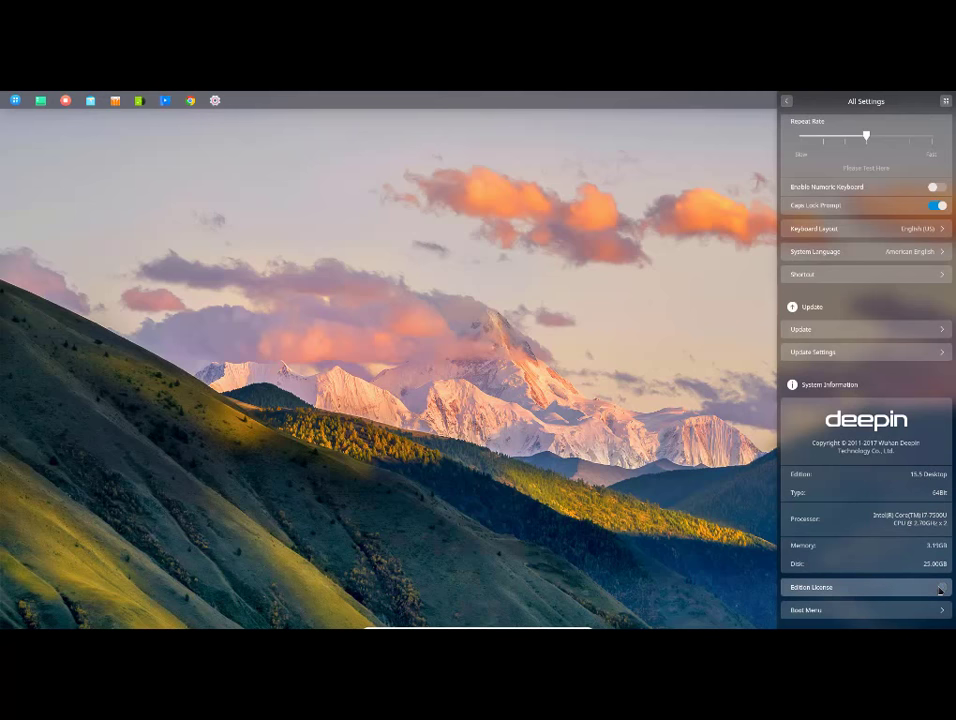
- View the Edition License and Boot Menu entries under System Information, and return to the control center's main page
left_click(940, 589)
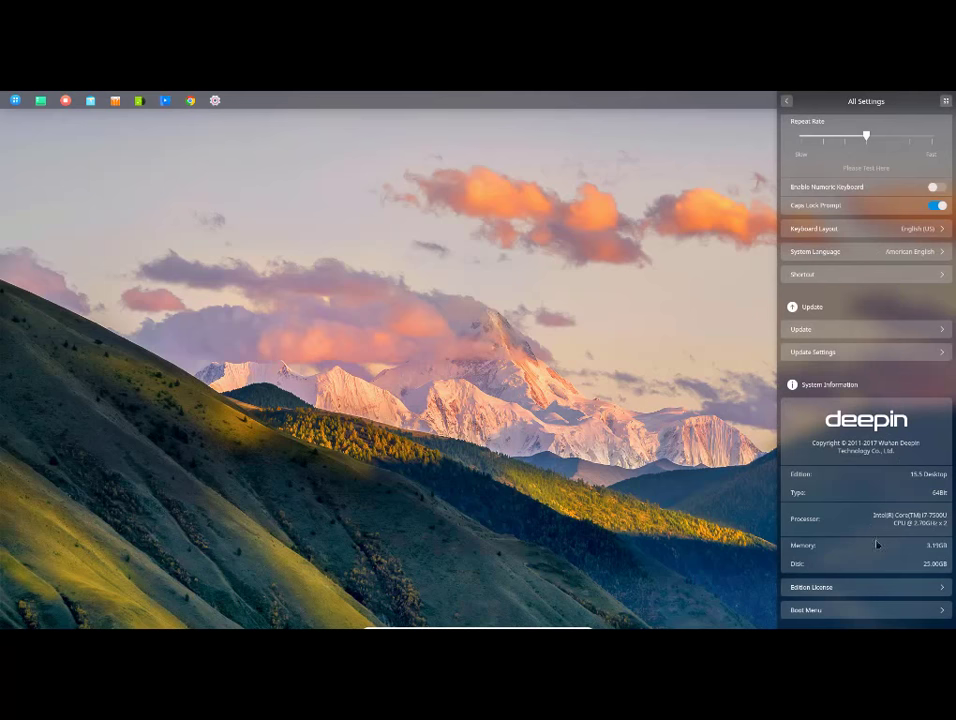
left_click(940, 609)
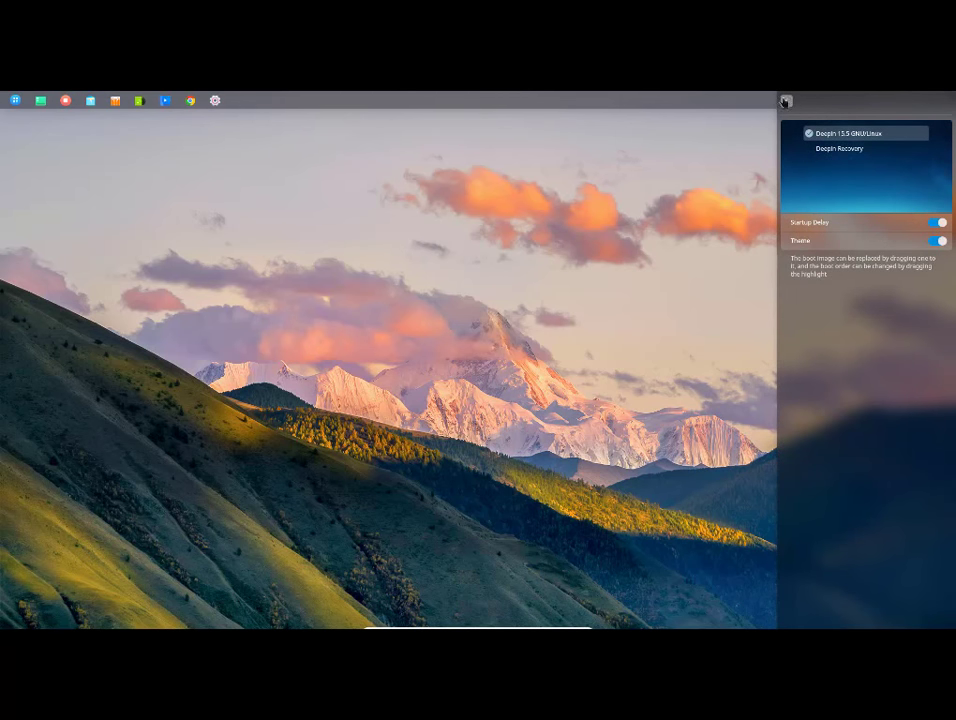
left_click(786, 102)
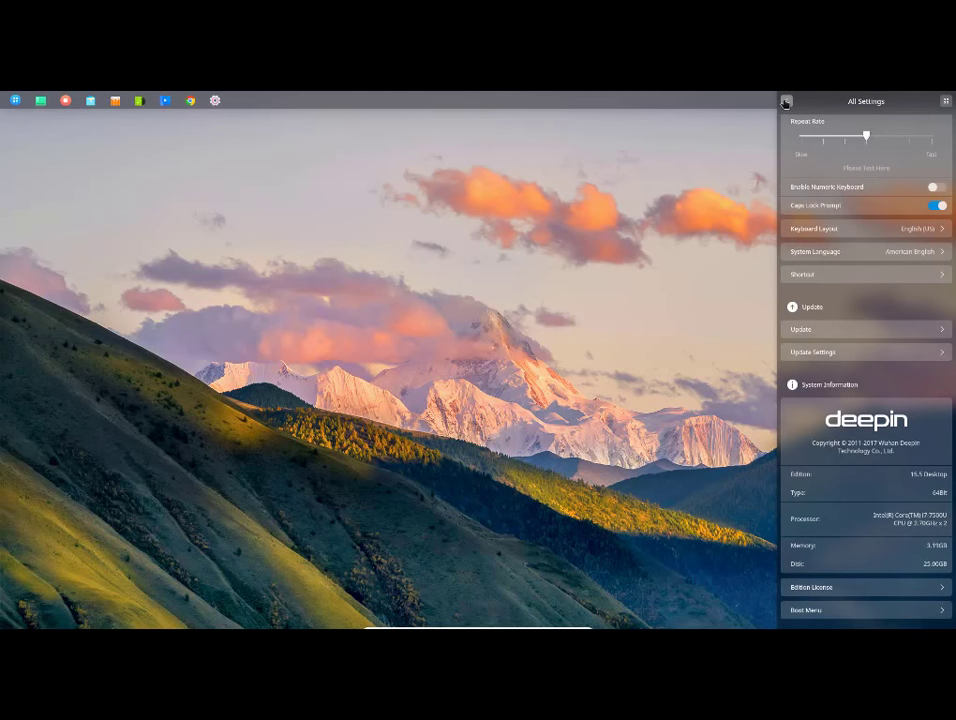
left_click(786, 102)
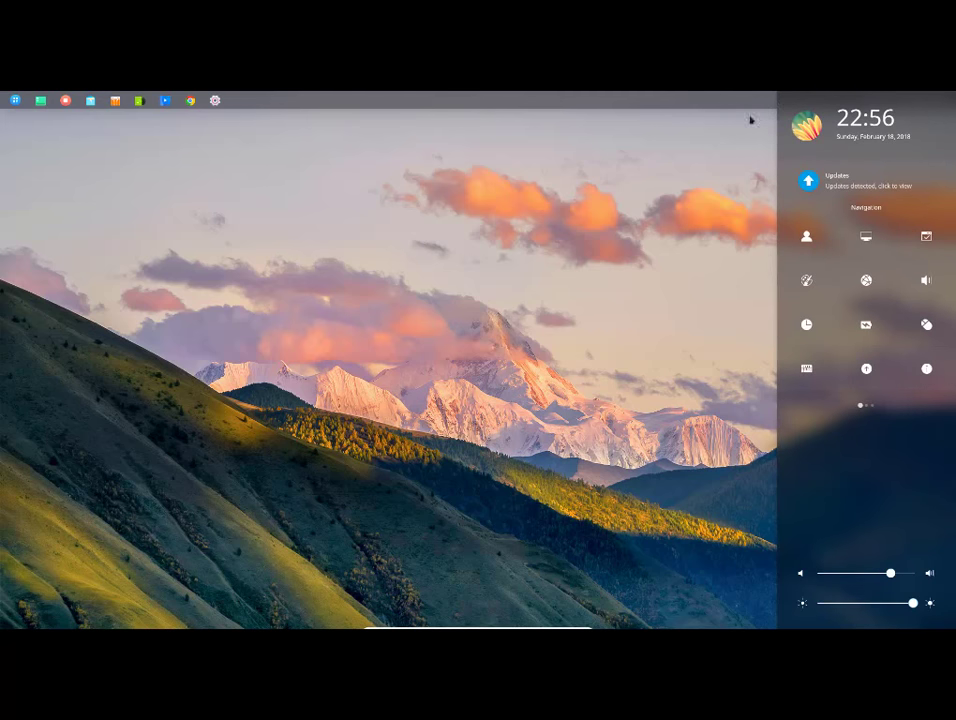
- View the Accounts, Personalization and Update sections from the control center's navigation page, and close the control center
left_click(806, 236)
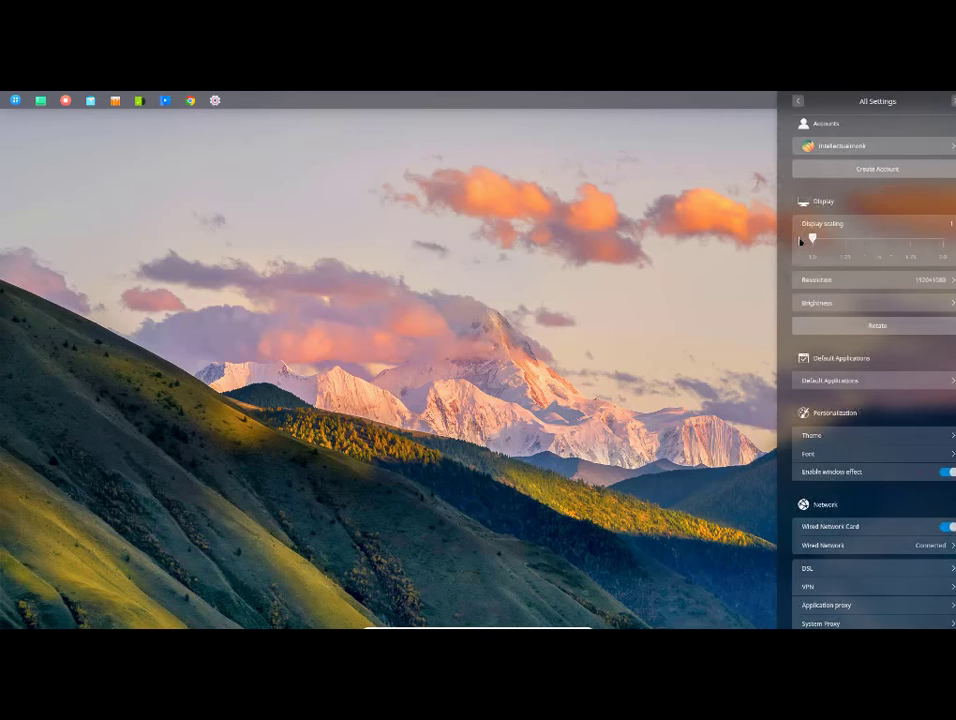
left_click(786, 102)
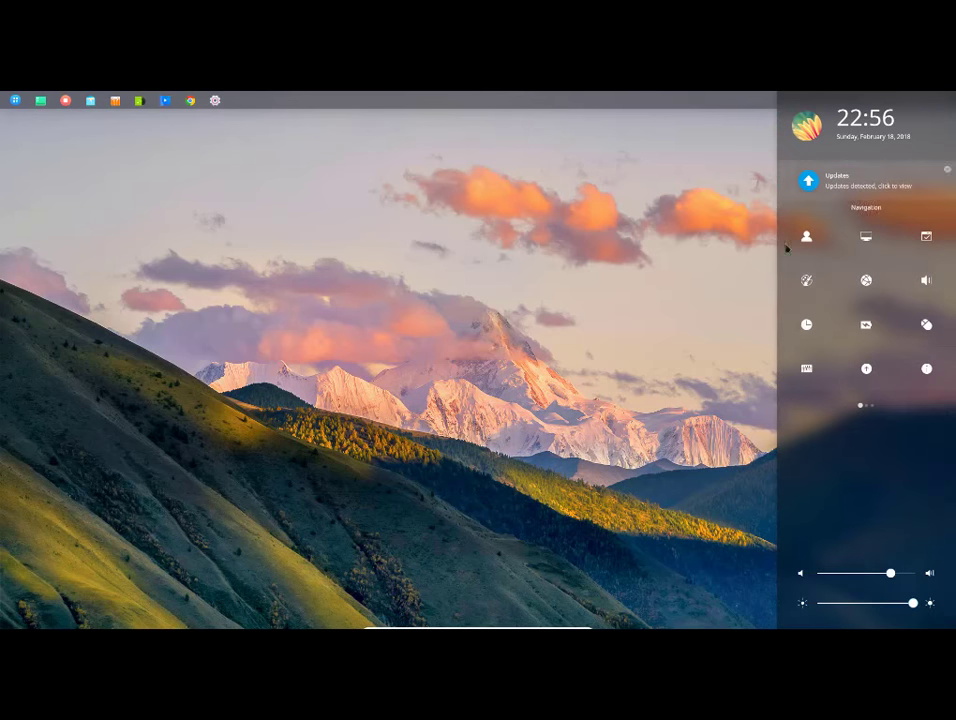
left_click(806, 280)
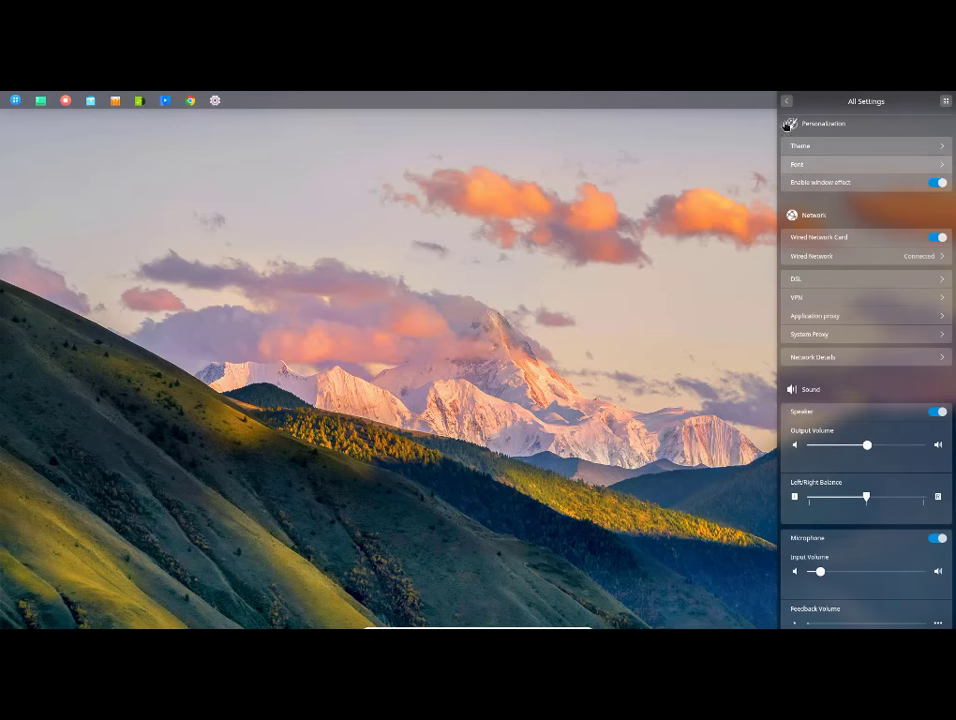
left_click(787, 102)
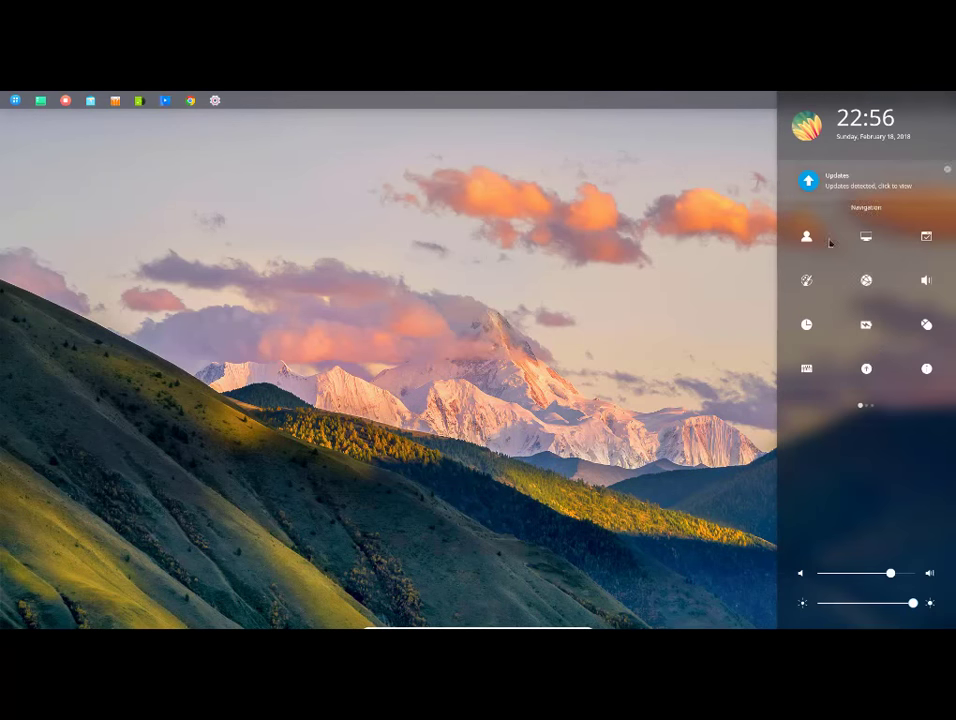
left_click(878, 372)
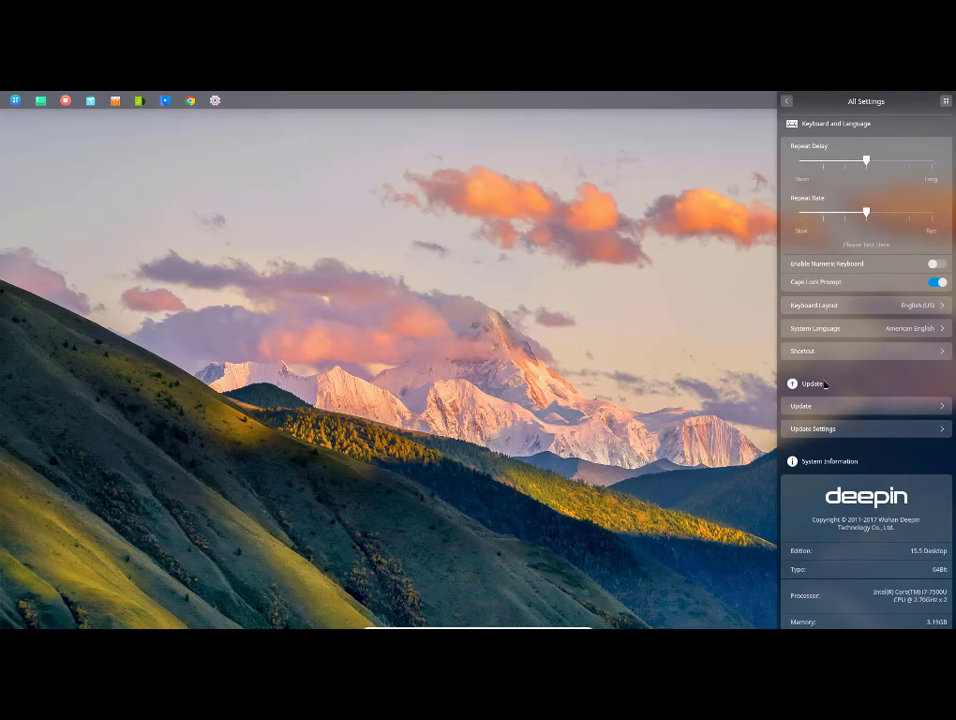
left_click(787, 101)
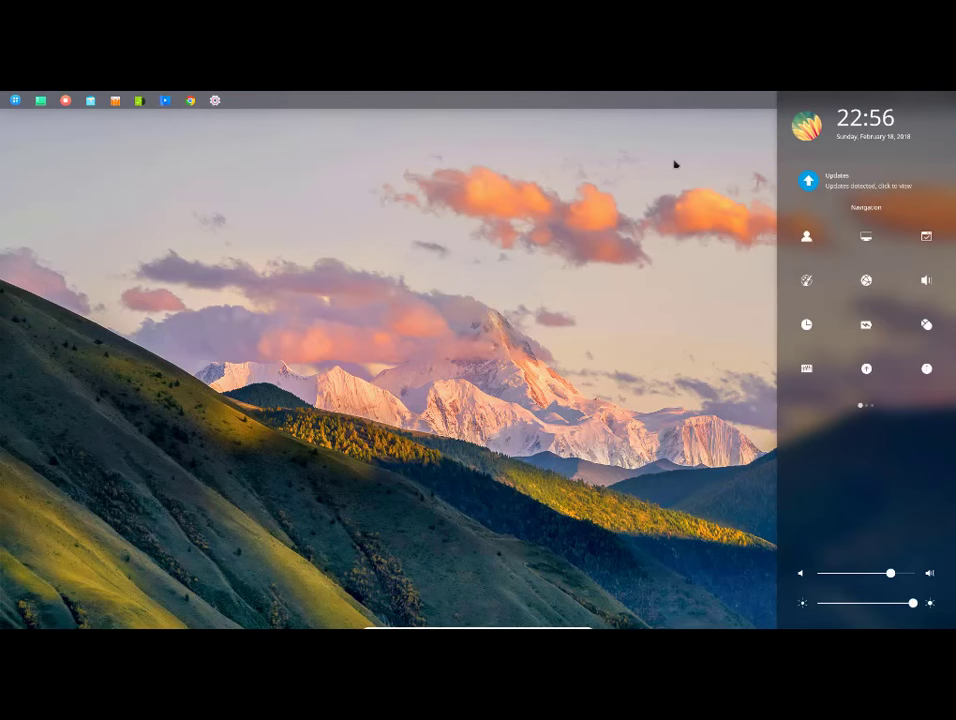
left_click(688, 196)
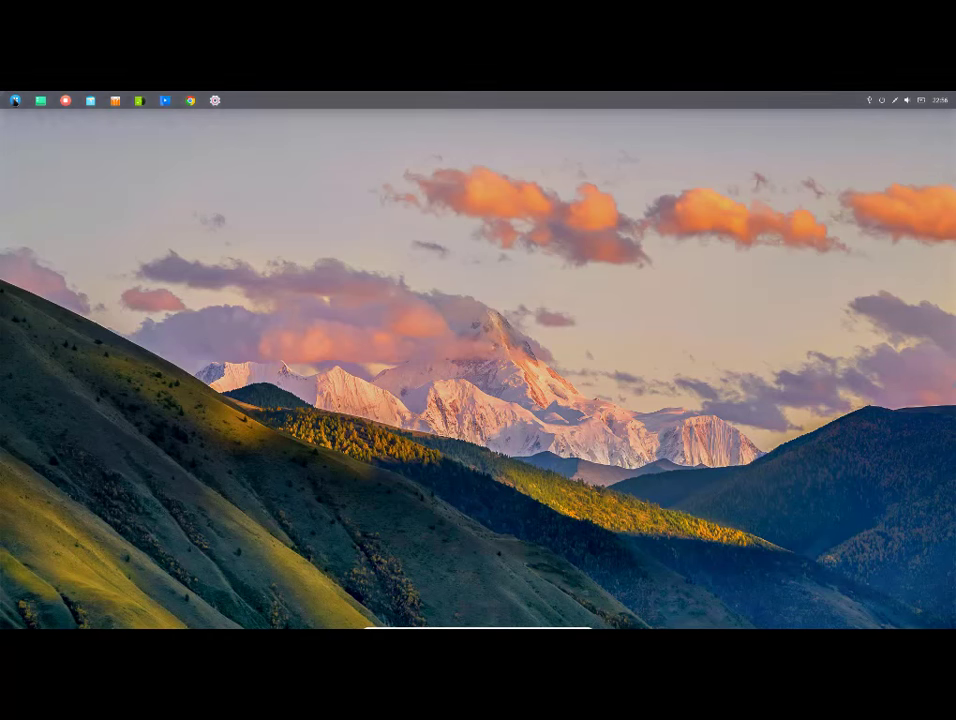
- Open Text Editor from the launcher, view its About information, and close it
left_click(15, 100)
left_click(143, 203)
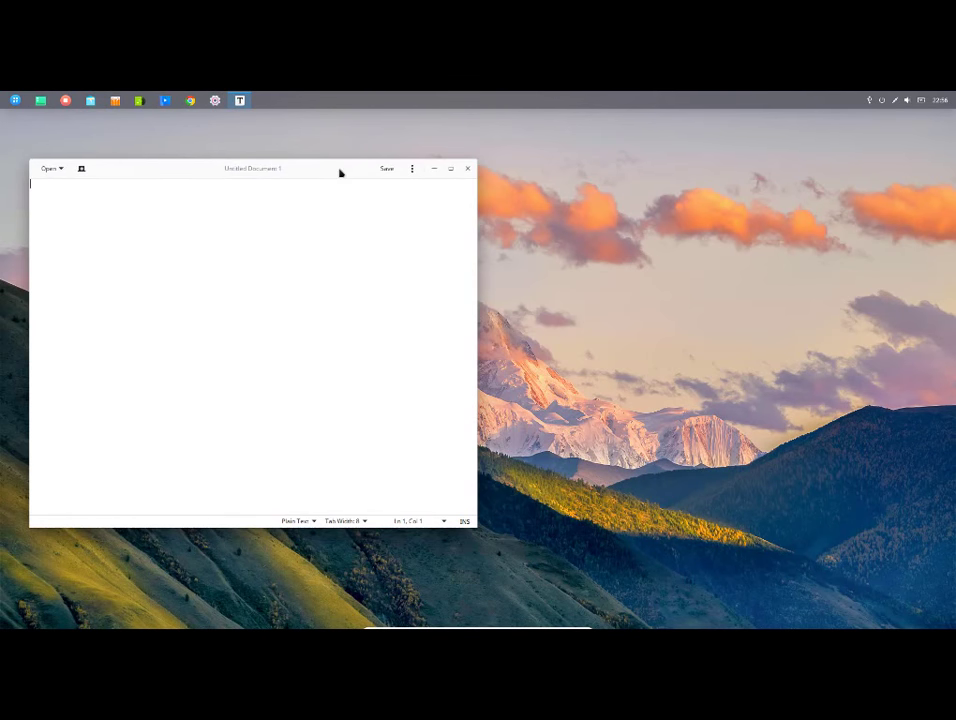
left_click_drag(340, 173, 375, 173)
left_click(446, 170)
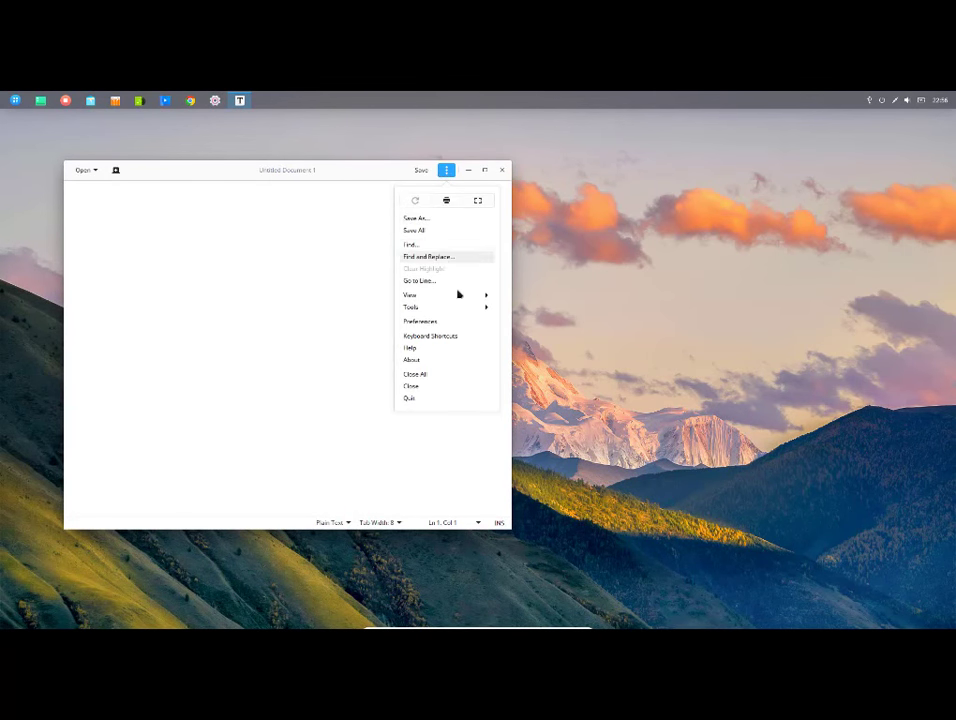
left_click(436, 361)
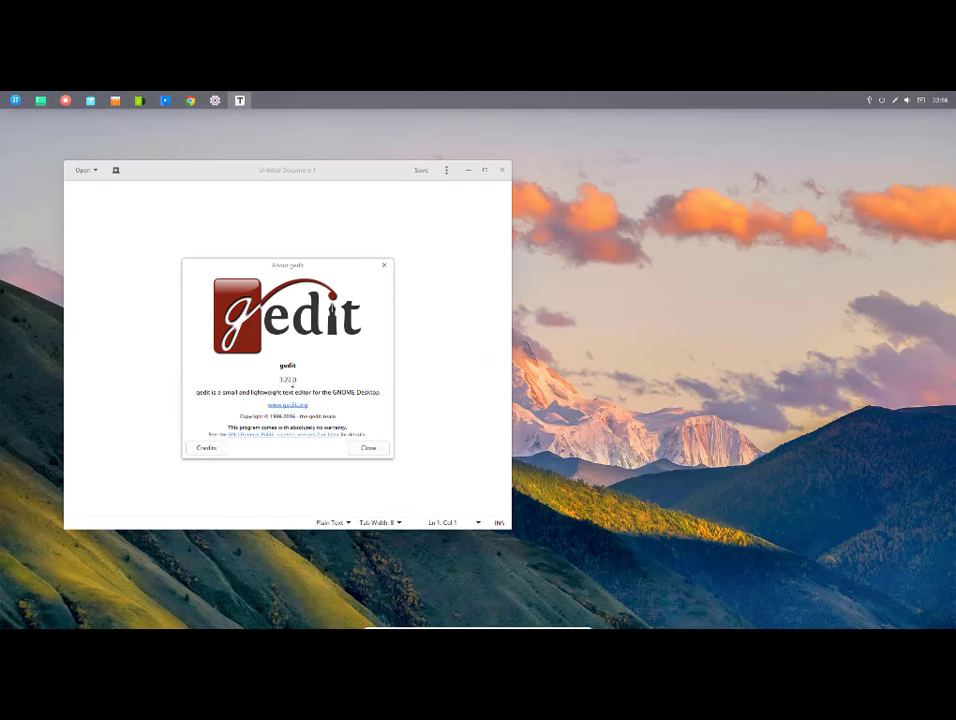
left_click(375, 452)
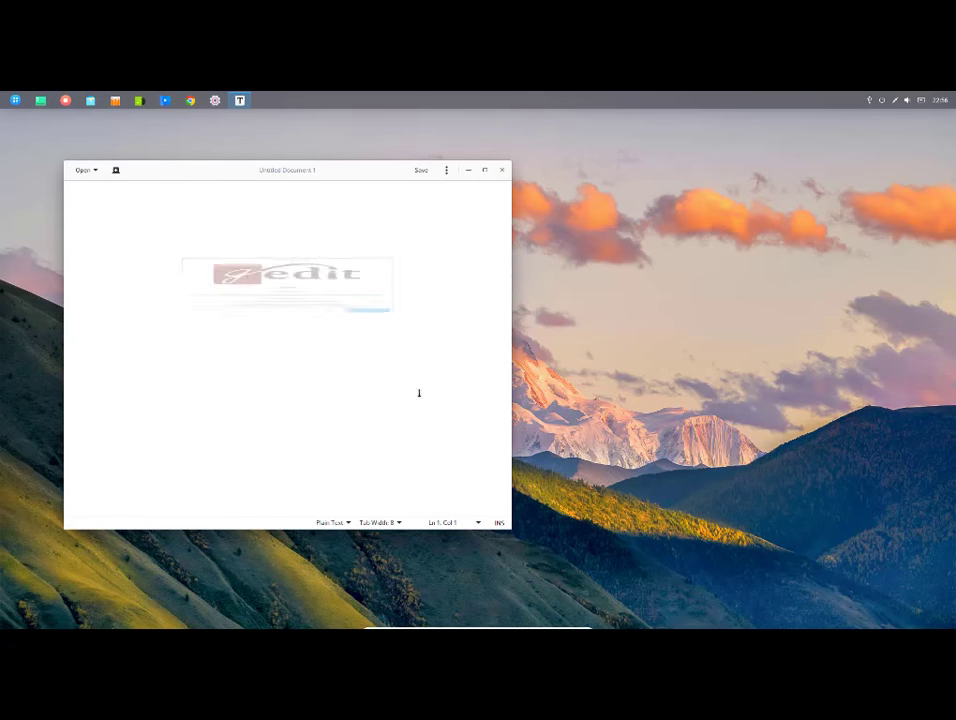
left_click(503, 172)
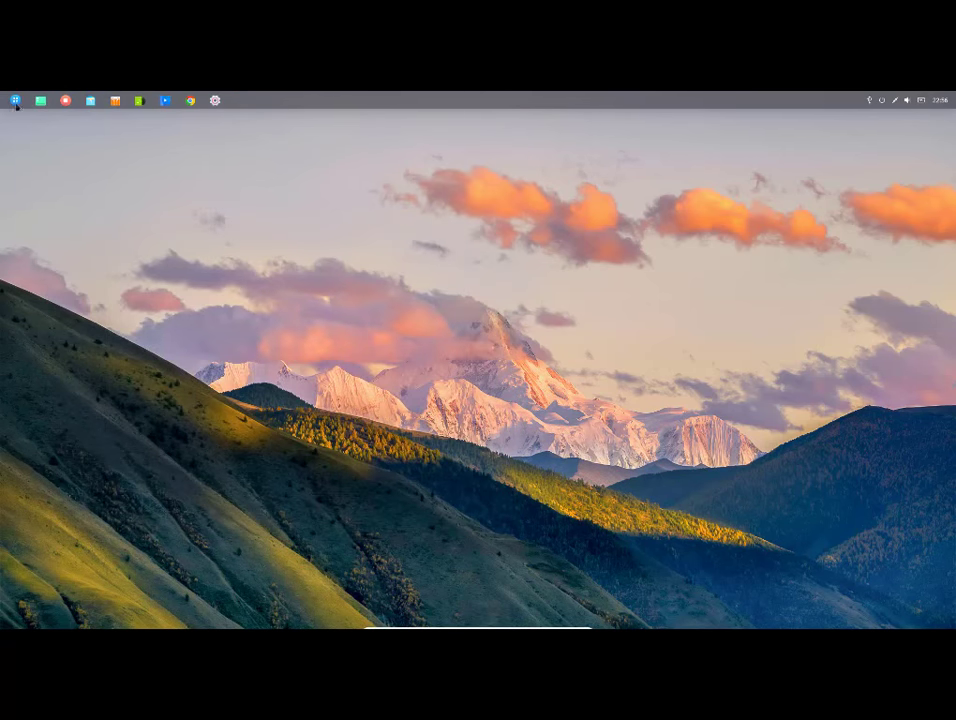
- Launch WPS Writer from the application launcher
left_click(14, 101)
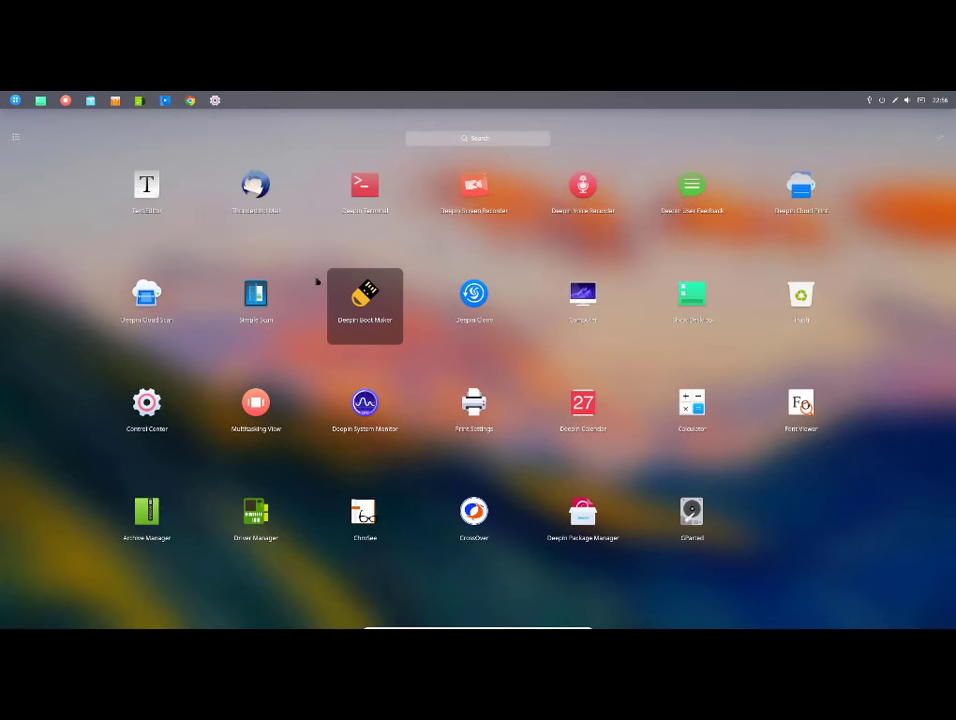
scroll(318, 280, "up", 2)
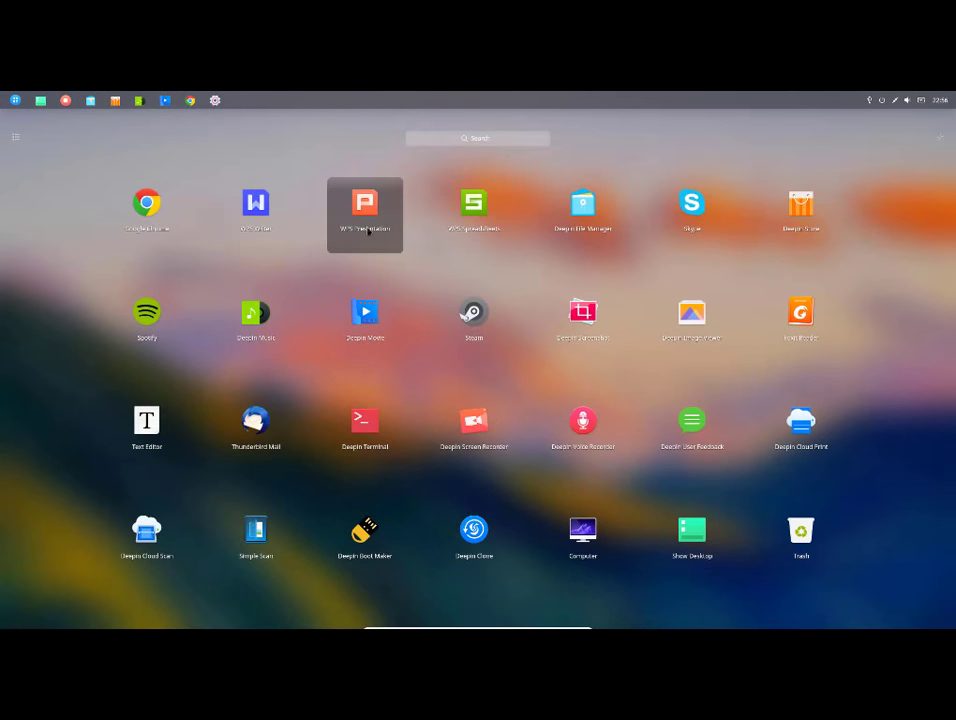
left_click(281, 215)
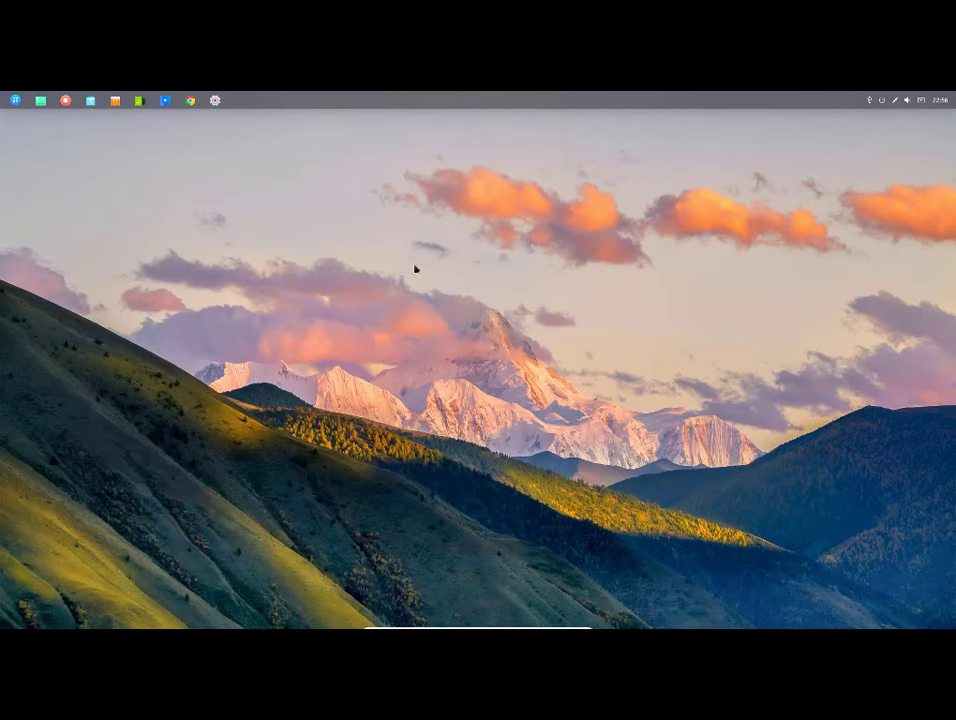
- Open Deepin Image Viewer, view the directory chooser for adding images, and cancel it
left_click(16, 101)
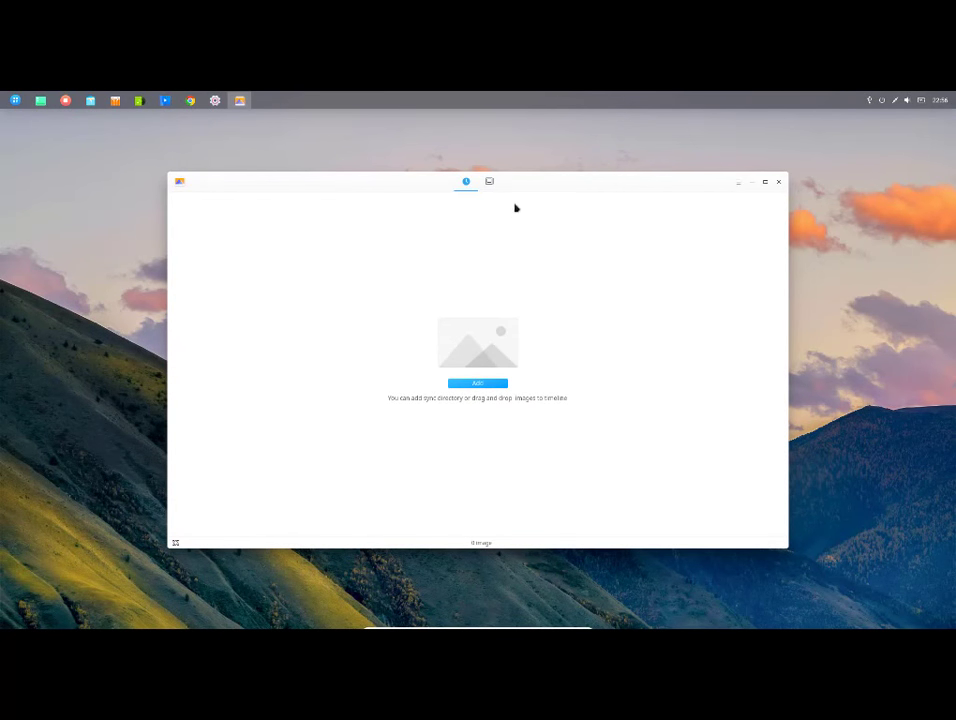
left_click(478, 382)
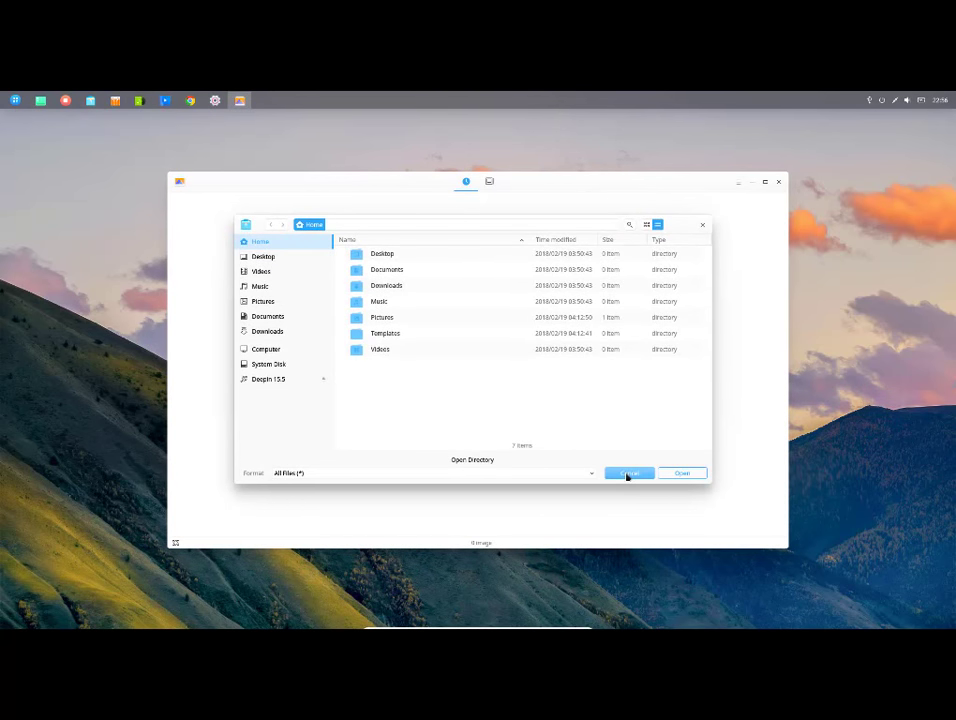
left_click(629, 473)
- Switch Deepin Image Viewer to the dark theme and close it
left_click(739, 183)
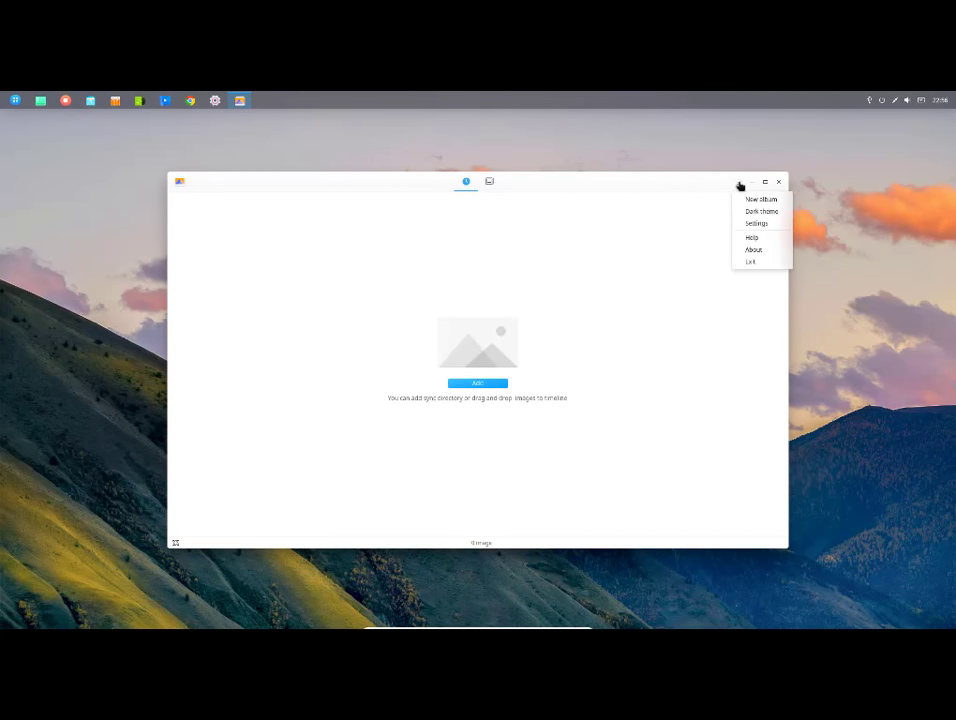
left_click(751, 212)
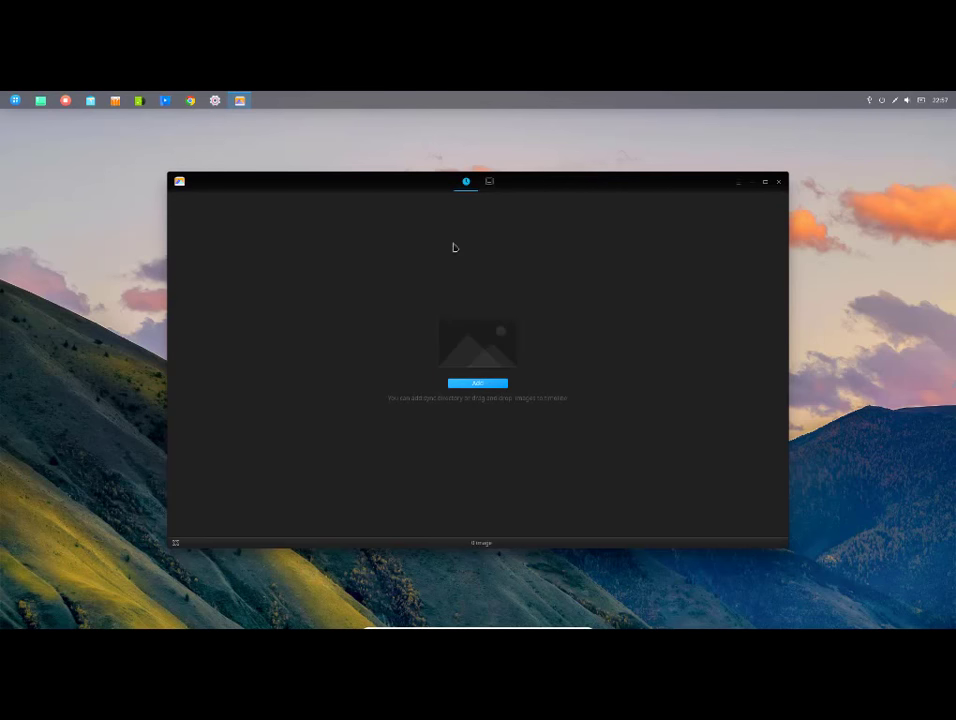
left_click(778, 182)
- View the blank document in WPS Writer and close the program
left_click(578, 385)
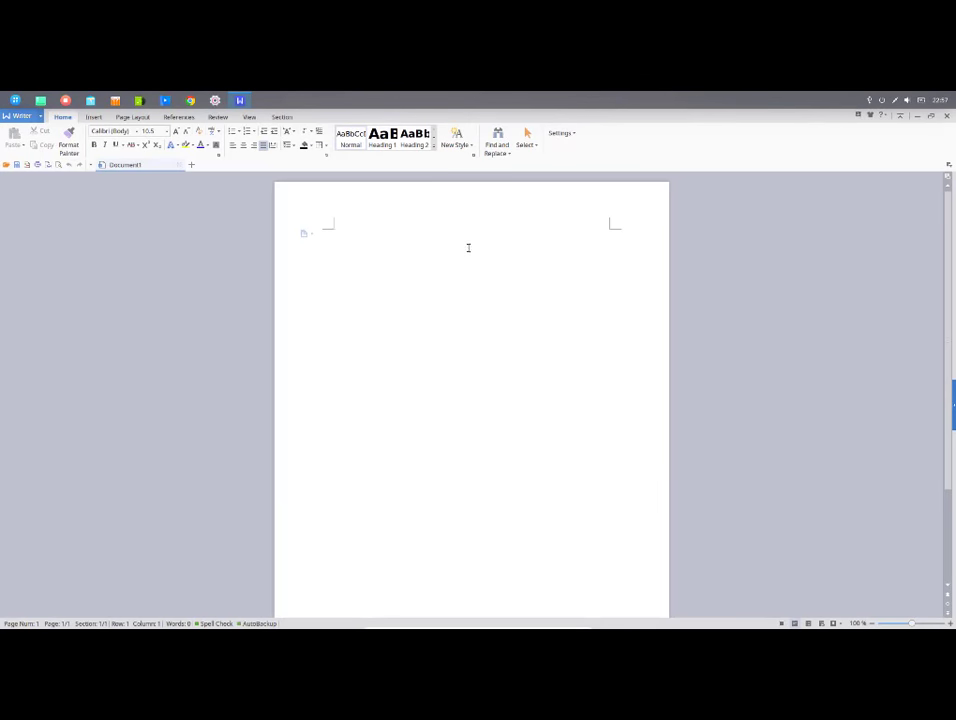
left_click(945, 117)
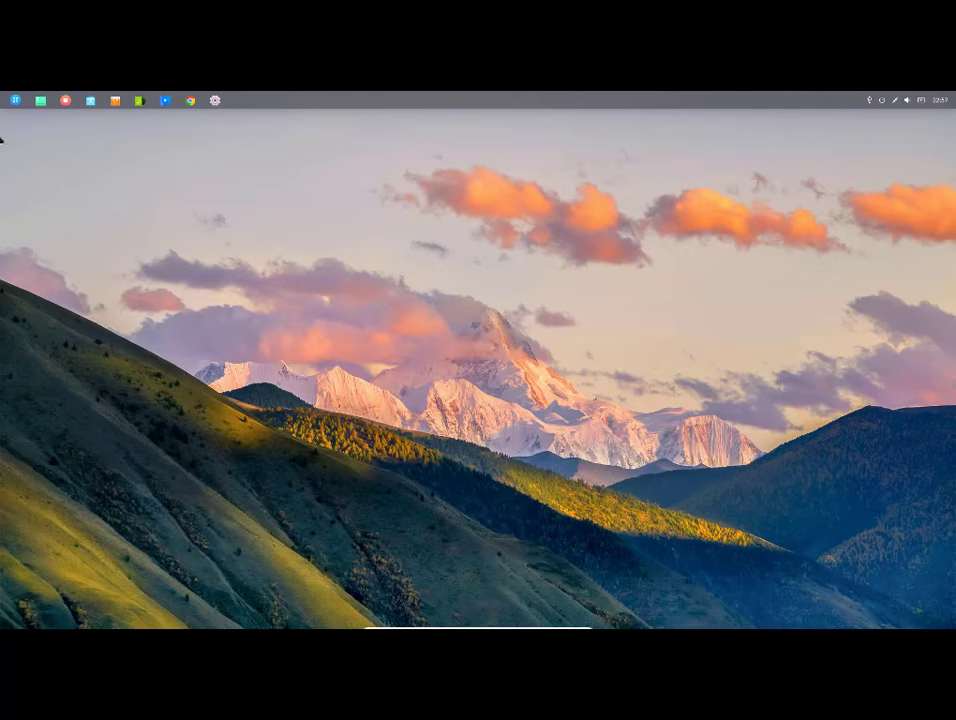
- Open Deepin Terminal from the launcher, view its window, and close it
left_click(14, 101)
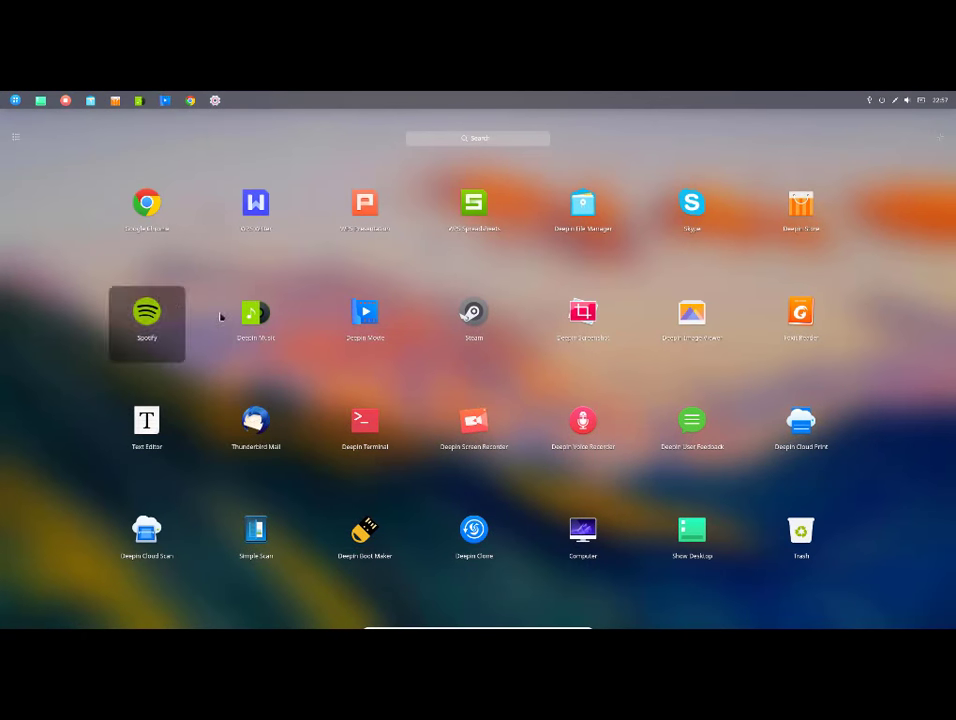
scroll(459, 341, "down", 1)
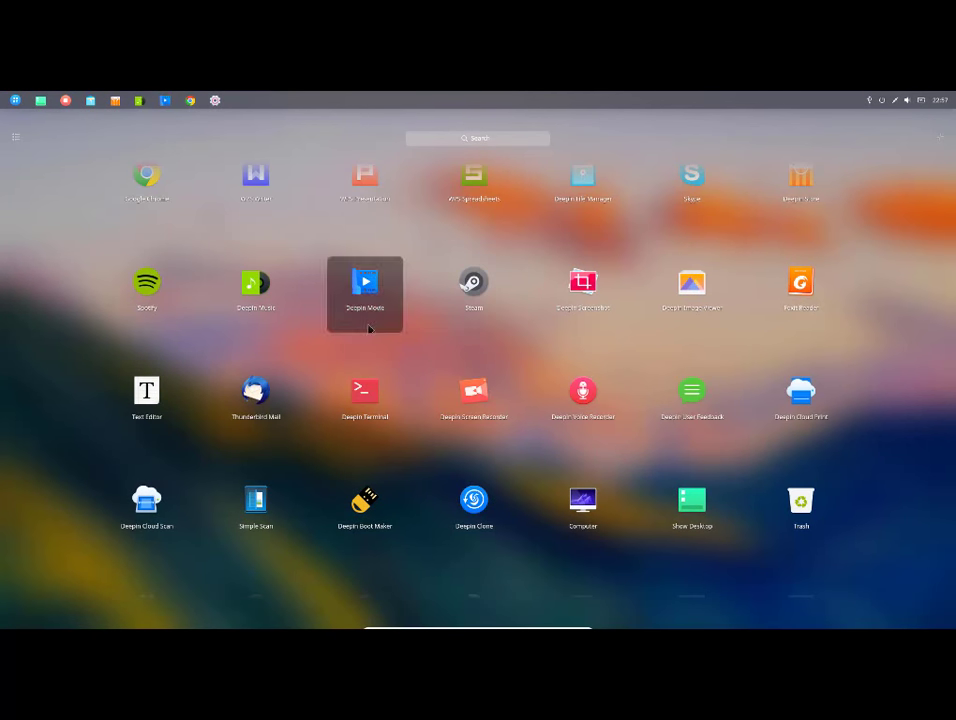
left_click(375, 403)
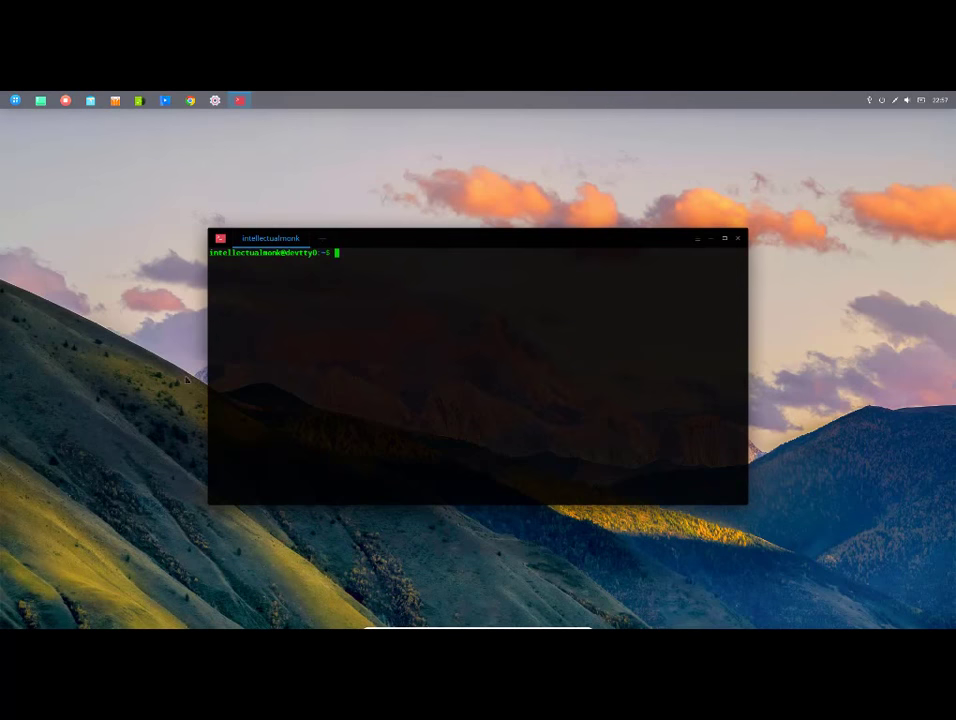
left_click(737, 239)
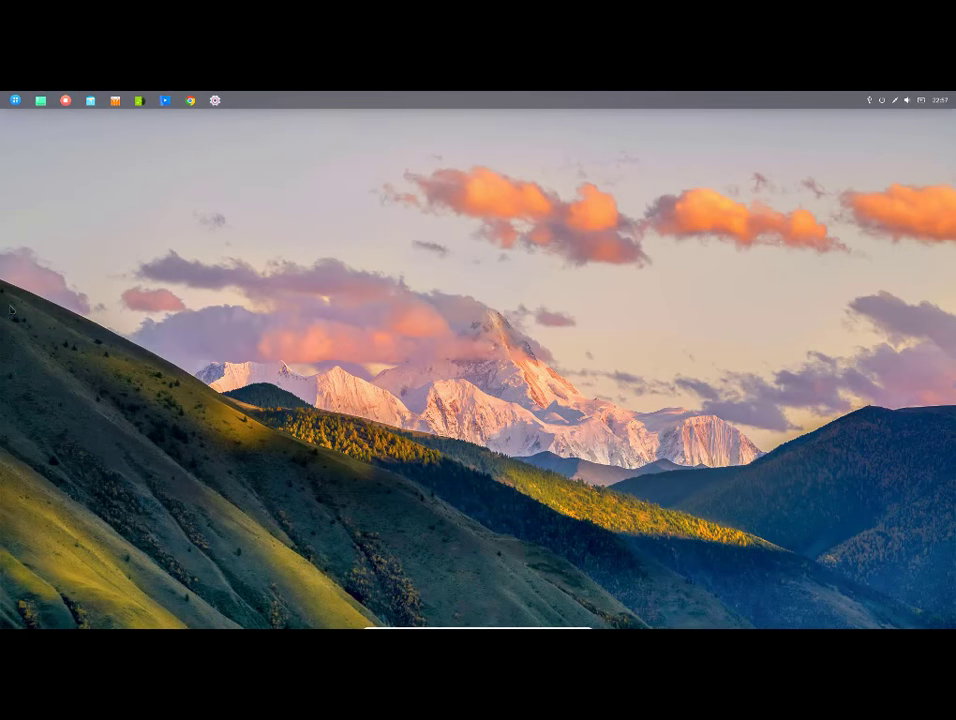
- Launch Deepin Boot Maker from the application launcher
left_click(15, 100)
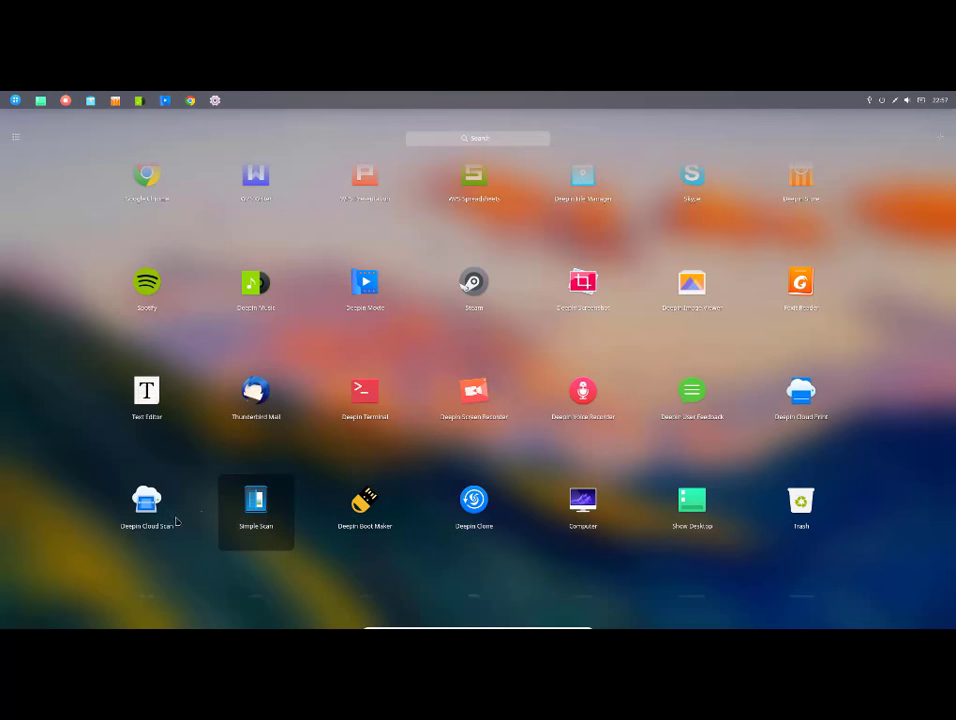
left_click(365, 505)
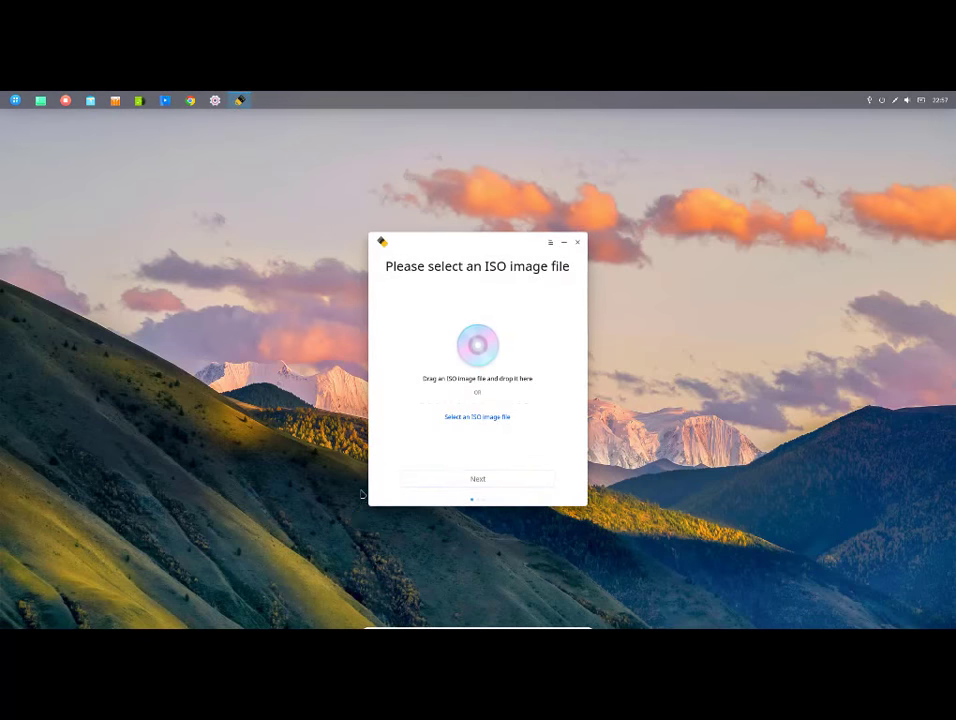
- View the ISO image file chooser in Deepin Boot Maker, cancel it without choosing a file, and close the program
left_click(489, 418)
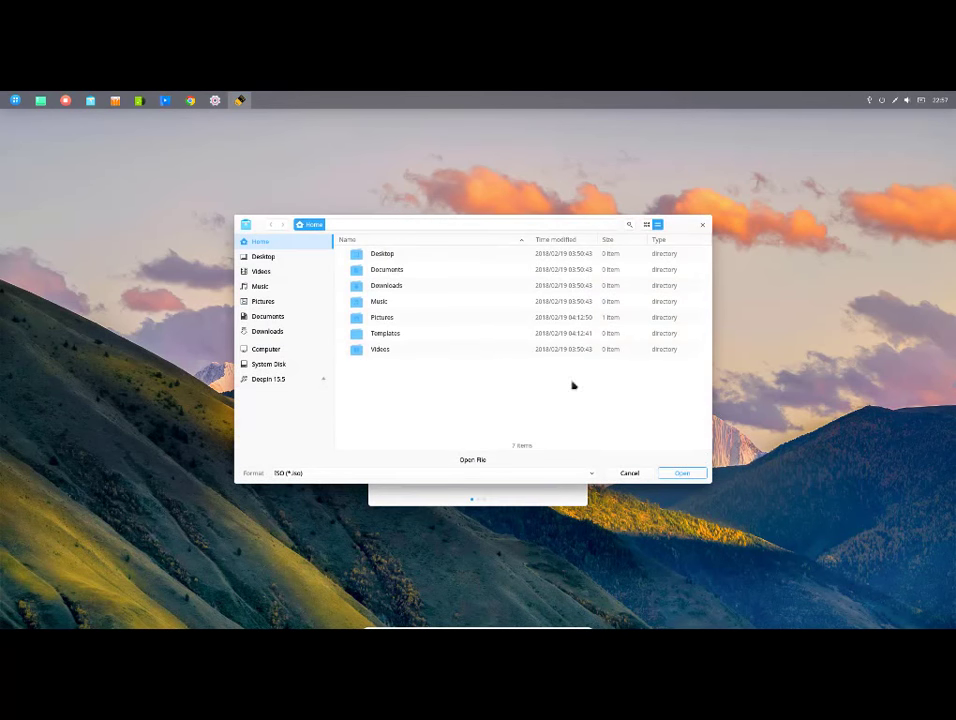
left_click(636, 472)
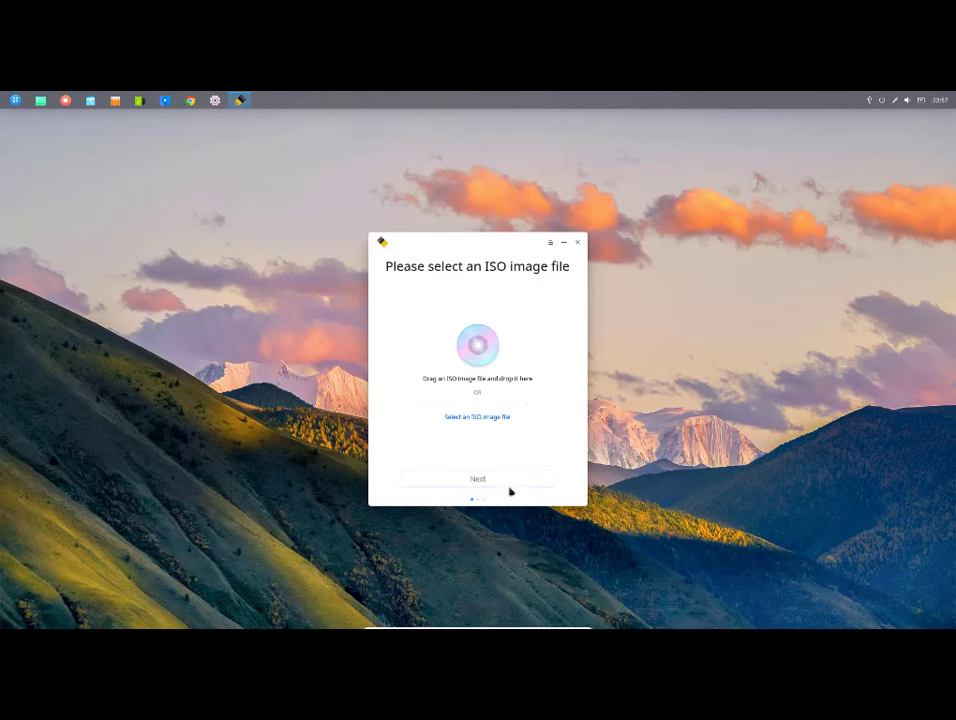
left_click(577, 242)
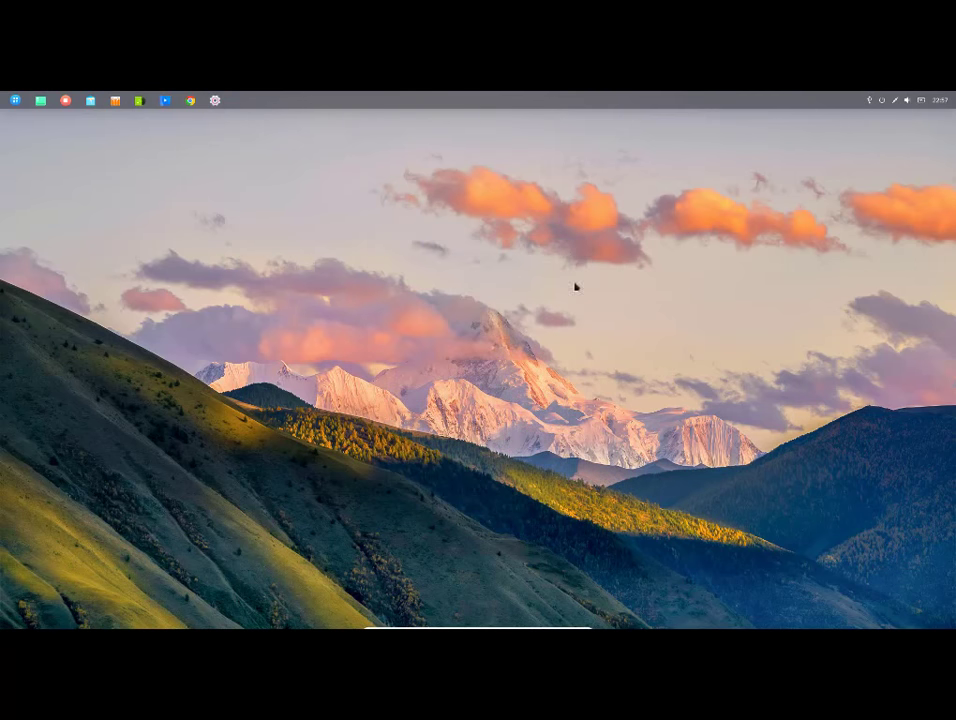
- Launch Deepin Clone from the application launcher, view its disk and partition operations, and close it
left_click(16, 102)
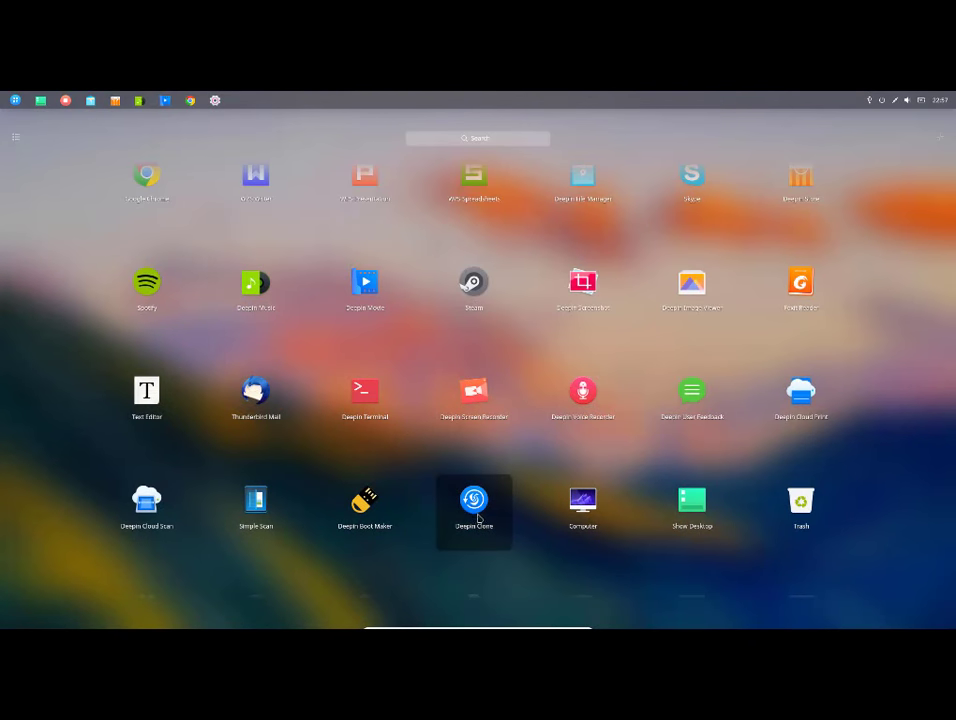
left_click(476, 503)
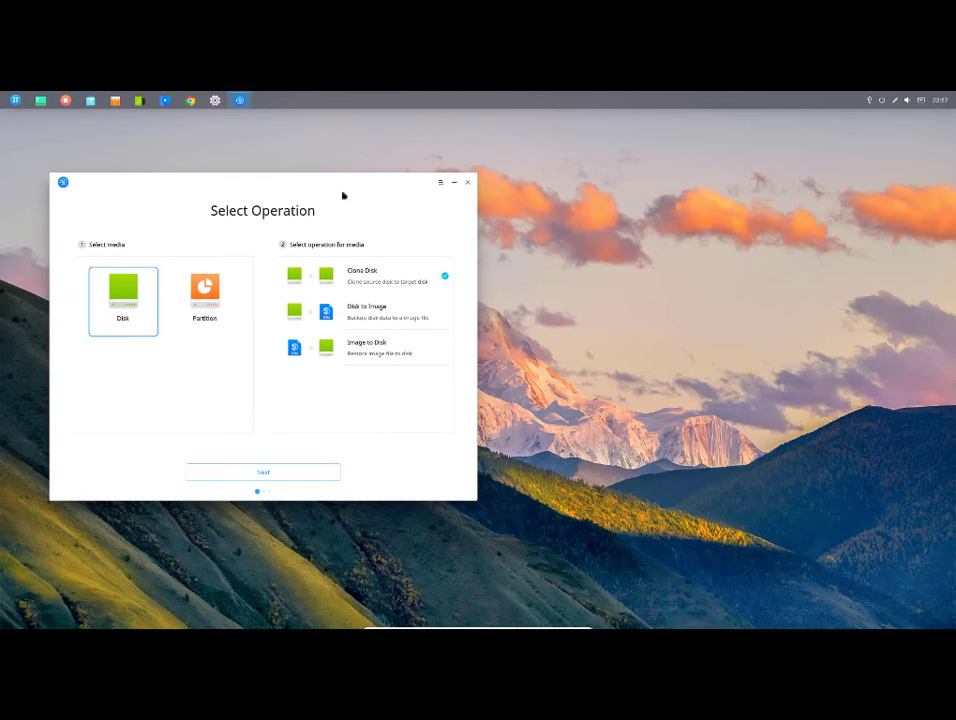
left_click_drag(342, 195, 422, 226)
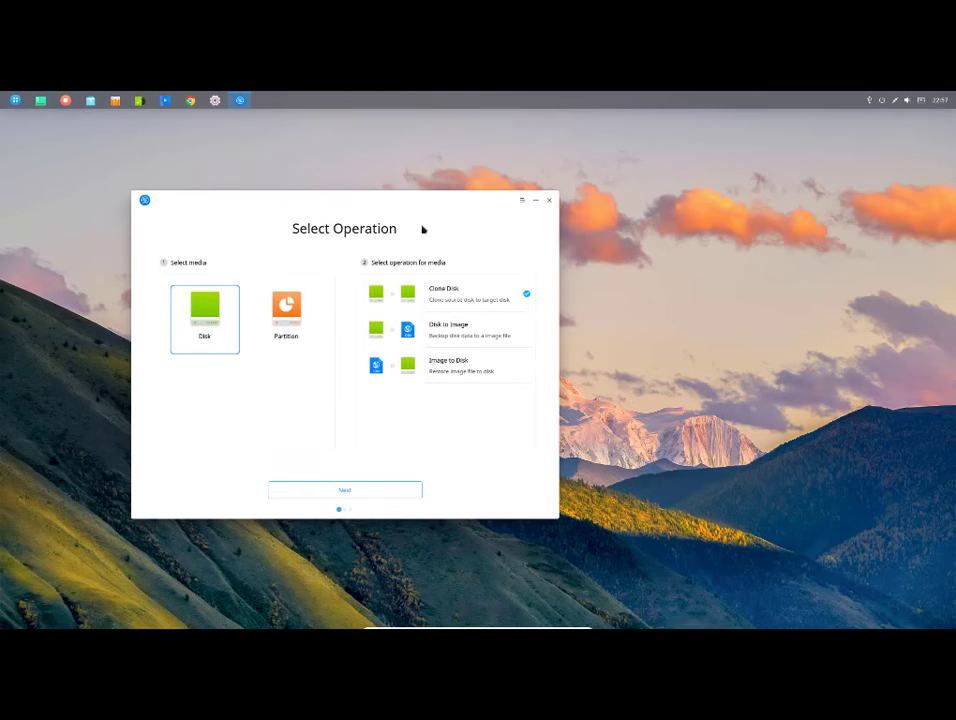
left_click(549, 200)
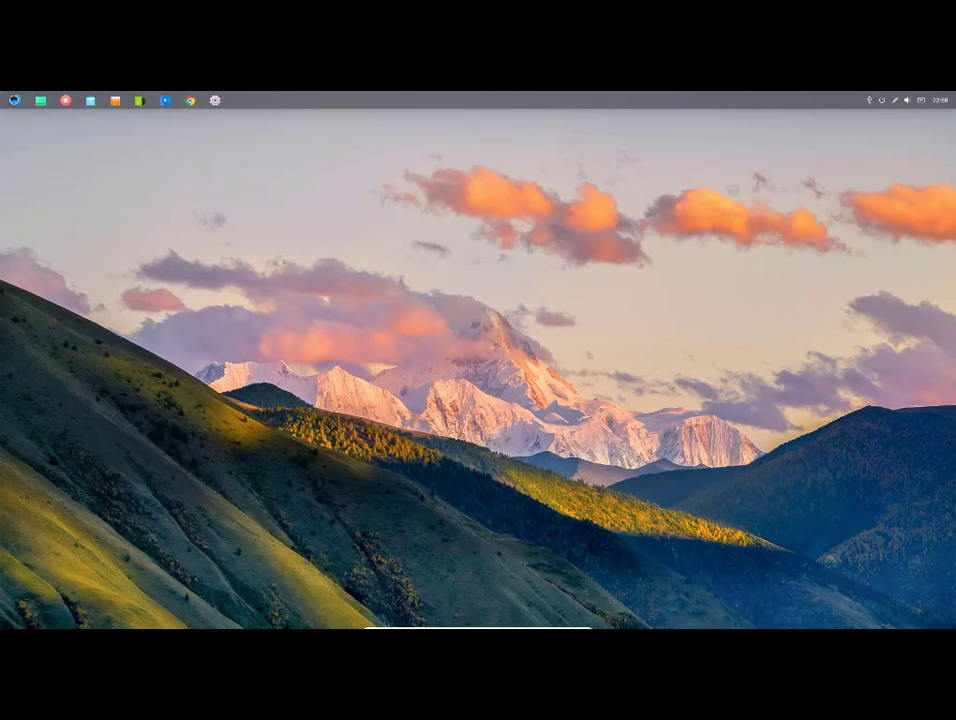
- Launch Deepin Calendar from the application launcher, view the month page, and close it
left_click(14, 100)
scroll(637, 614, "down", 2)
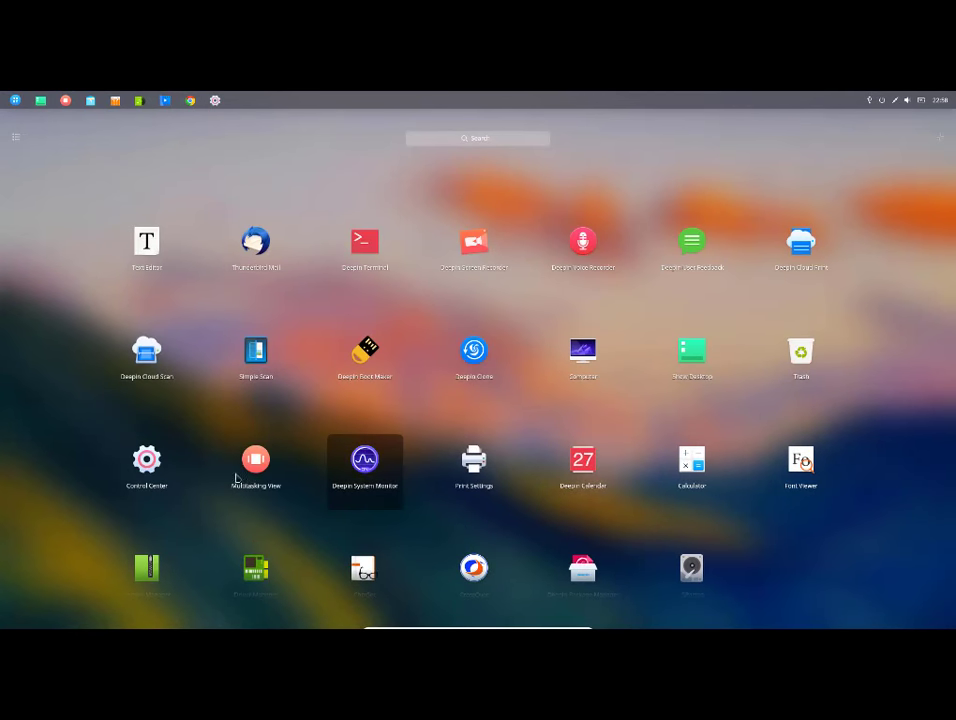
left_click(582, 478)
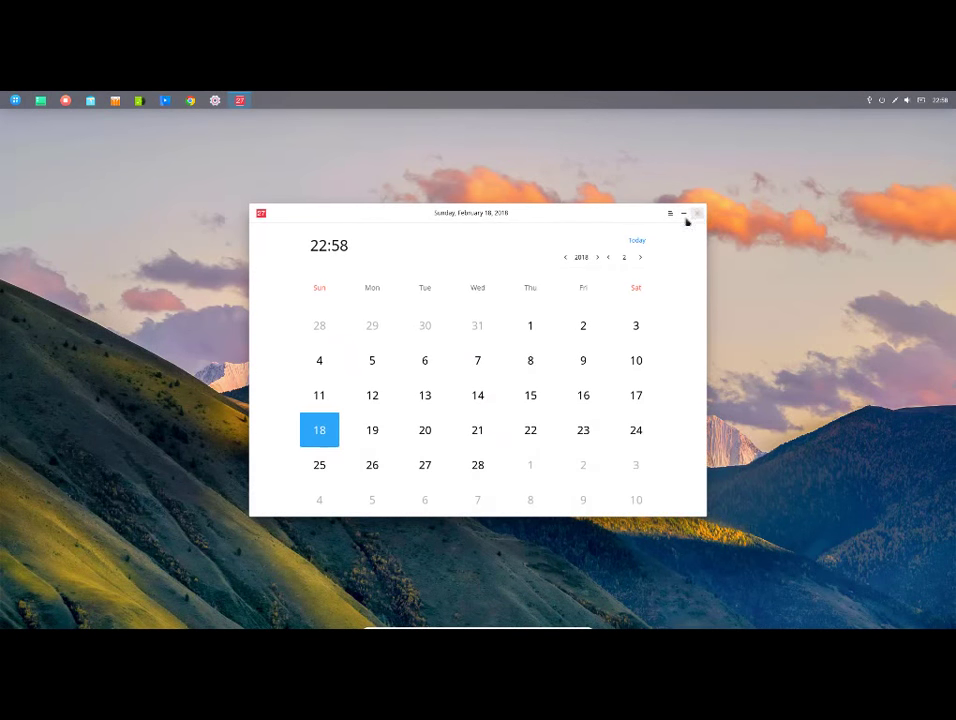
left_click(691, 214)
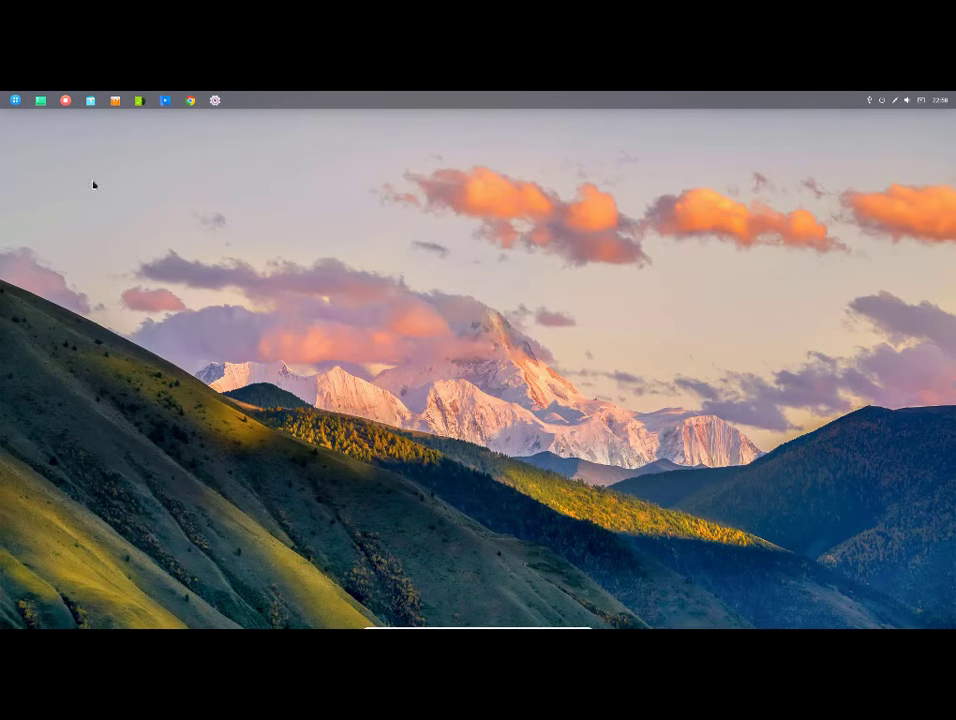
- Launch Calculator from the application launcher, move its window toward the screen centre, compute 5+5, and close it
left_click(16, 101)
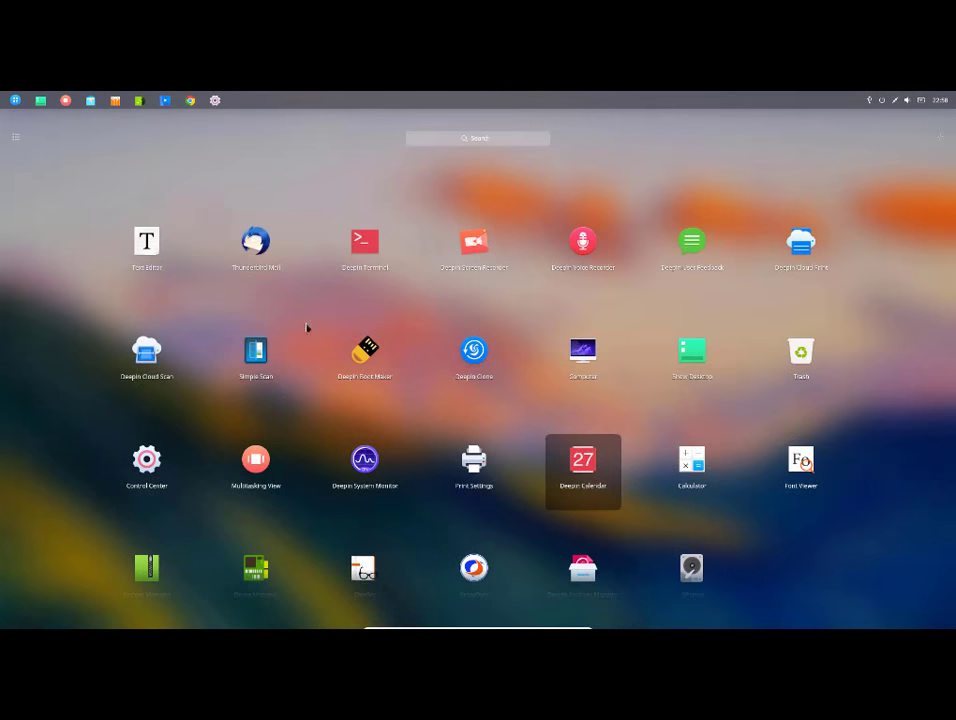
left_click(675, 474)
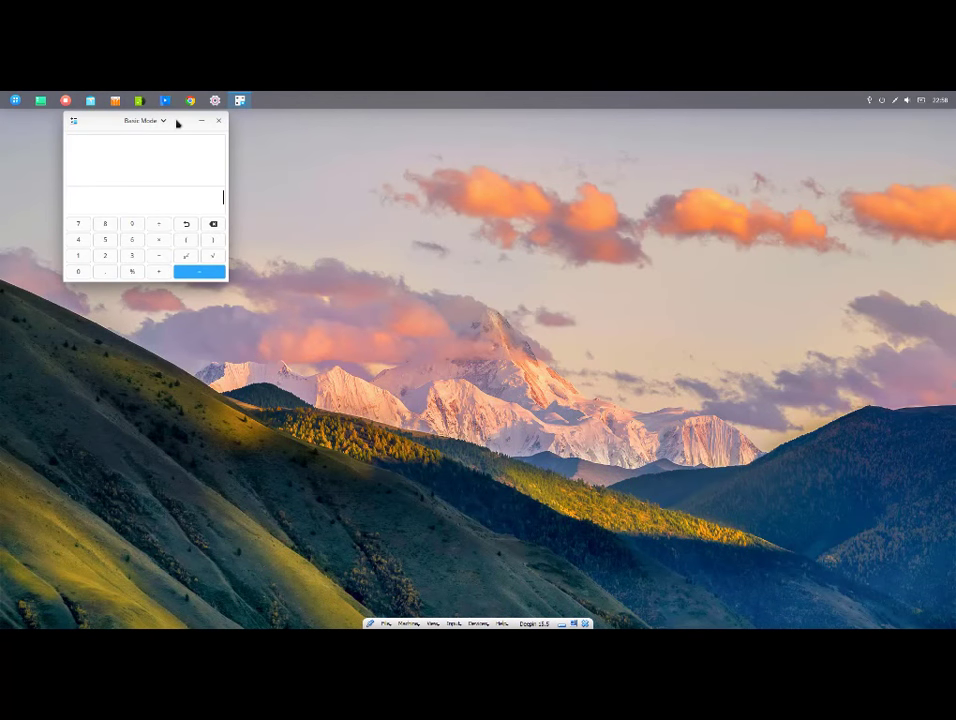
left_click_drag(178, 124, 348, 251)
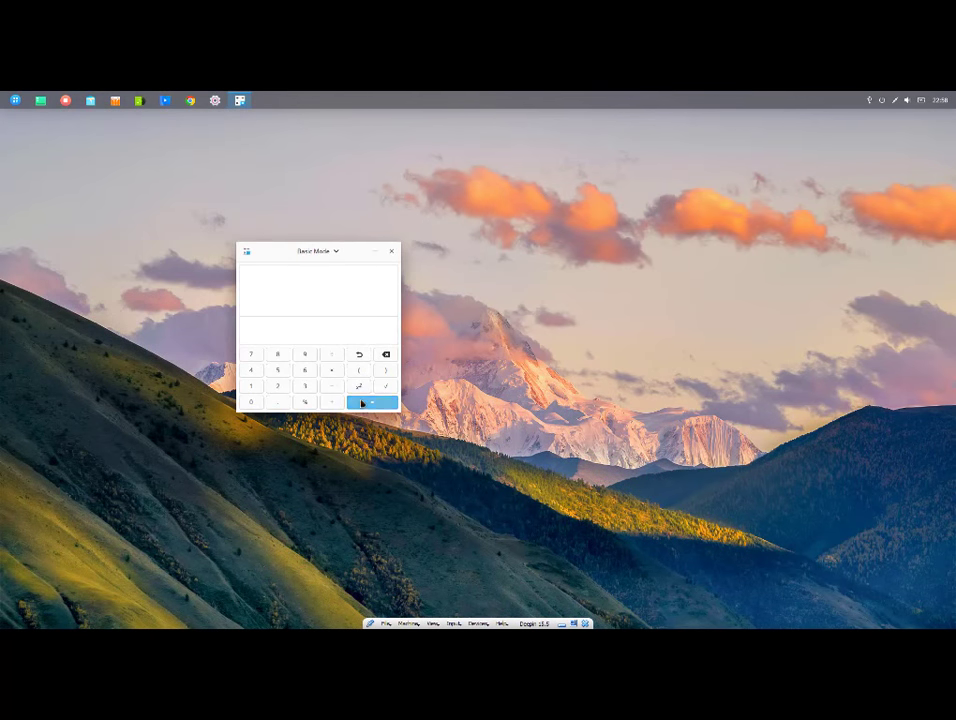
left_click(281, 373)
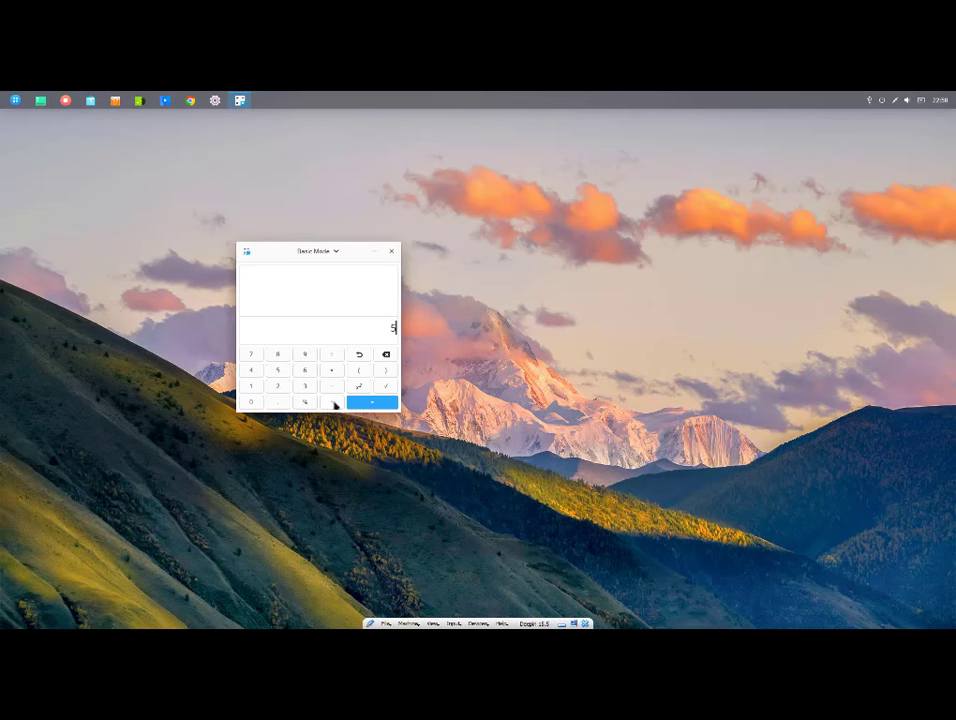
left_click(334, 401)
left_click(278, 371)
left_click(377, 401)
left_click(390, 256)
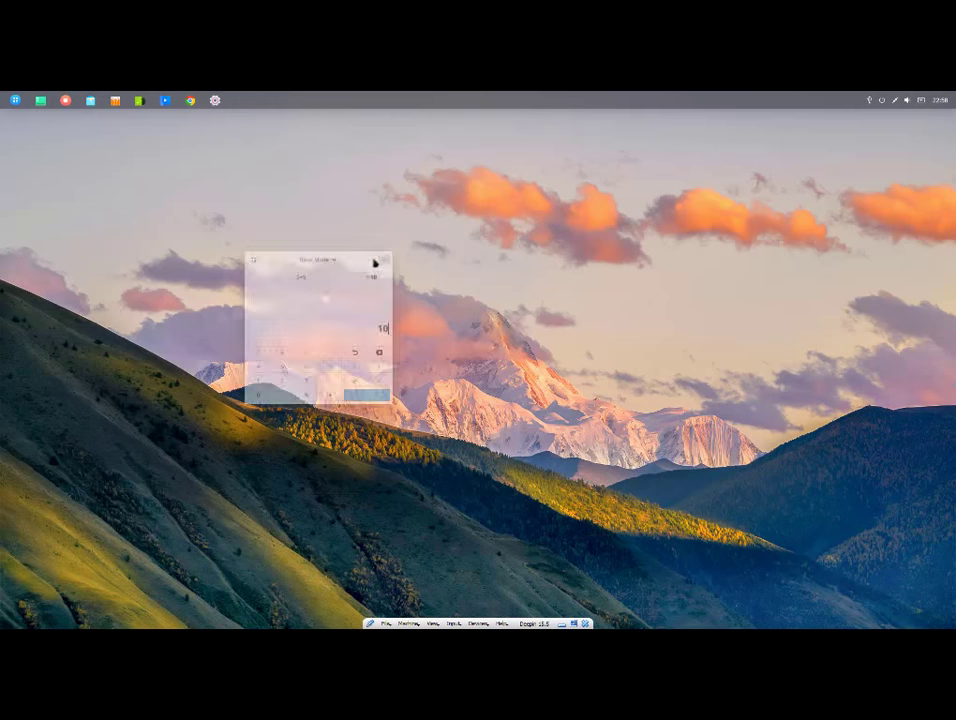
- Launch CrossOver from the application launcher, view its main window, and close it
left_click(15, 100)
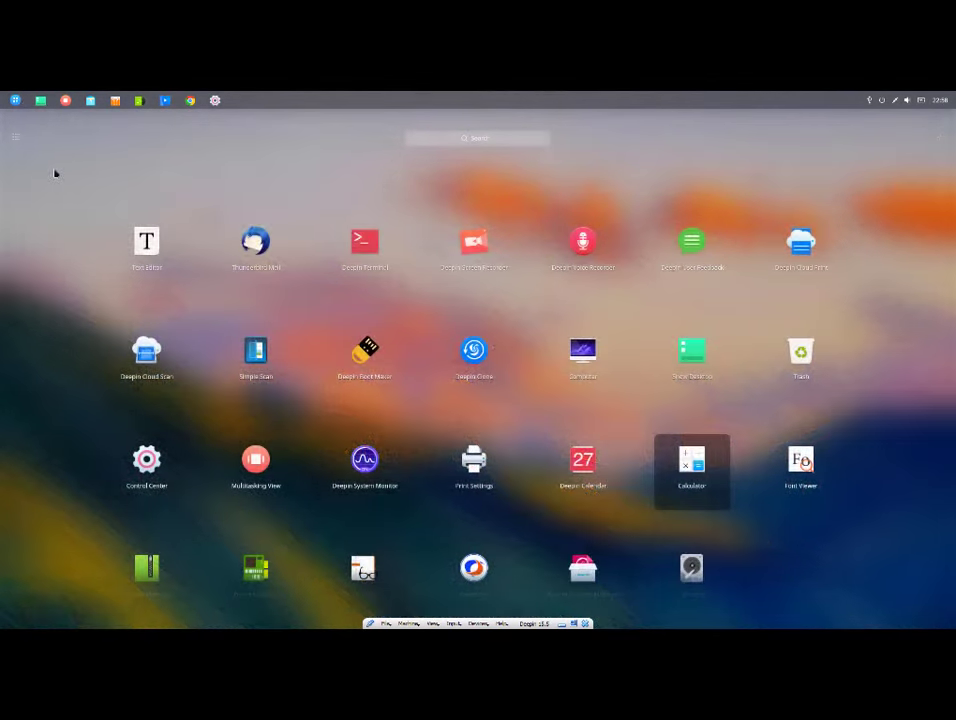
left_click(476, 516)
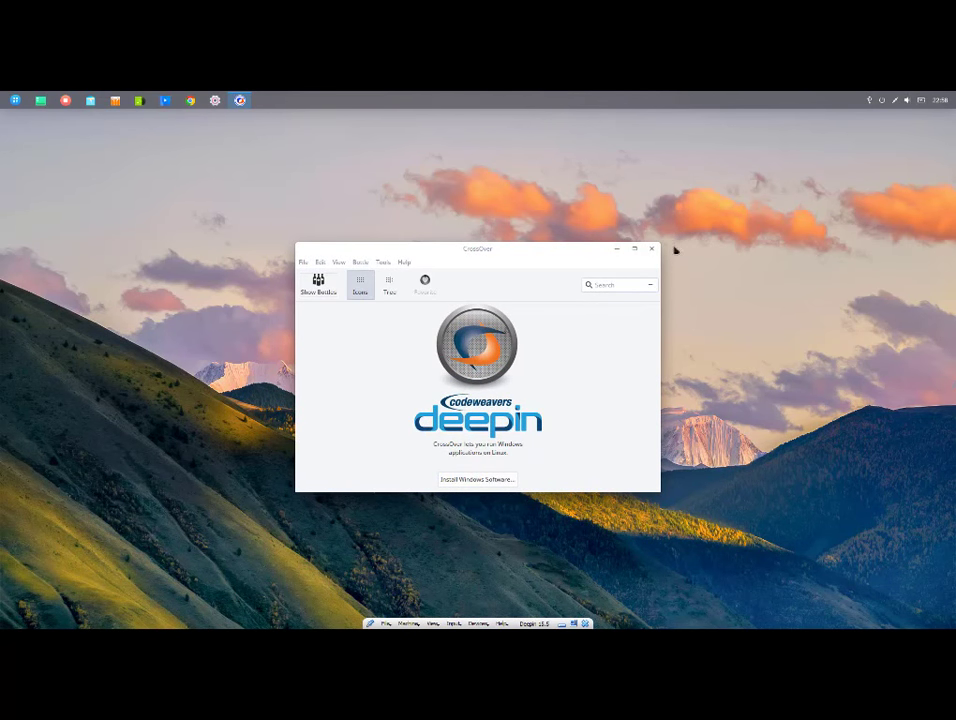
left_click(652, 249)
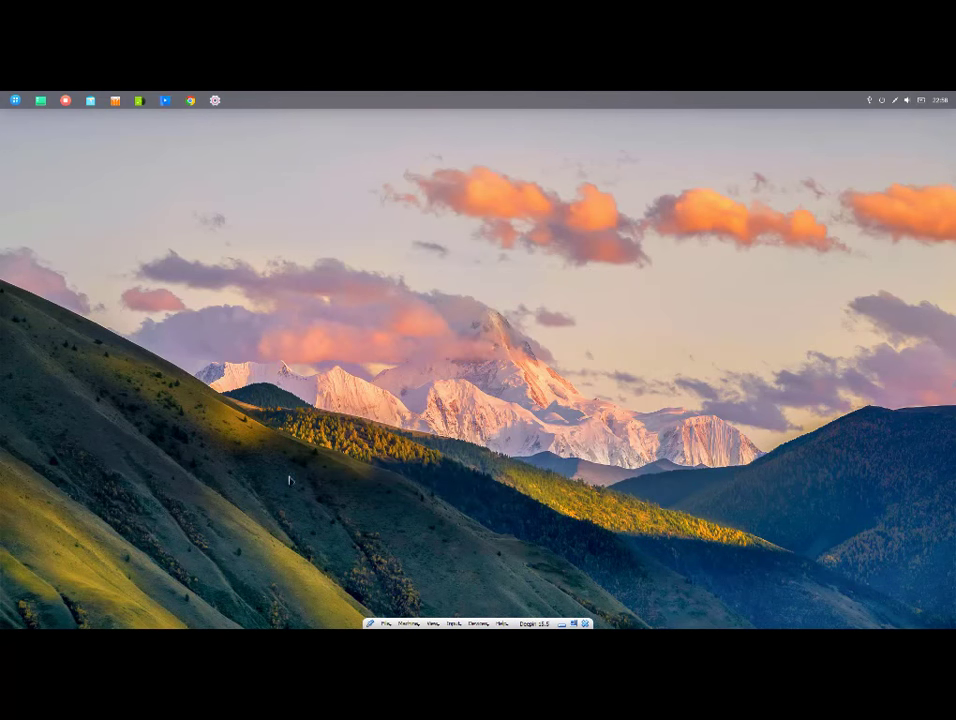
- Bring up the calendar through the dock's clock, view it, and close it
left_click(940, 101)
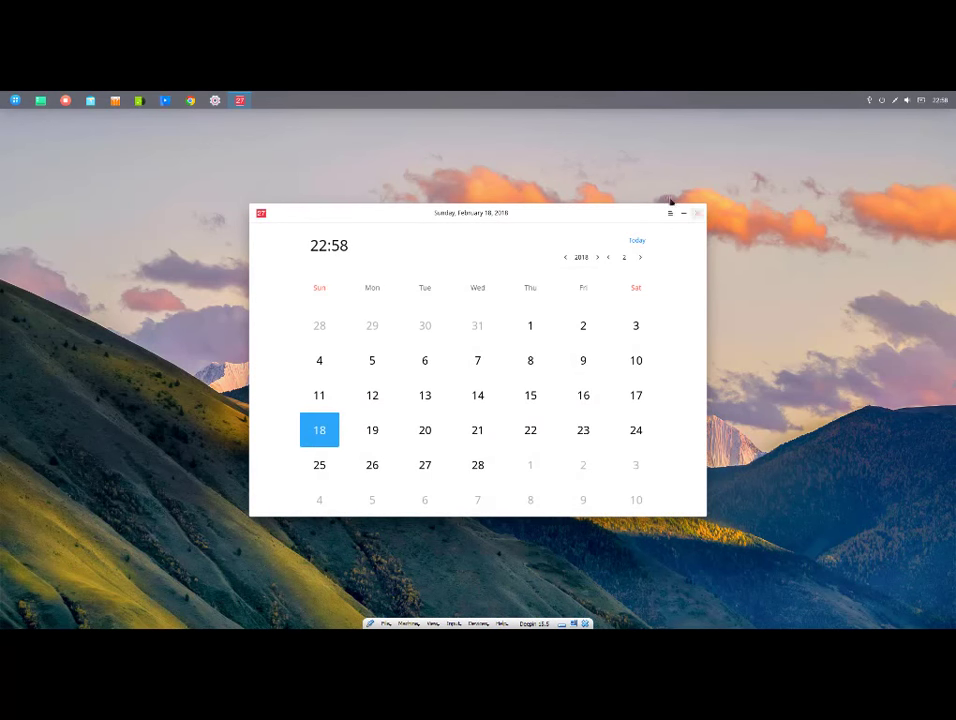
left_click(697, 213)
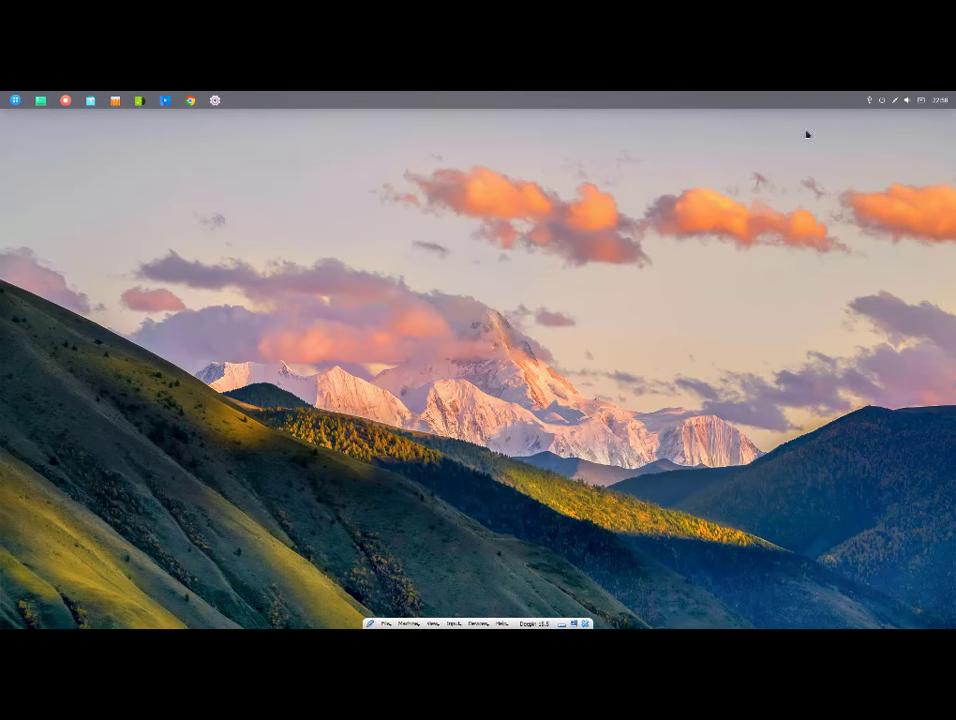
- Lower the speaker output volume slightly with the dock's volume control and dismiss it
left_click(908, 101)
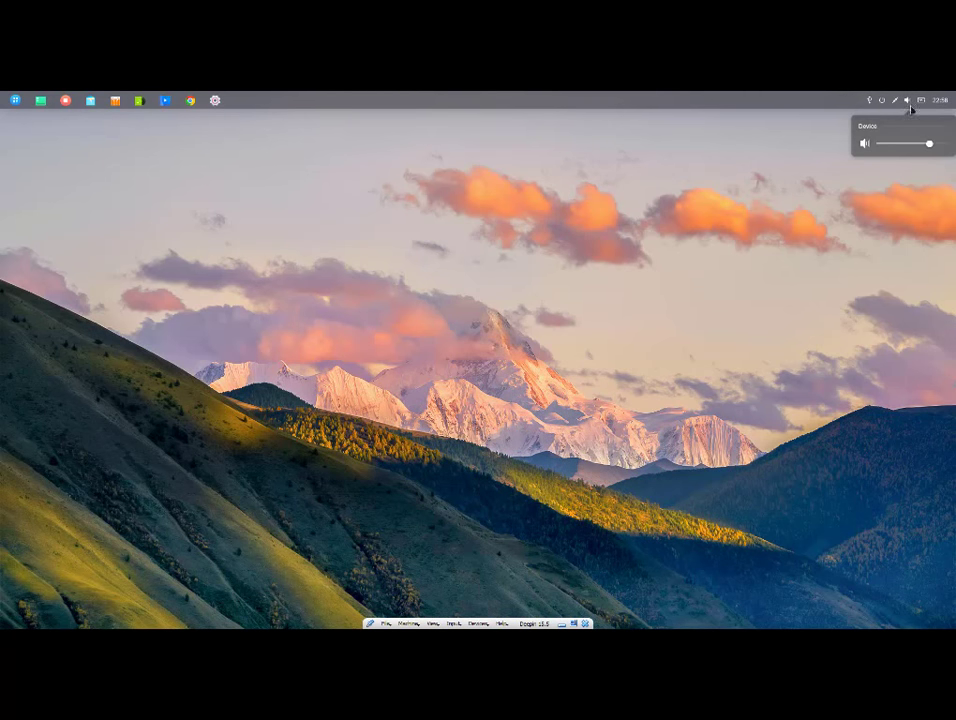
mouse_move(932, 147)
left_mouse_down()
mouse_move(890, 150)
mouse_move(916, 148)
left_mouse_up()
left_click(810, 274)
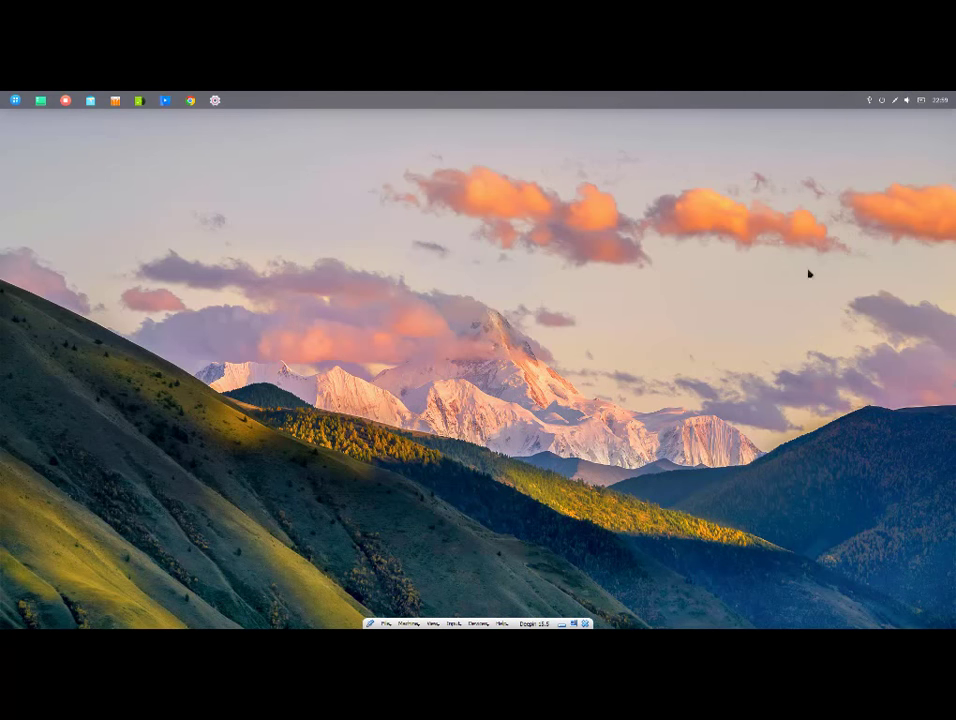
- View the network settings and the shutdown and session options available from the dock, dismissing each without changes
left_click(894, 102)
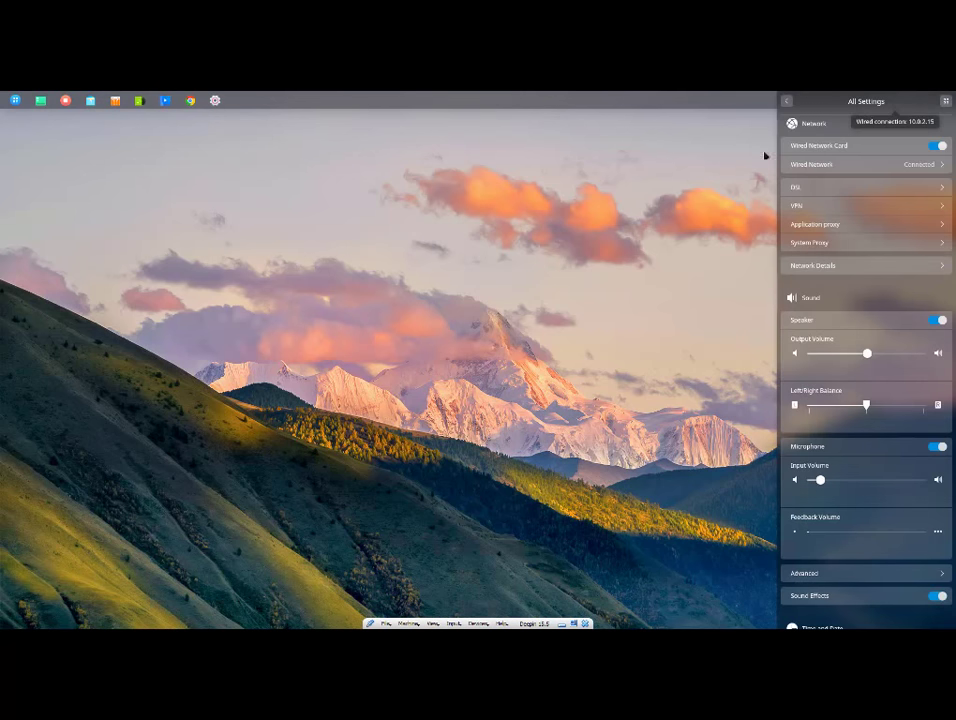
left_click(660, 193)
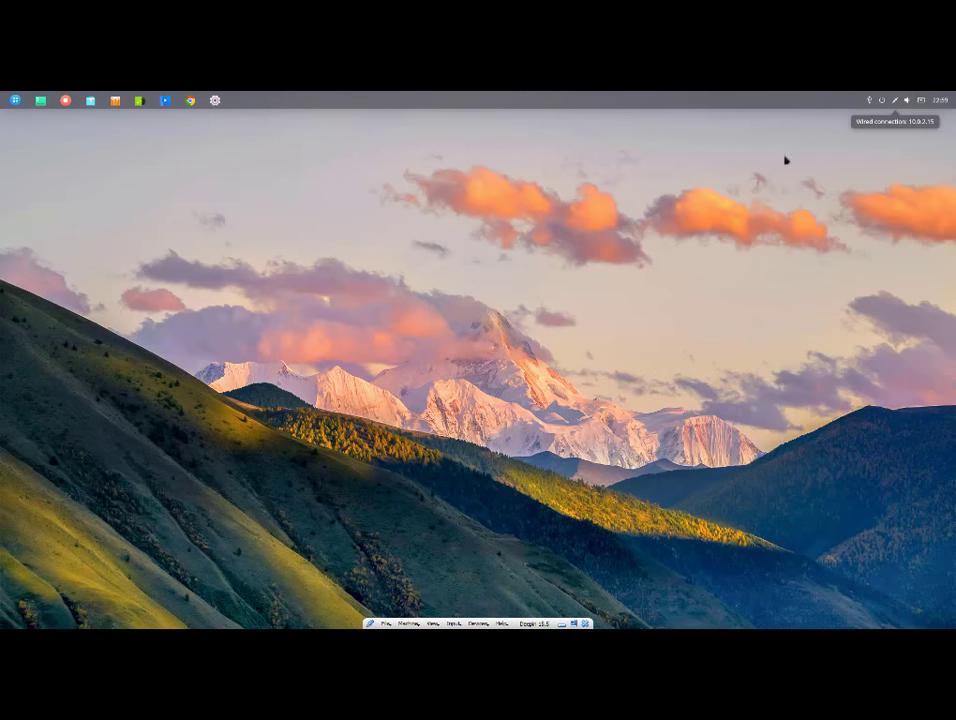
left_click(883, 102)
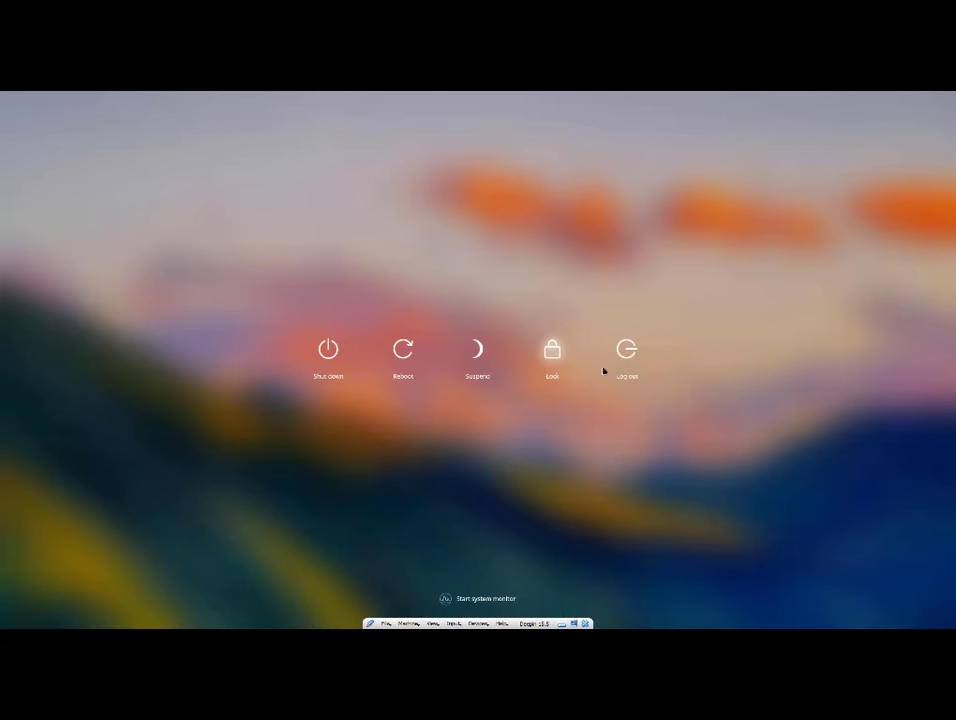
left_click(768, 373)
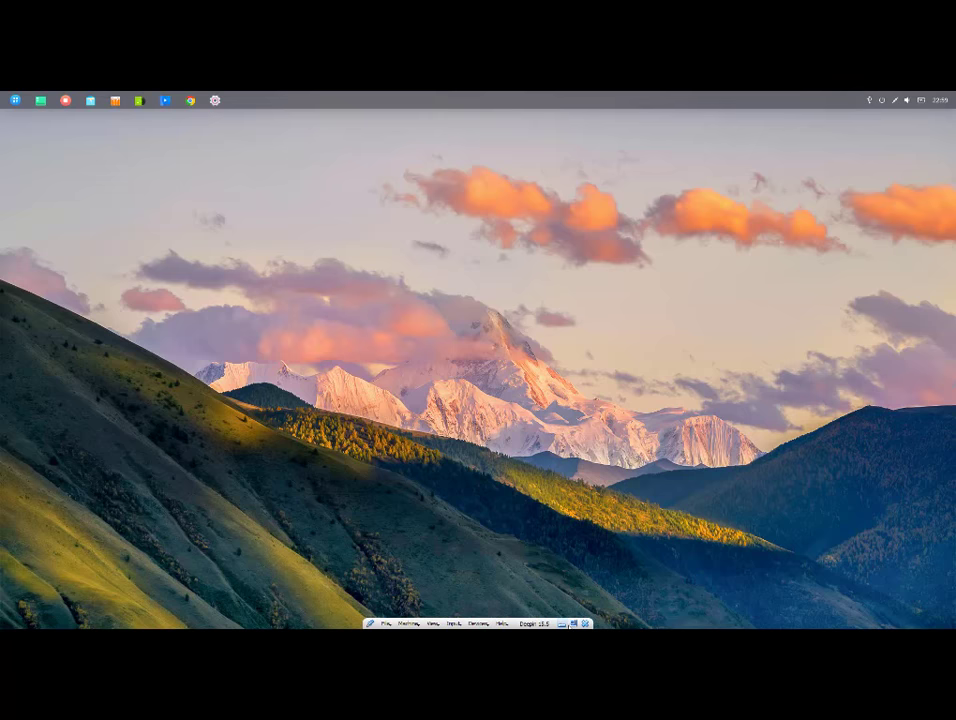
- Take the Deepin virtual machine out of full-screen mode and bring up the screen recorder on the Windows host
left_click(573, 623)
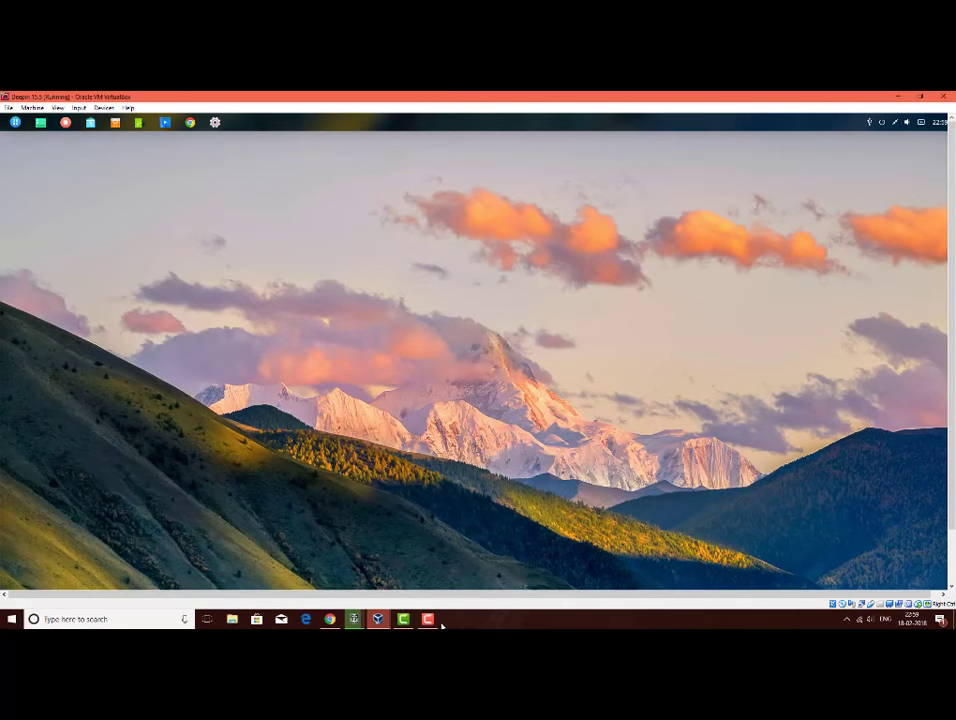
left_click(430, 620)
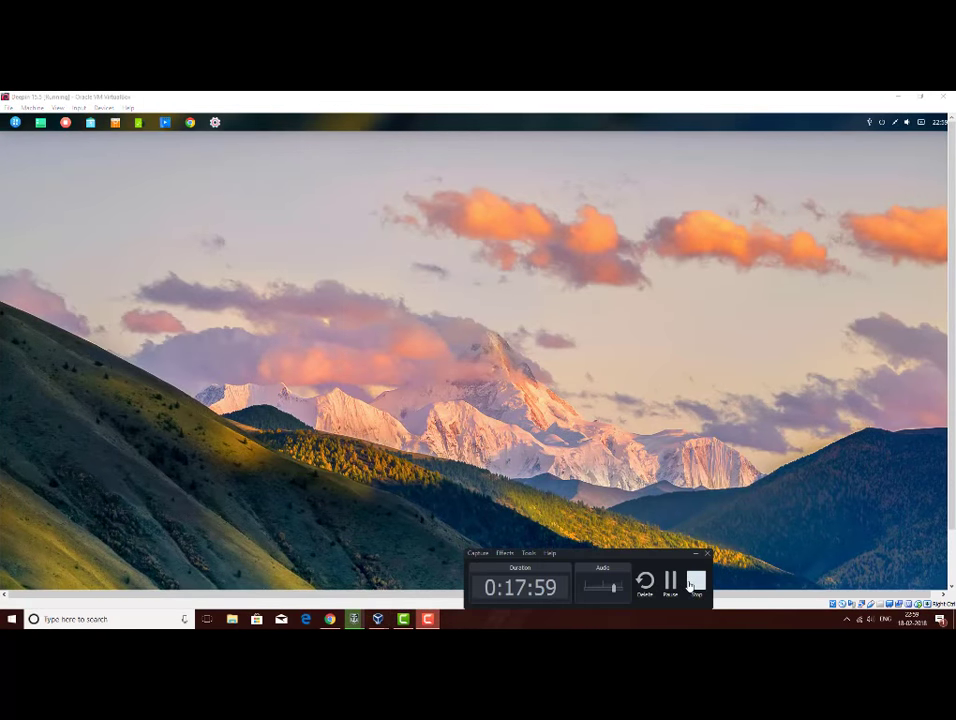